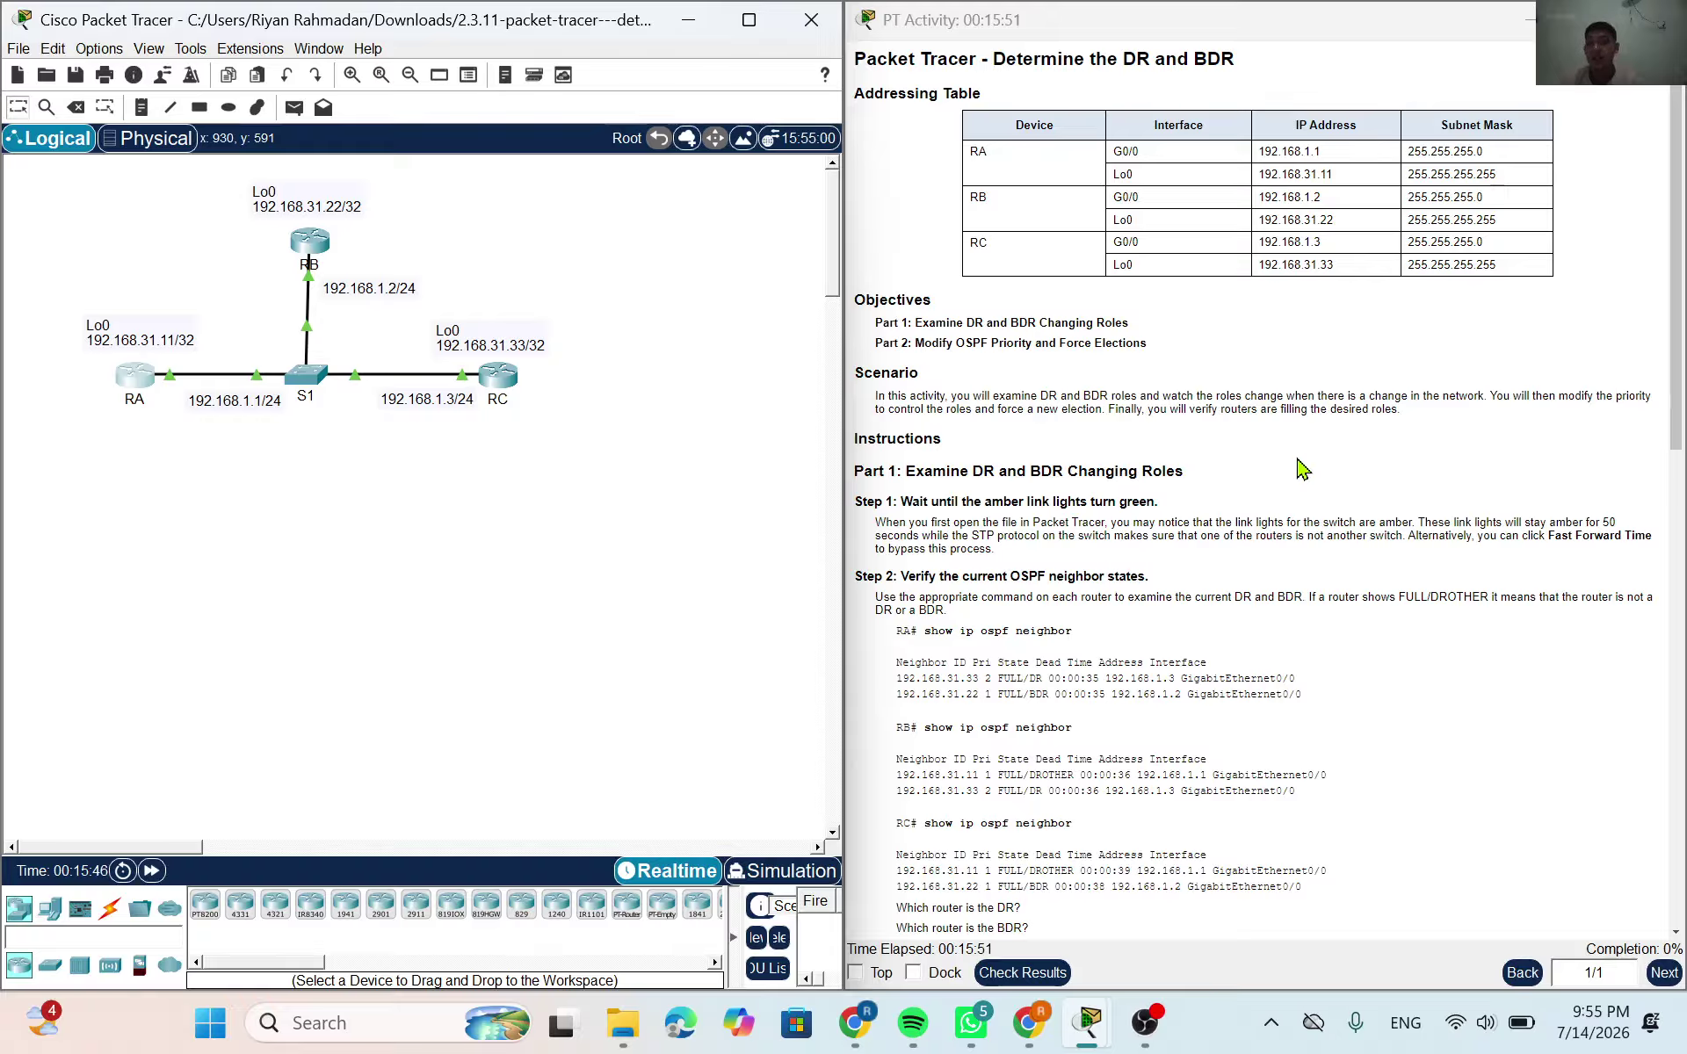
left_click(131, 378)
left_click(1151, 110)
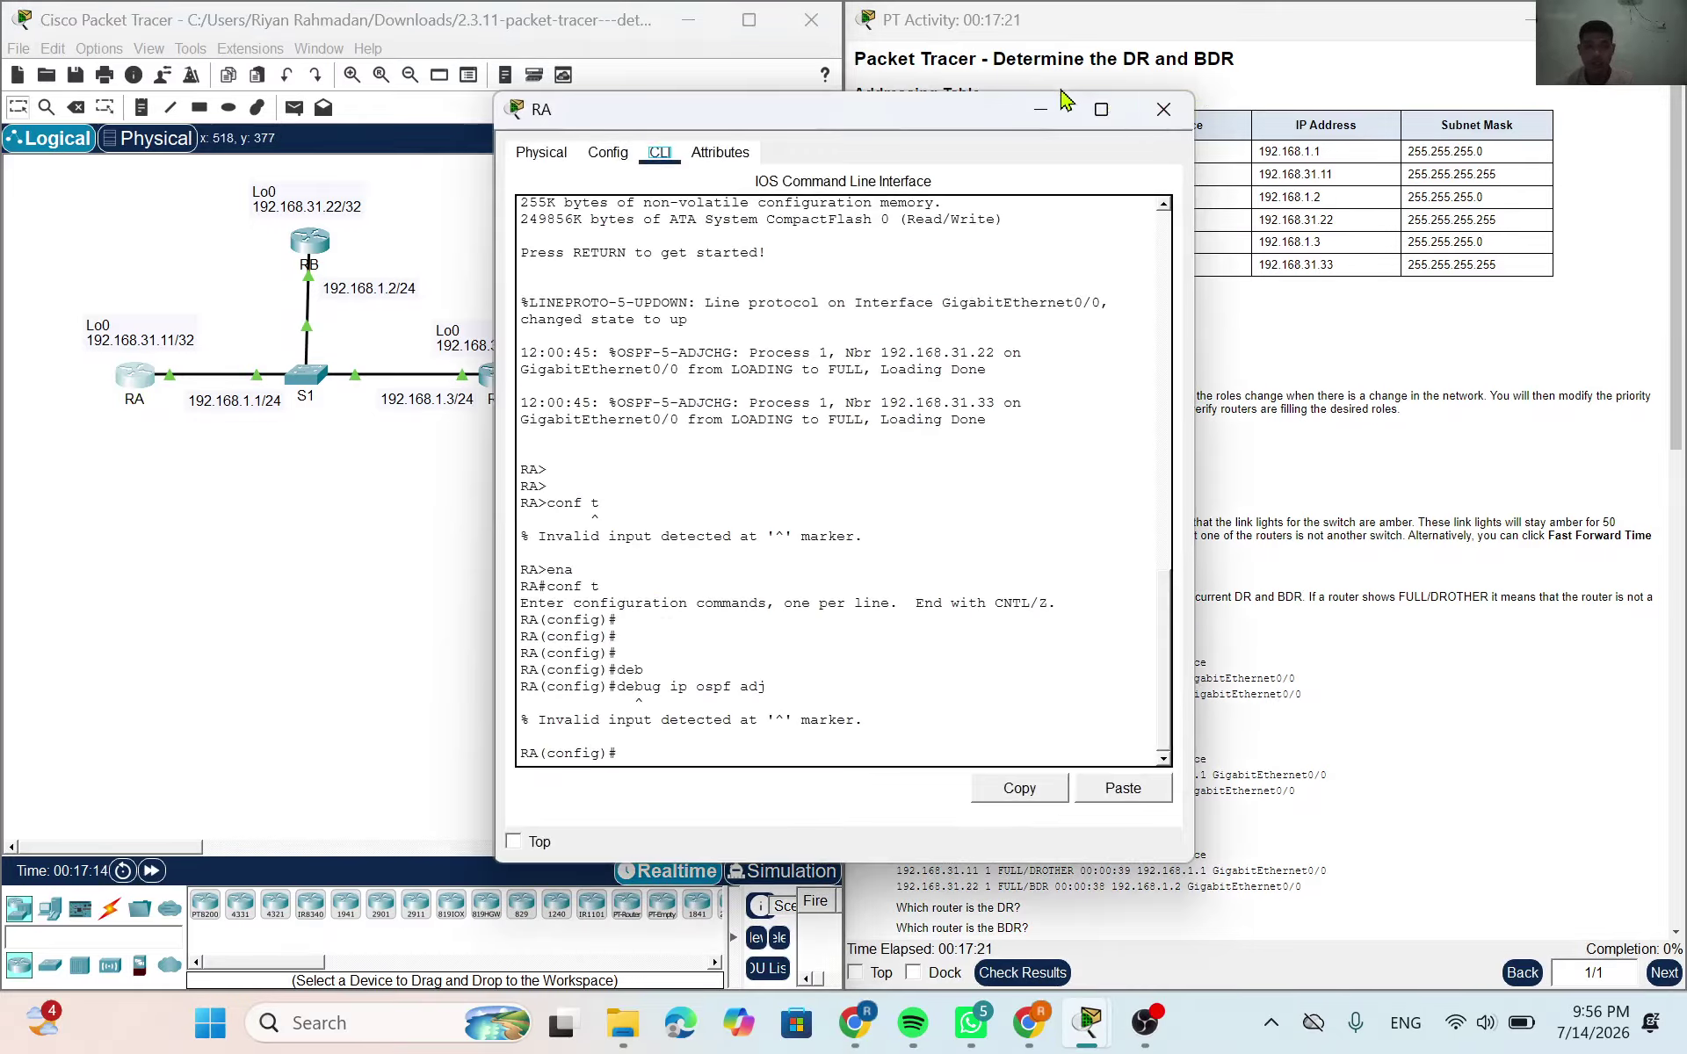
left_click(1161, 108)
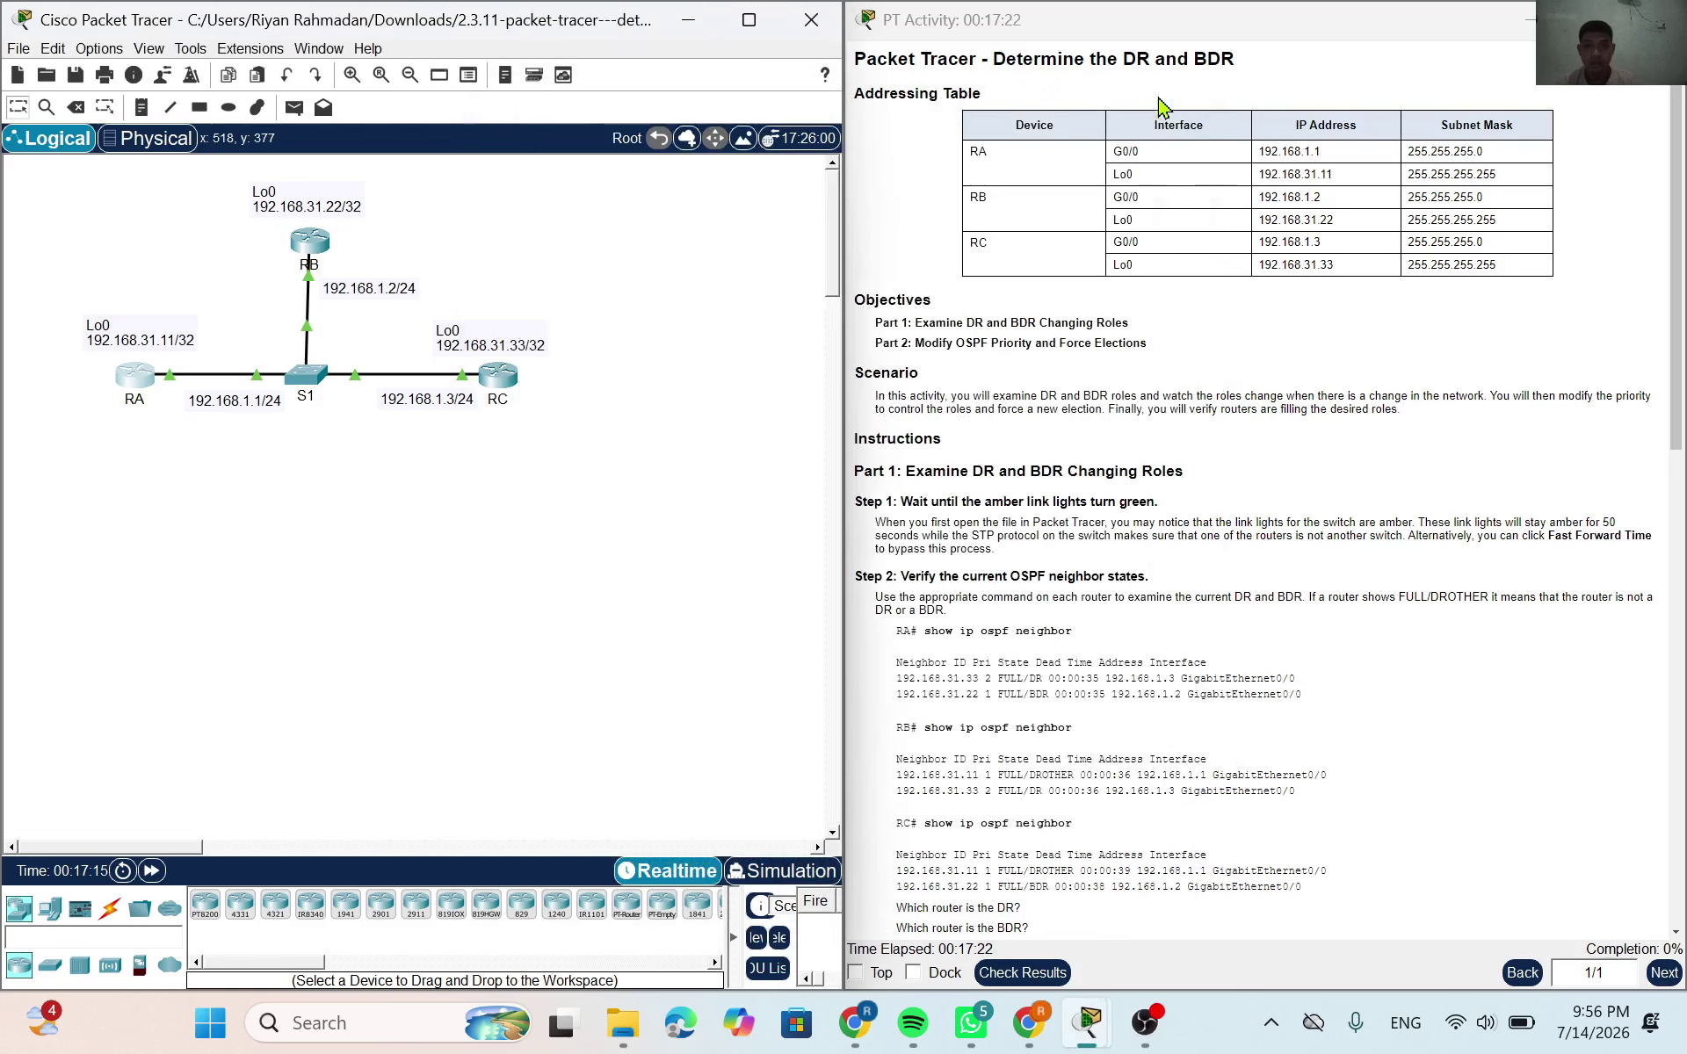
On router RA's command line, leave global configuration mode with exit to return to privileged EXEC mode
left_click(130, 377)
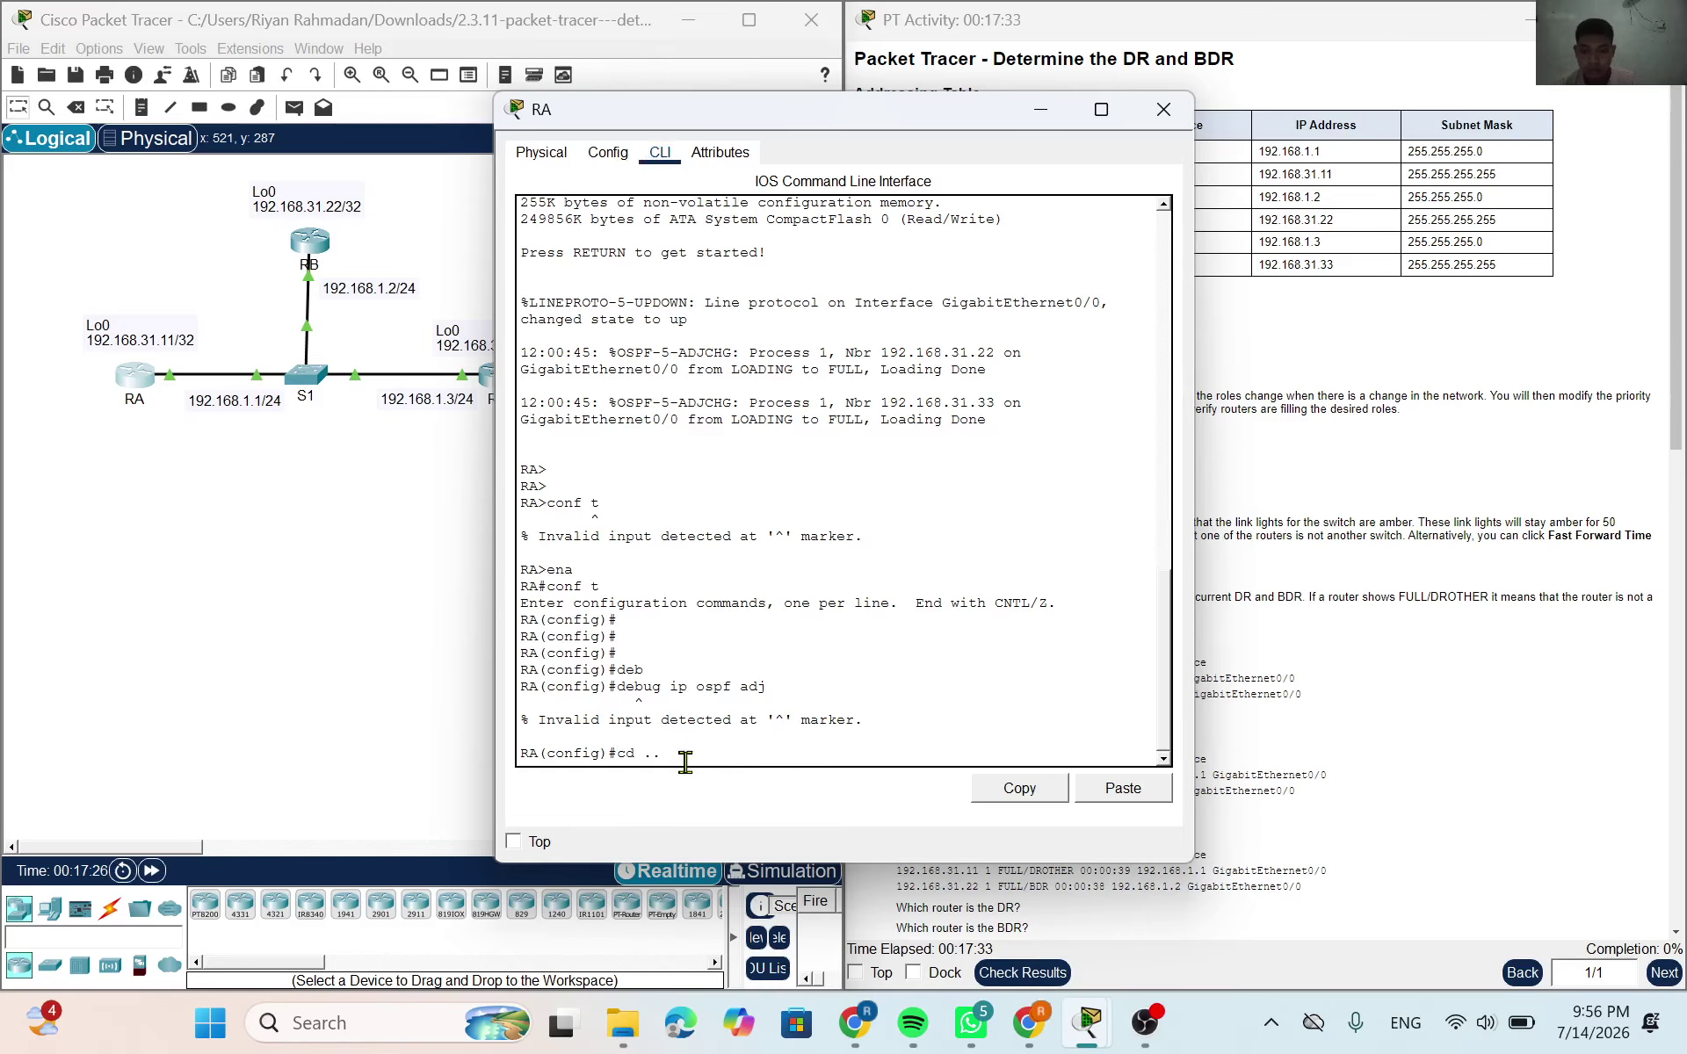
key("Return")
type("exit")
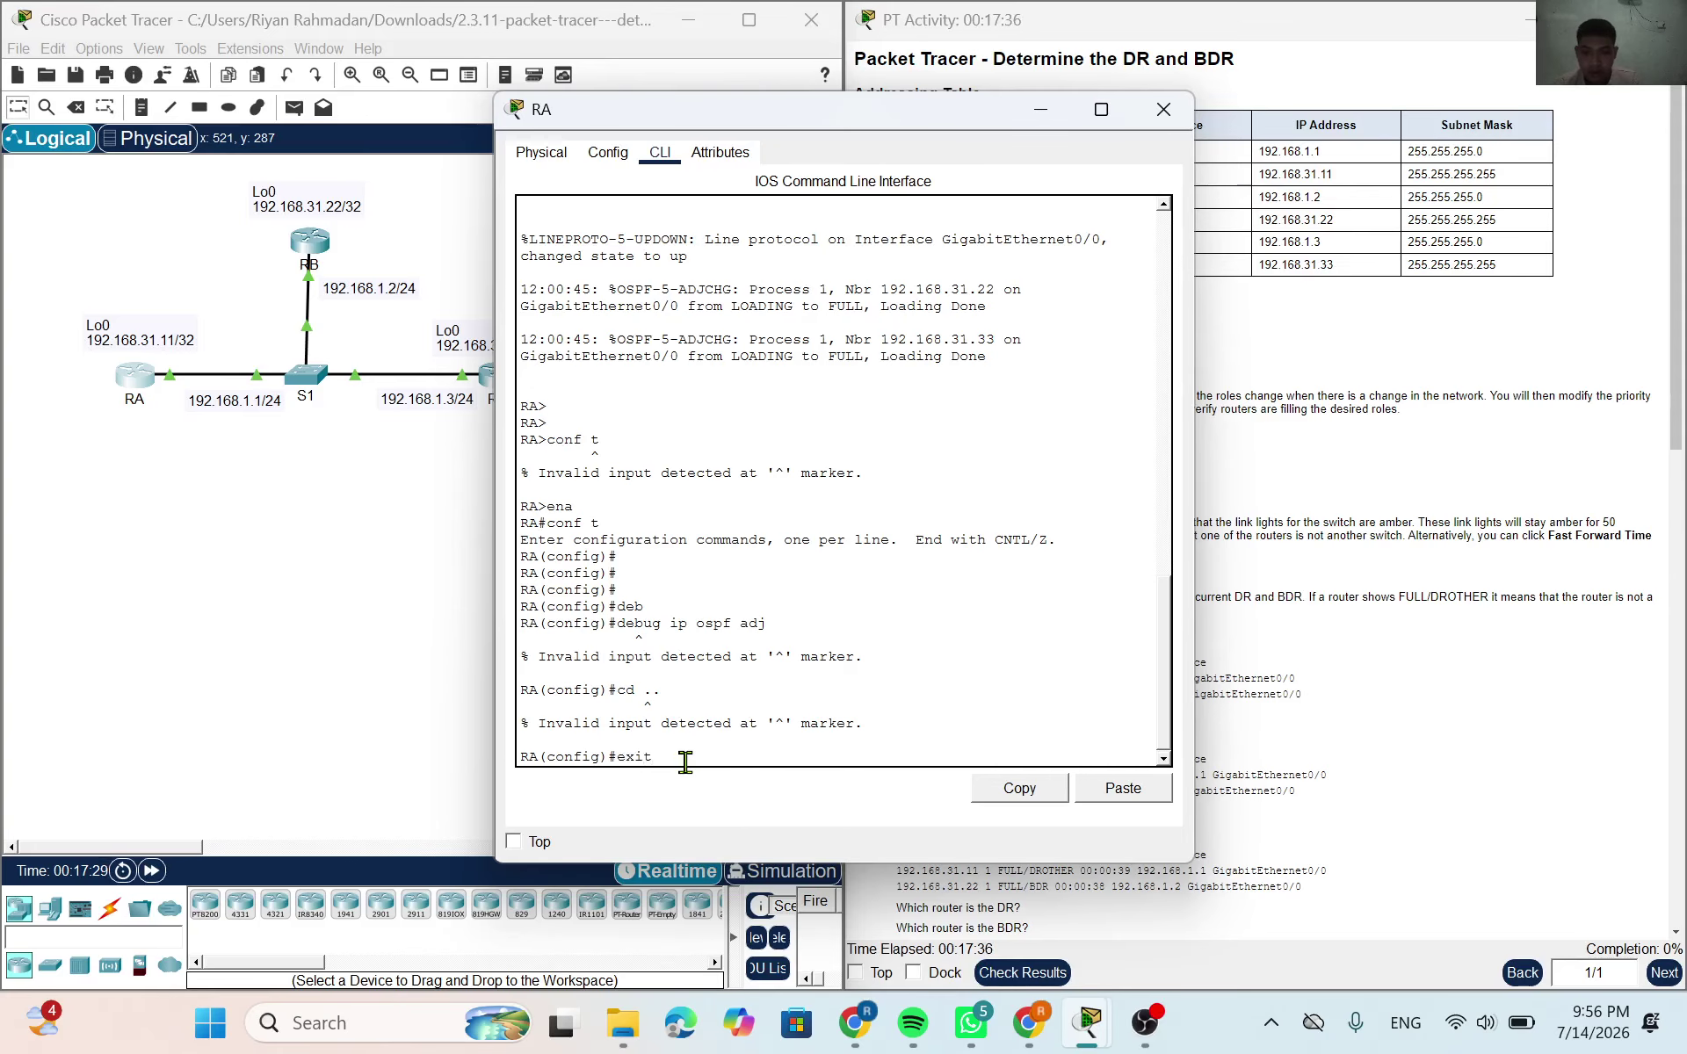
key("Return")
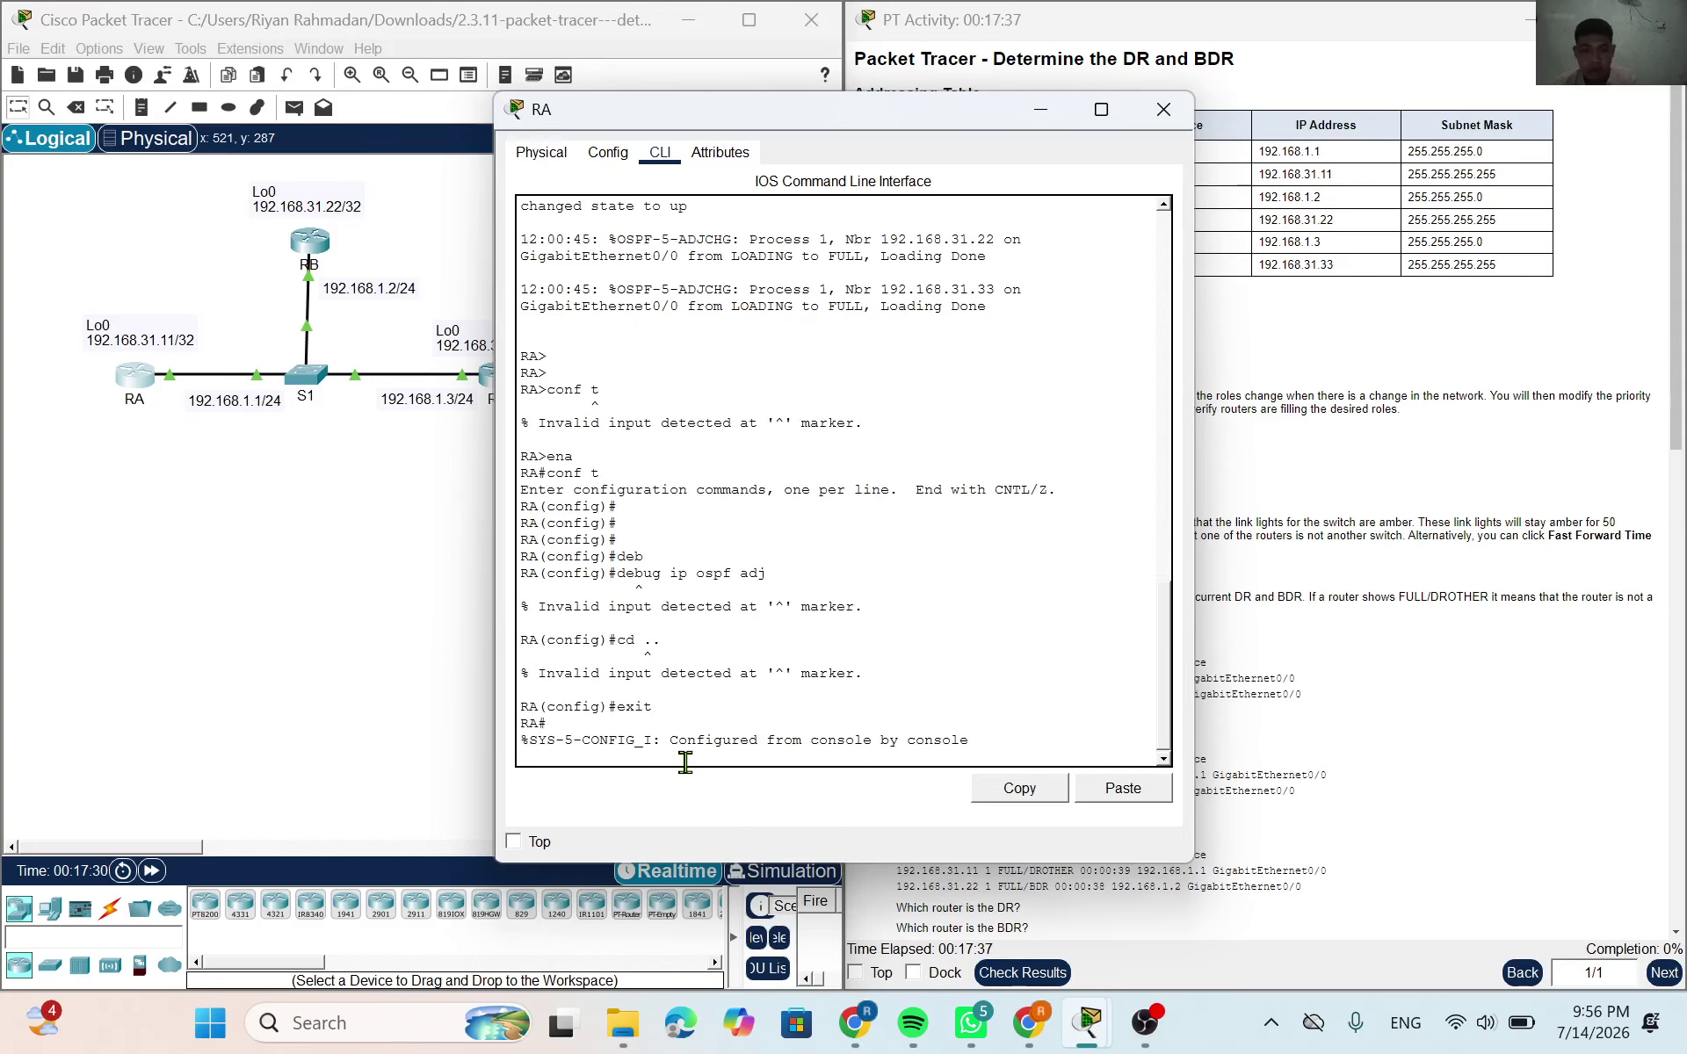
key("Return")
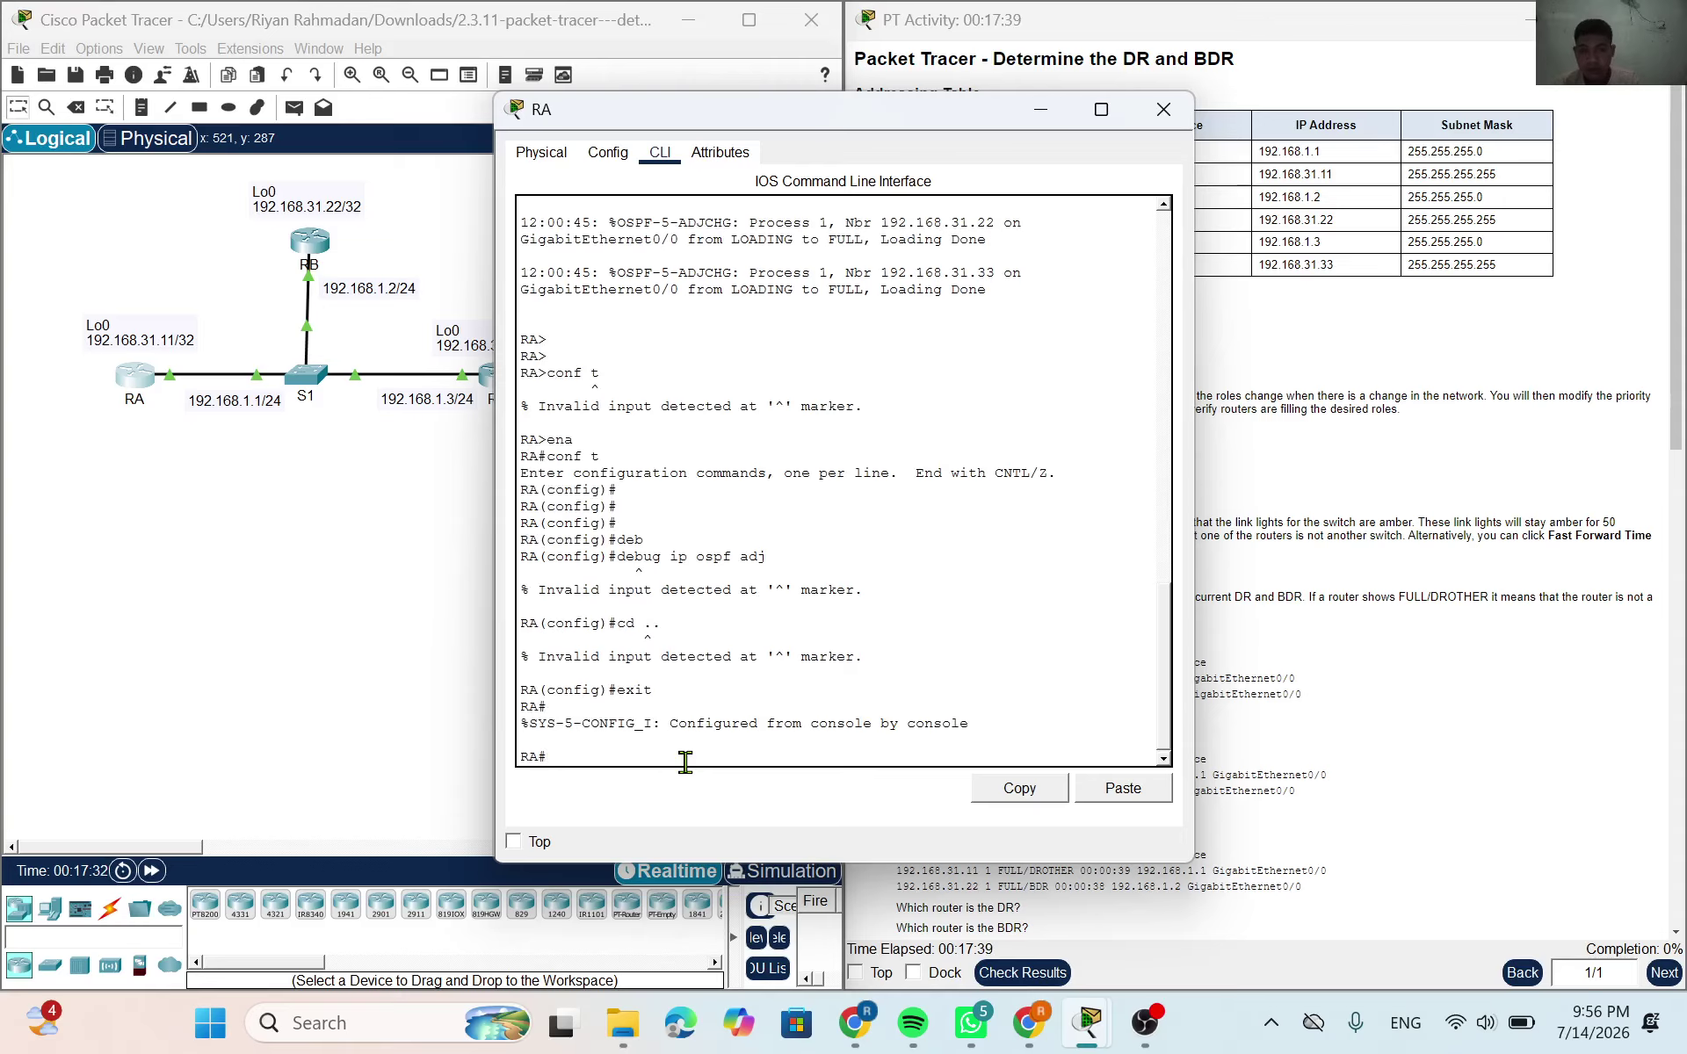
Turn on OSPF adjacency debugging on RA with debug ip ospf adj and put its window away
type("de")
key("Tab")
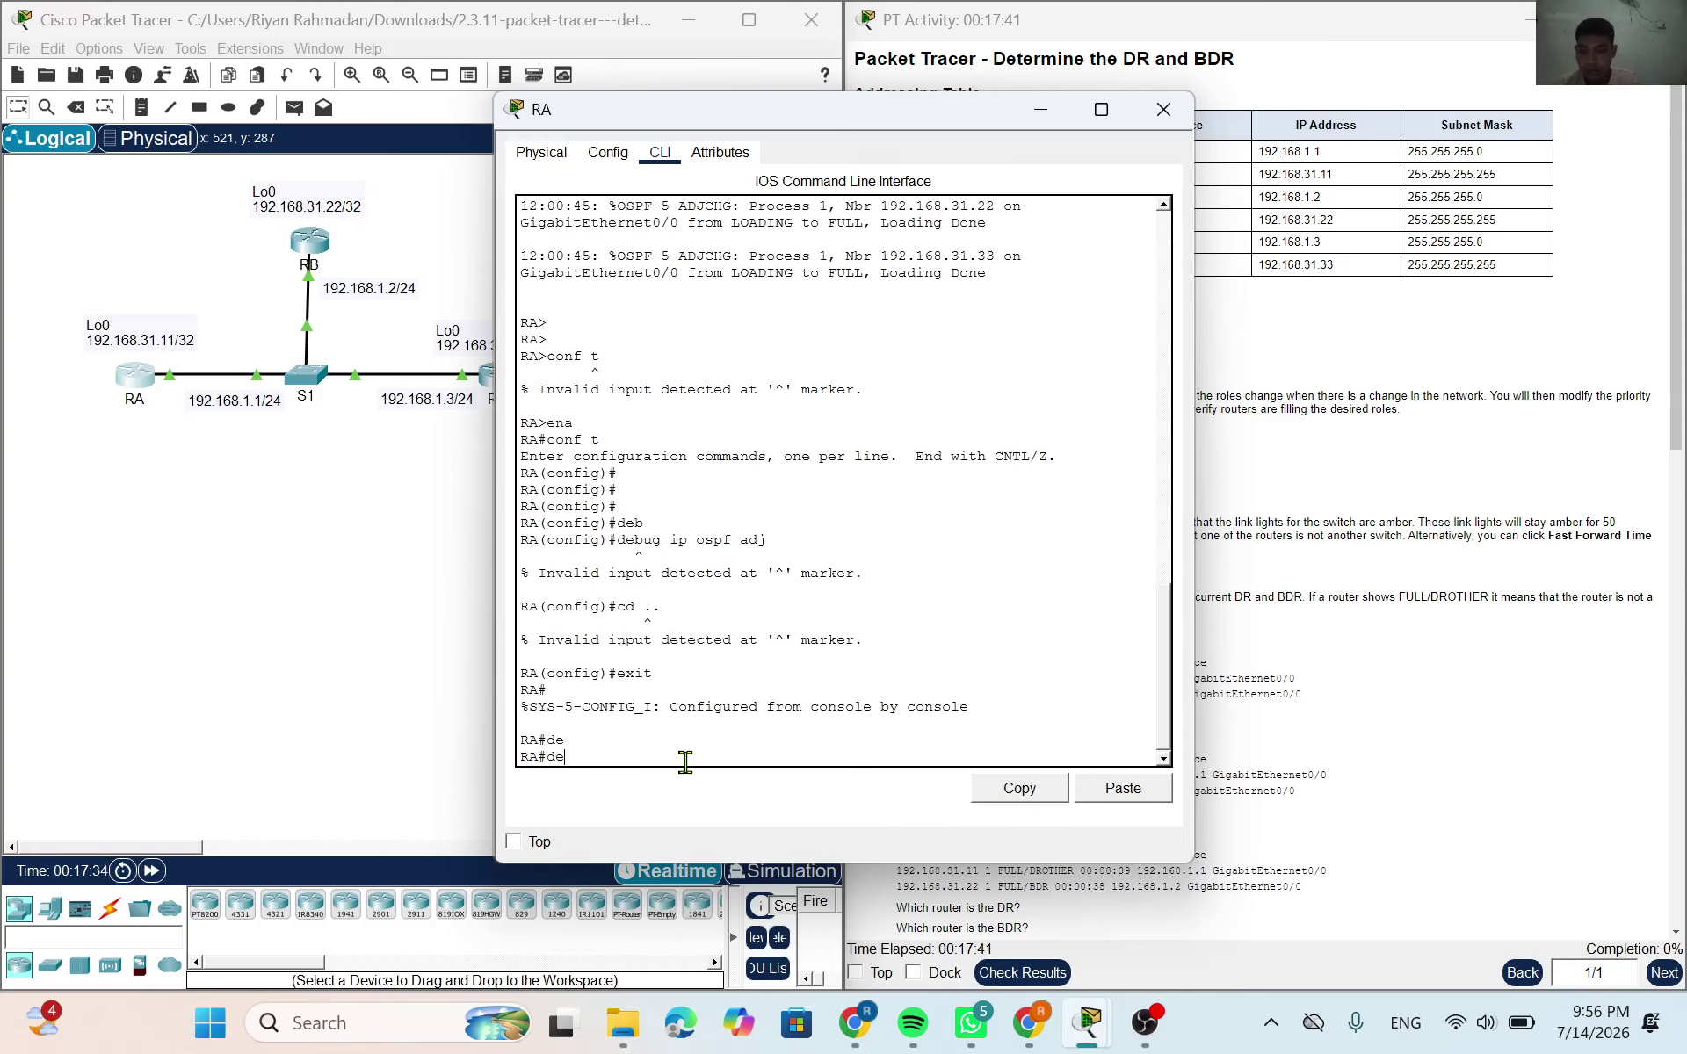
type("b")
key("Tab")
type("ip ospf adj")
key("Return")
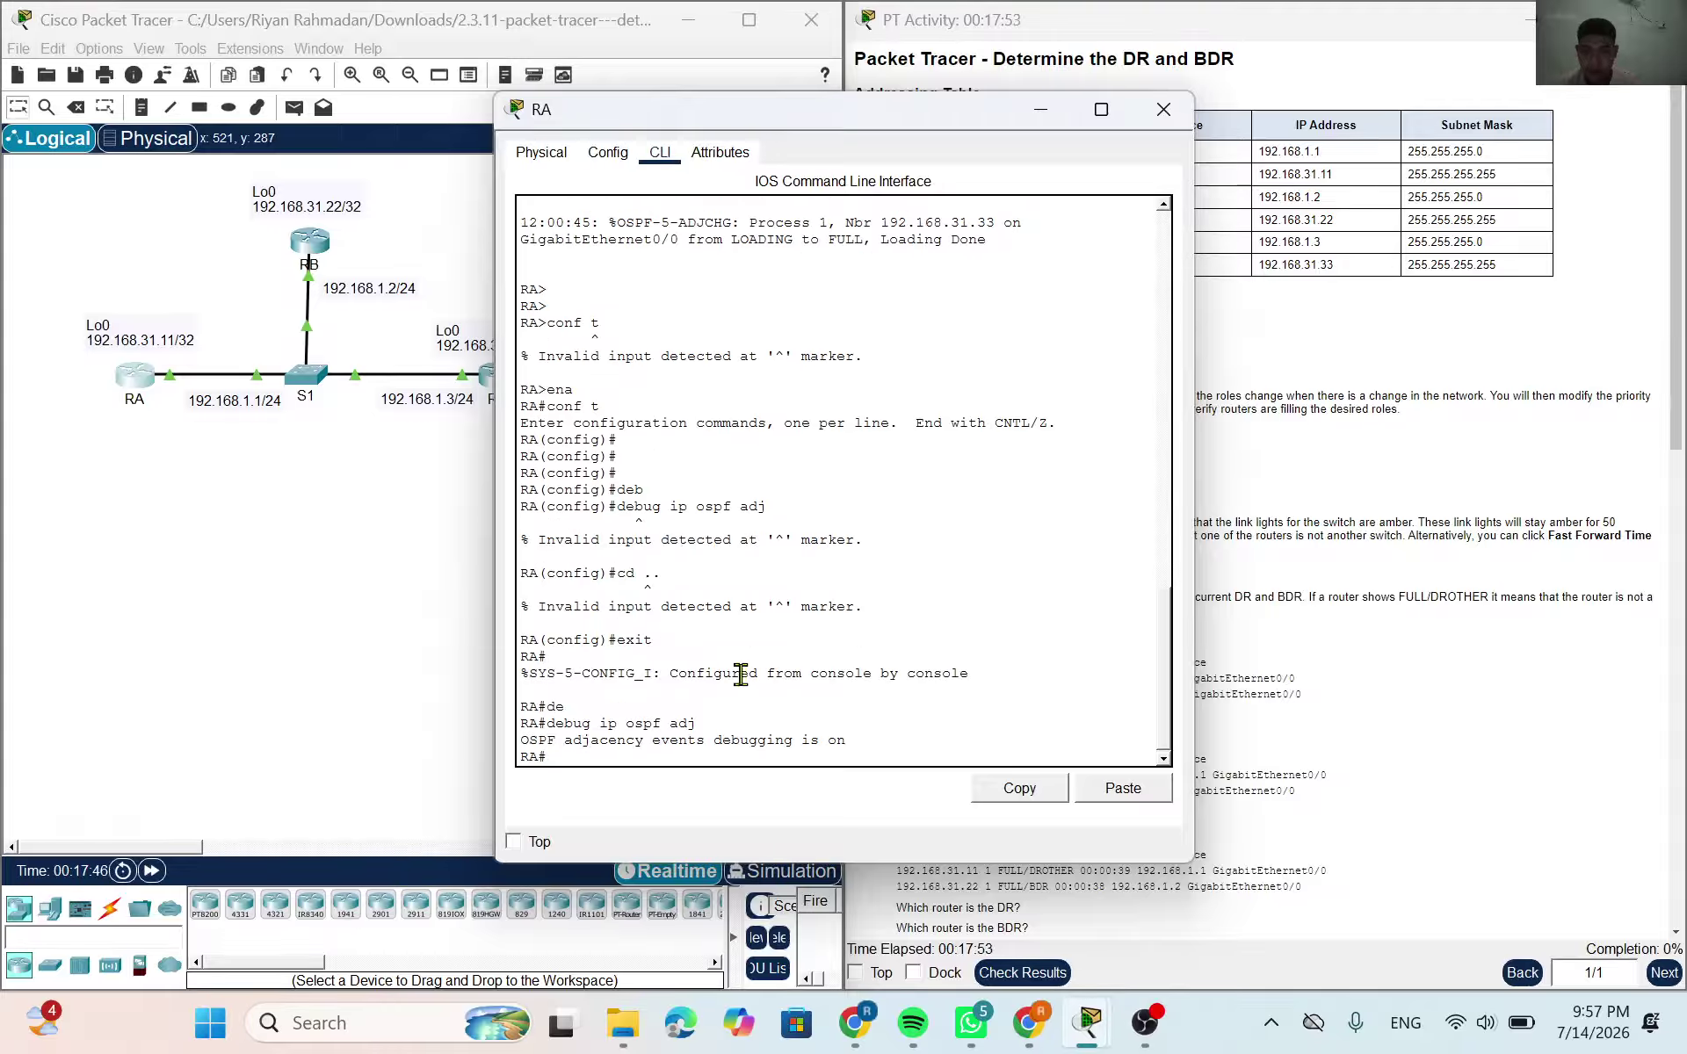
left_click(1045, 110)
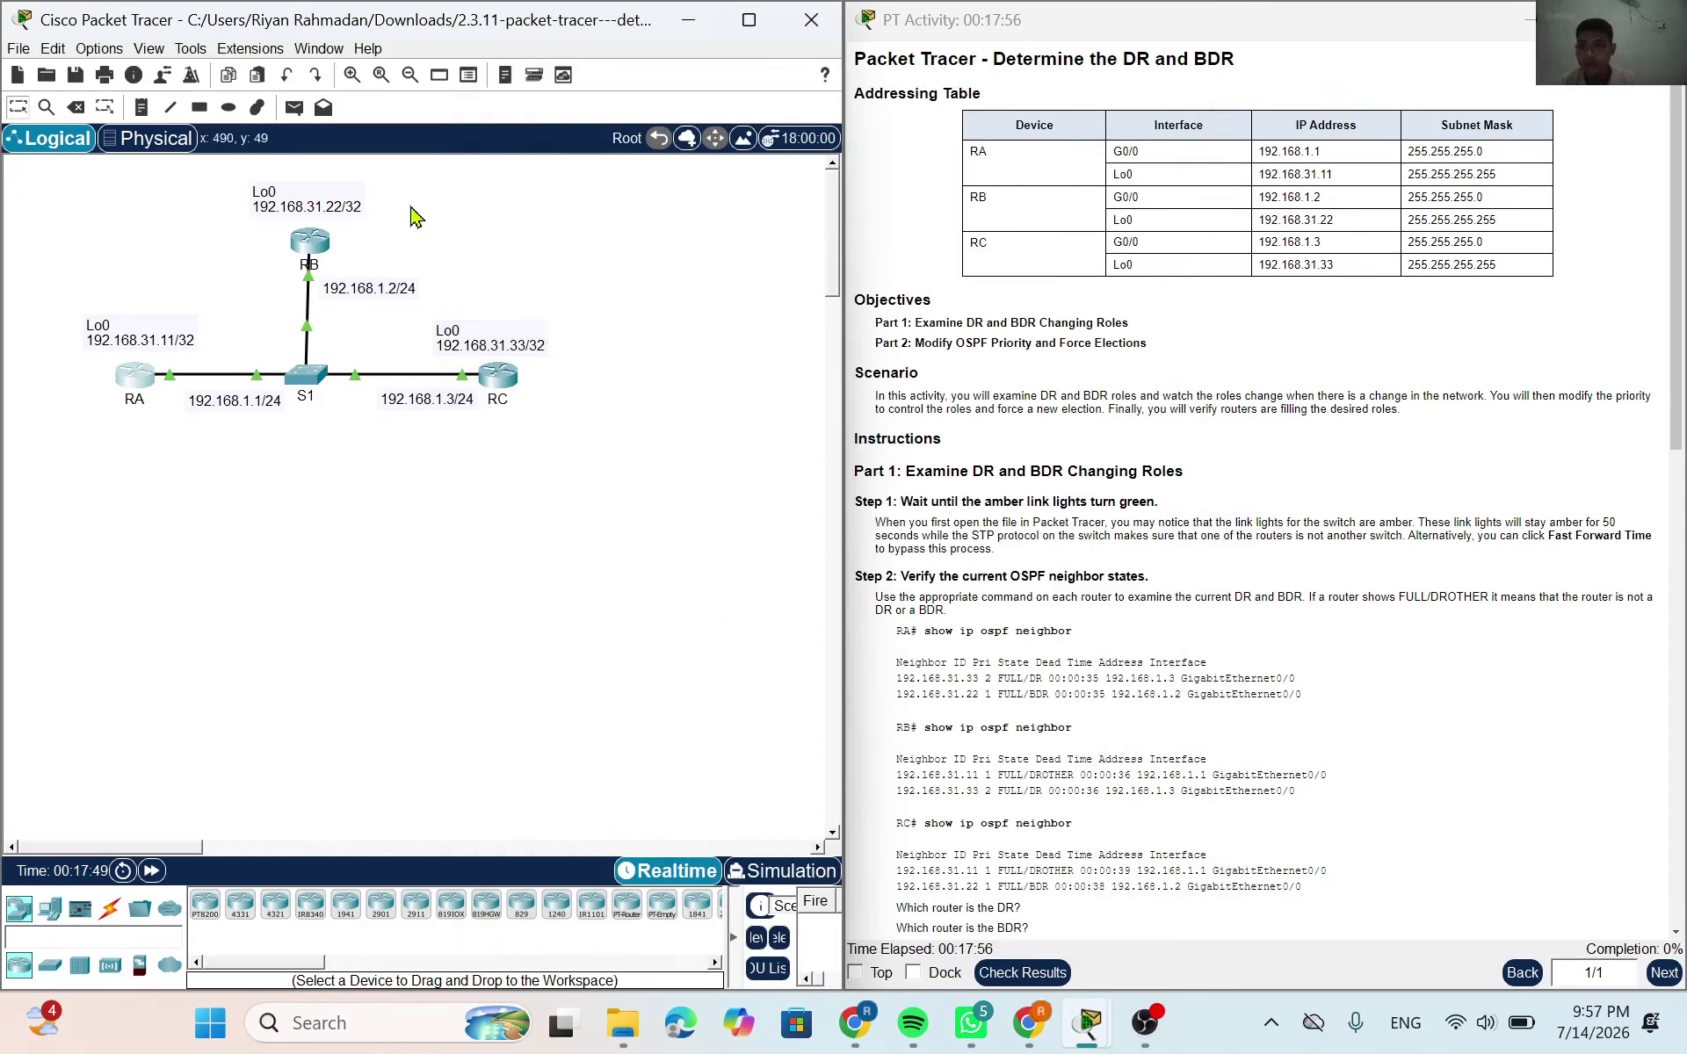
Open router RB's command line and enter privileged EXEC mode
left_click(319, 244)
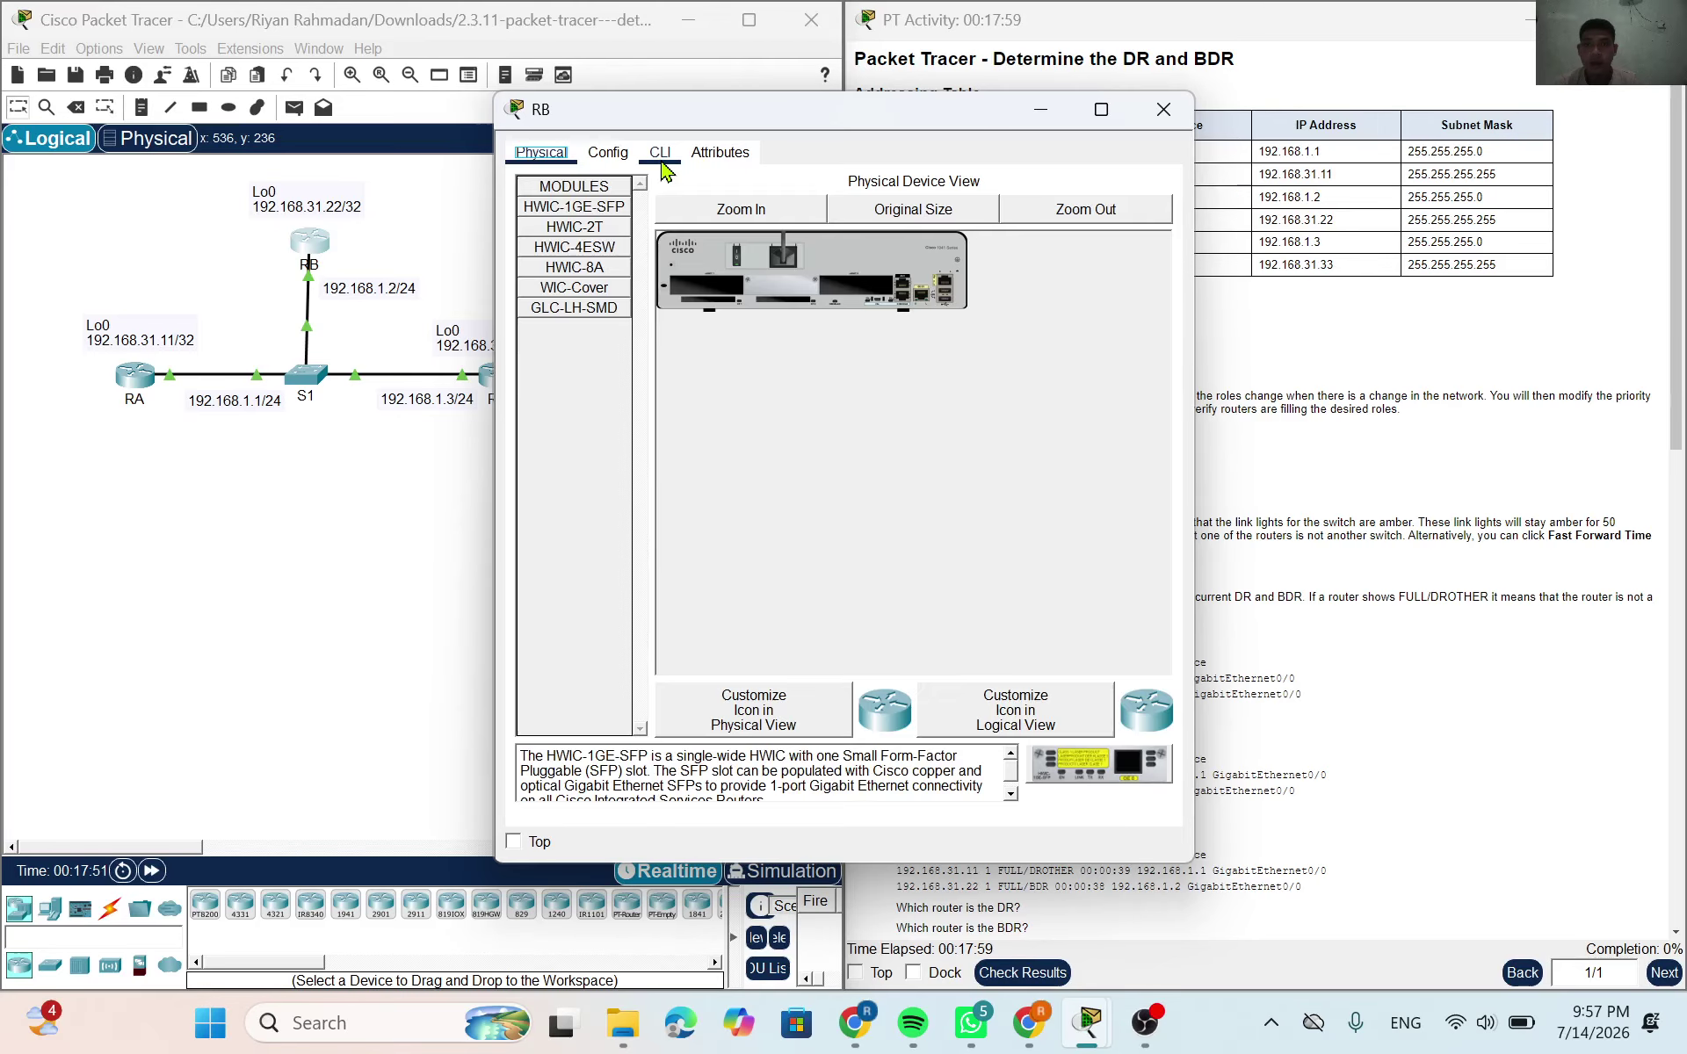
left_click(663, 161)
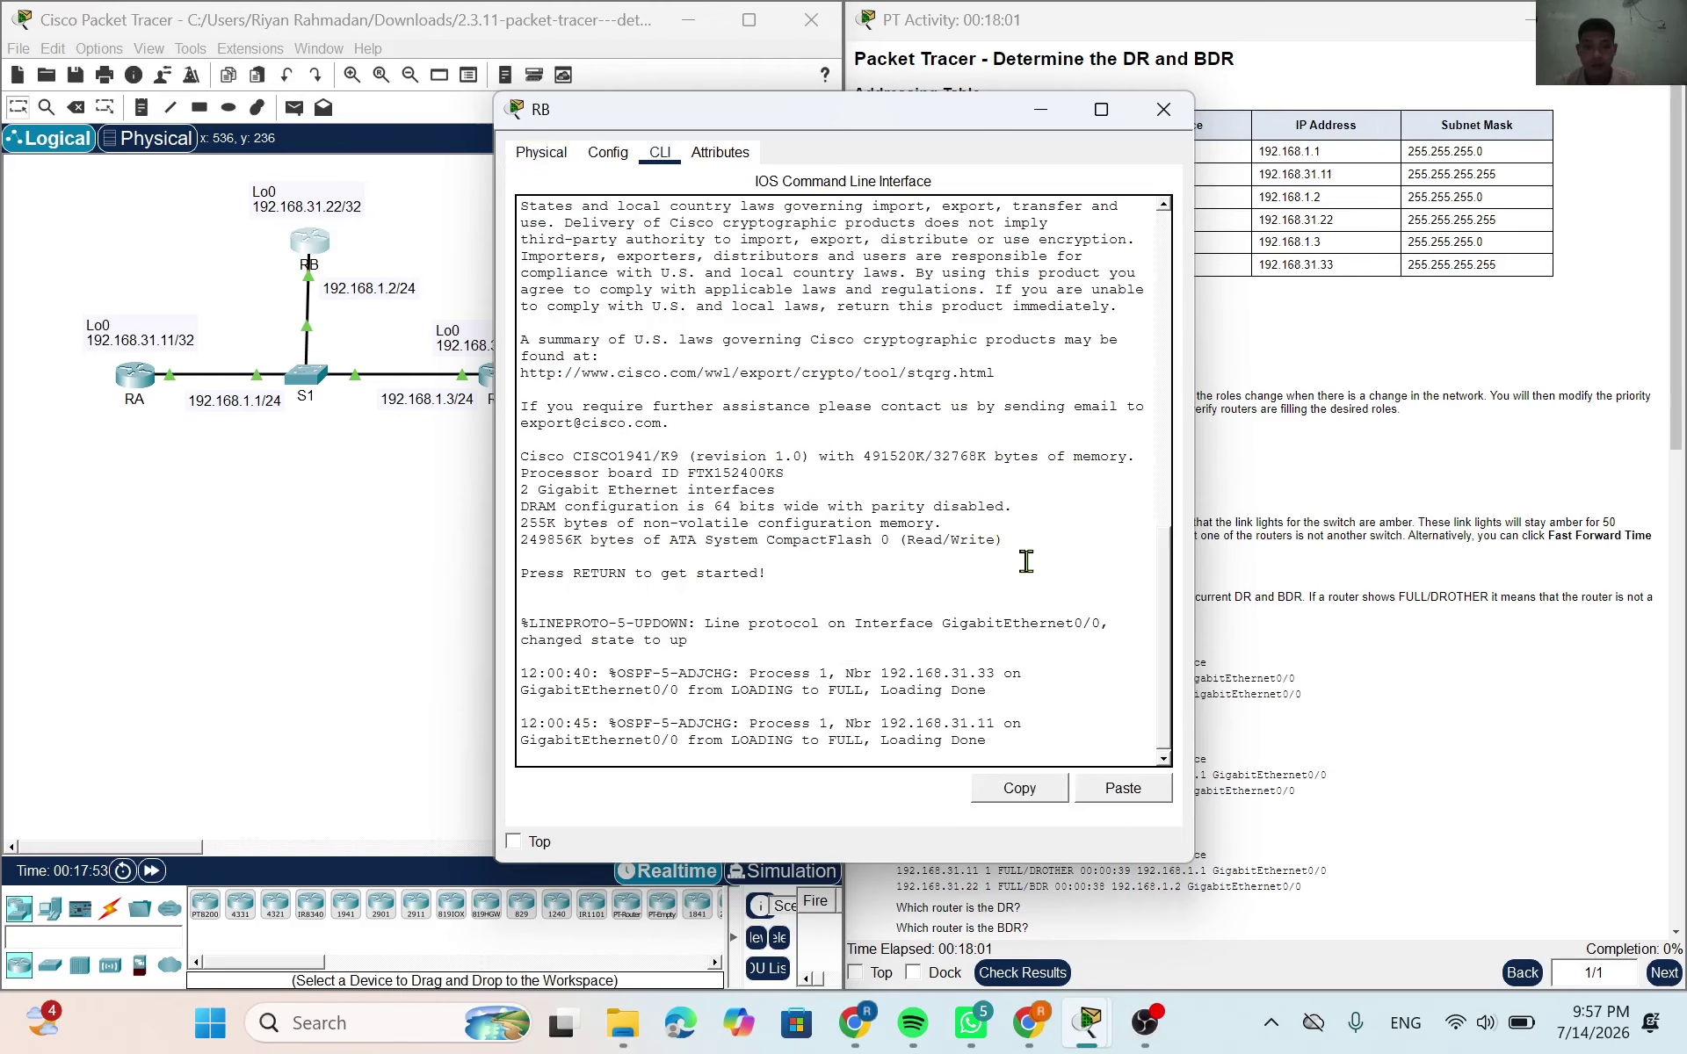
key("Return")
key("Return")
key("Return")
key("Return")
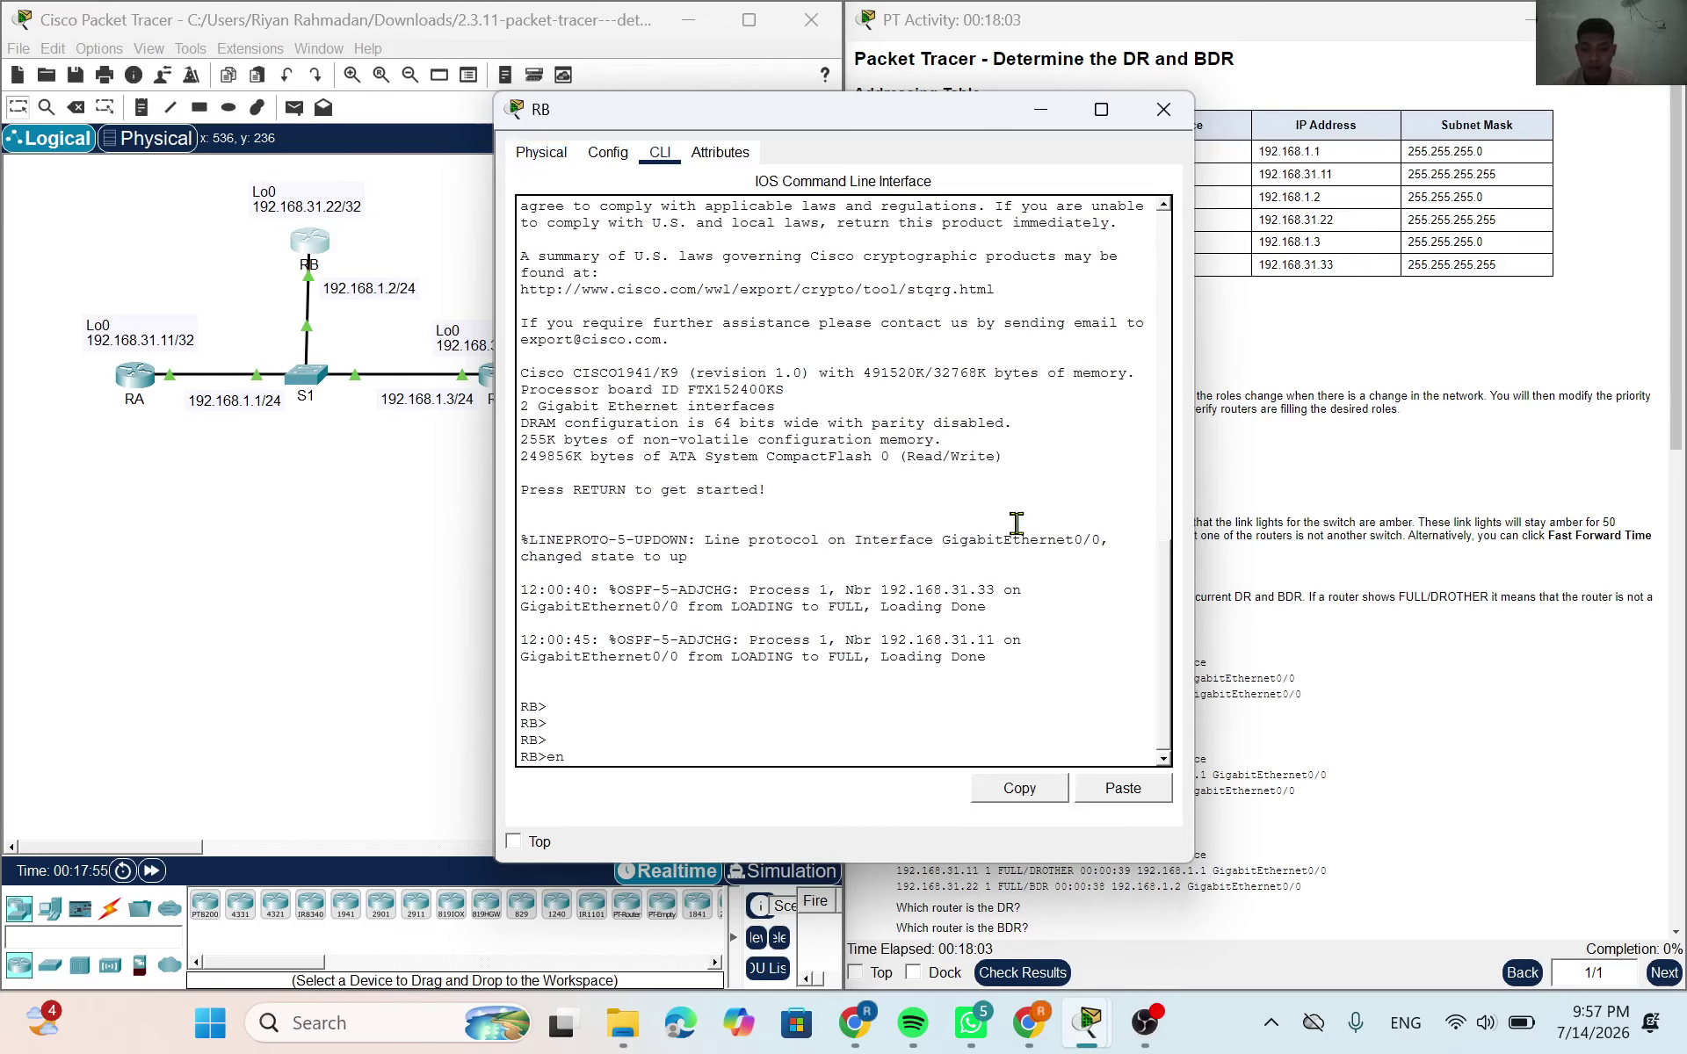
type("ena")
key("Return")
Turn on OSPF adjacency debugging on RB with debug ip ospf adj and put its window away
type("du")
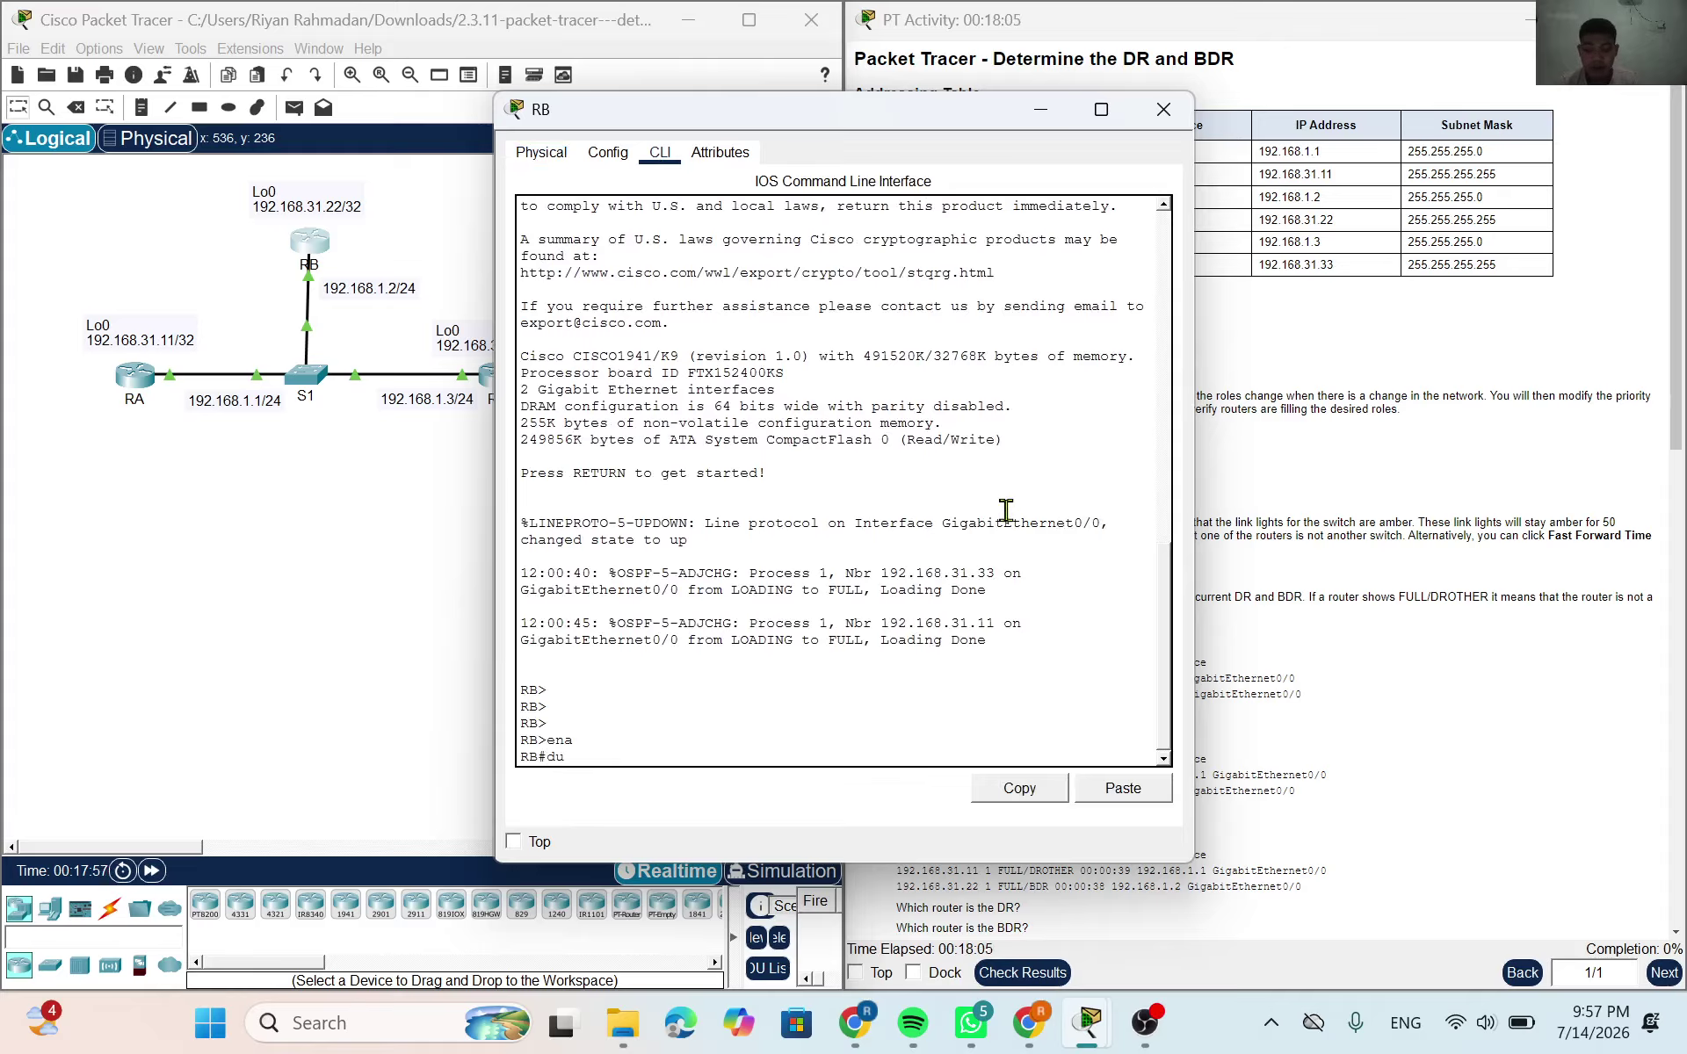
key("BackSpace")
type("ebug")
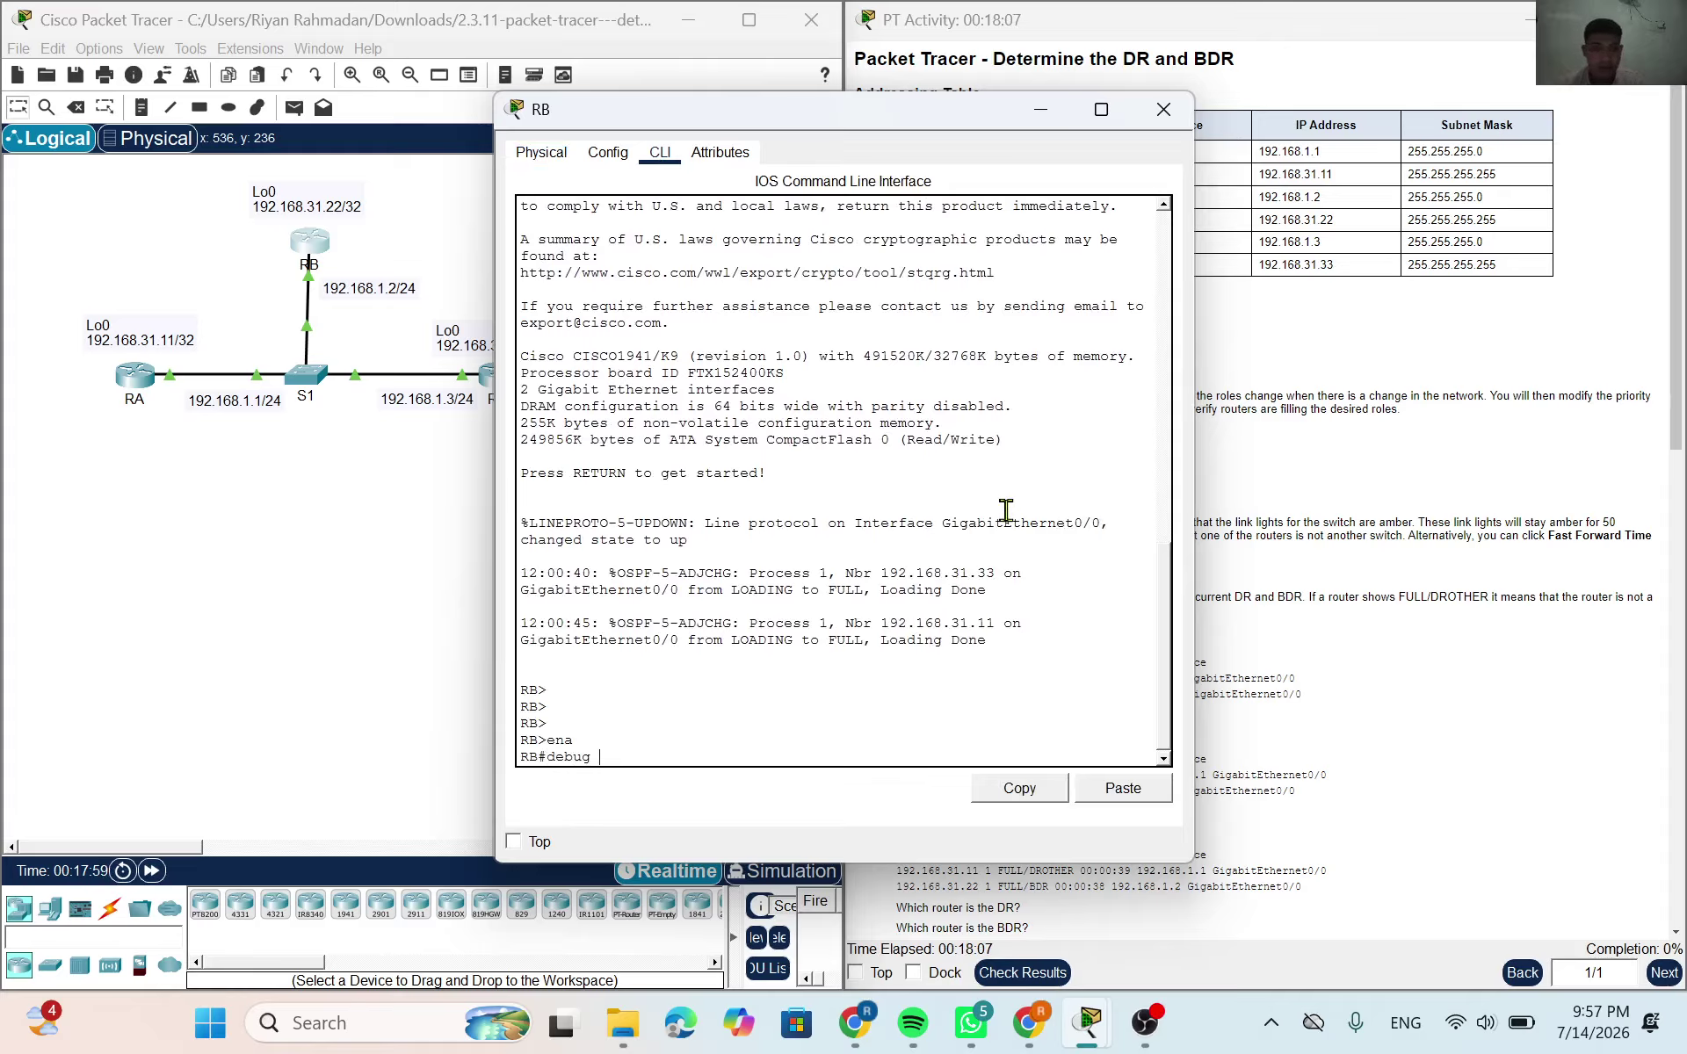
type(" ip")
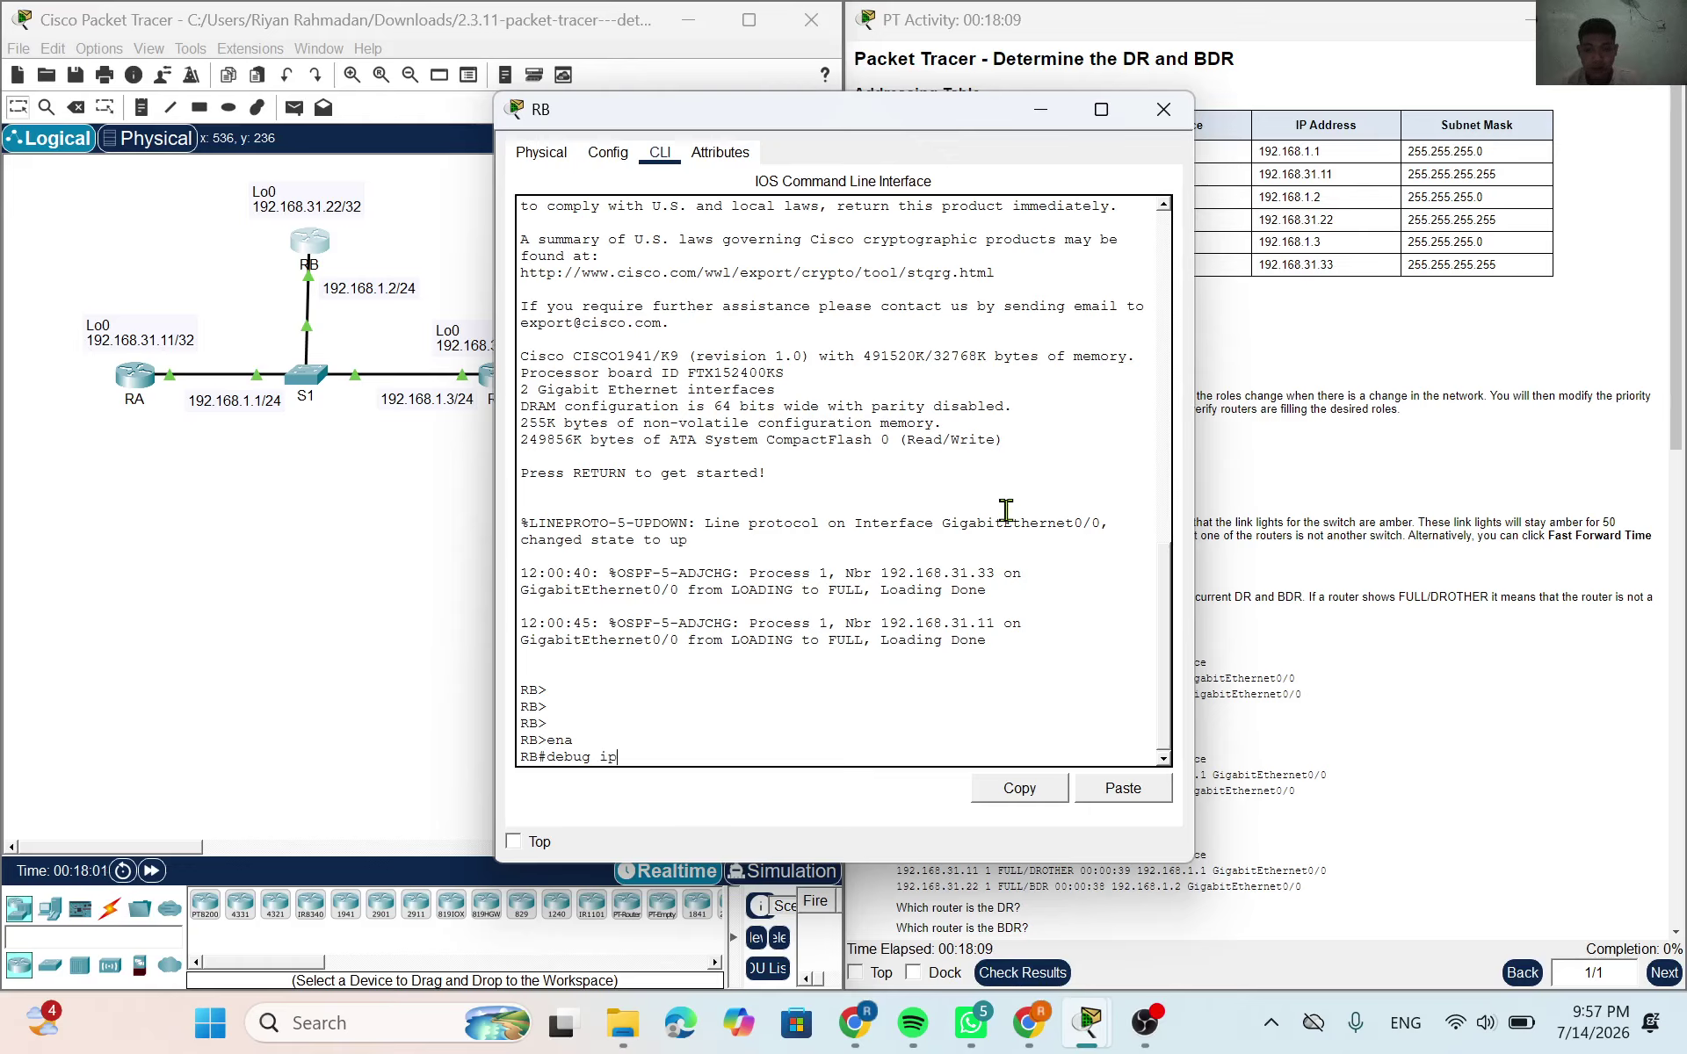
type(" ospf adj")
key("Return")
key("Return")
key("Return")
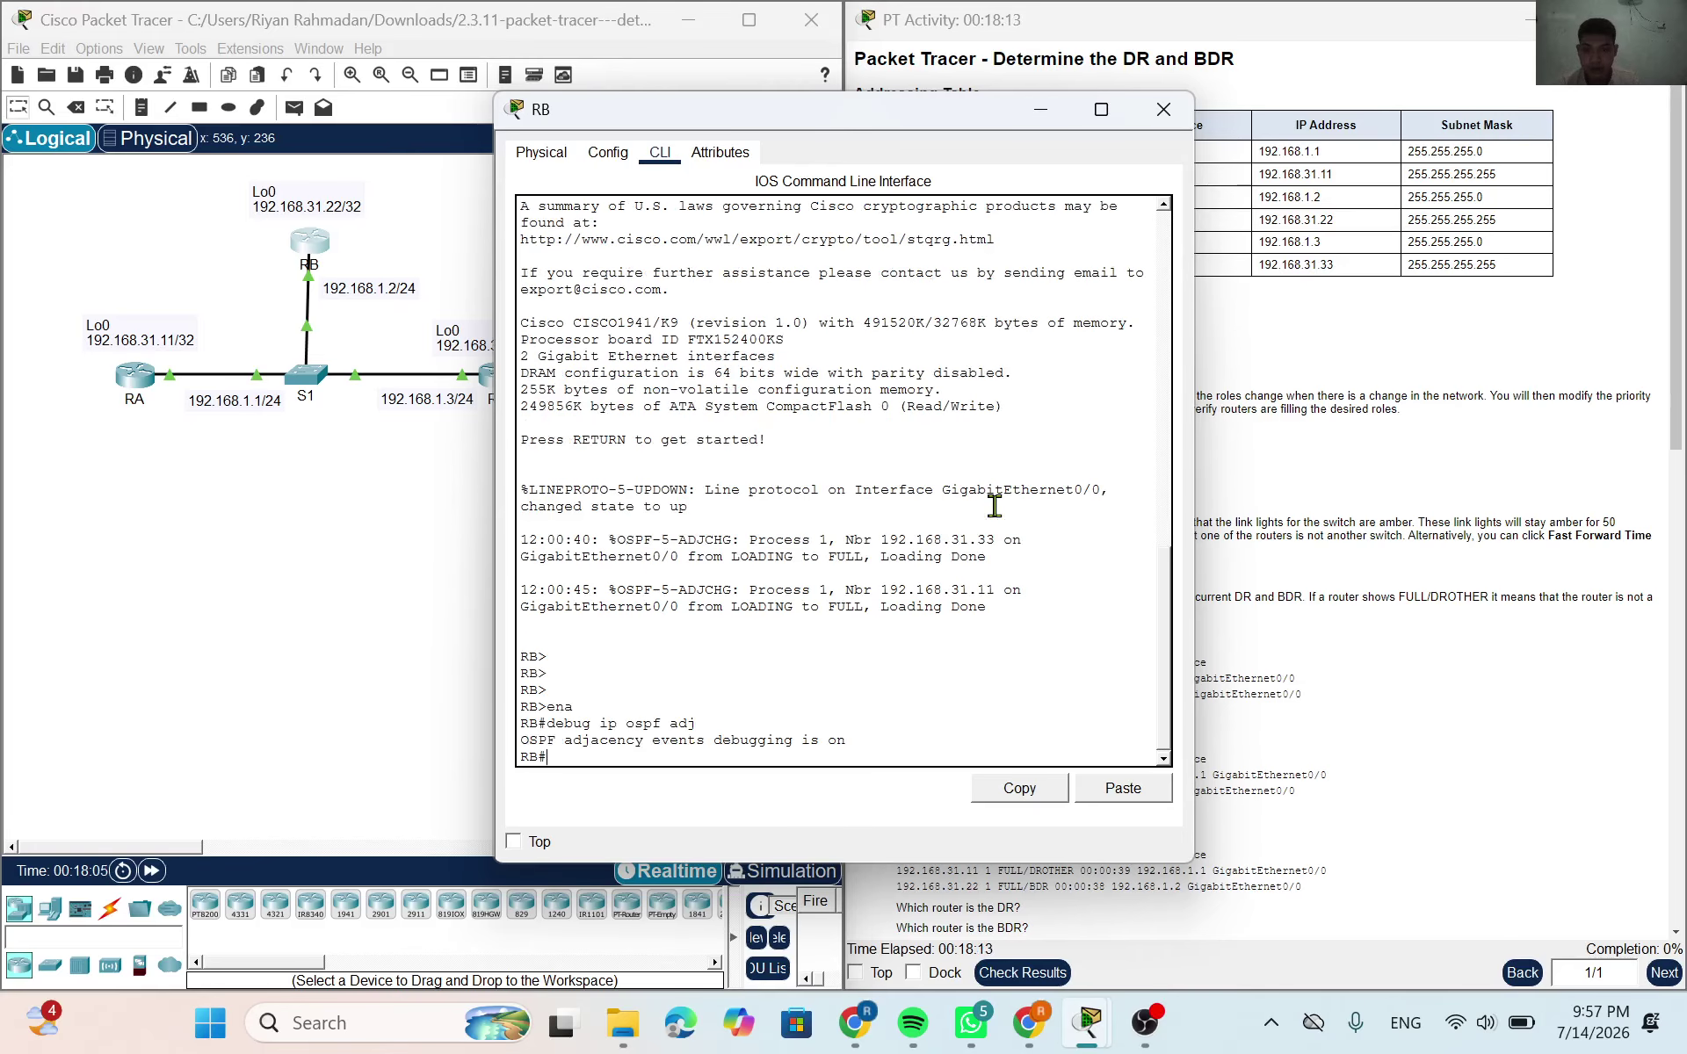
left_click(1040, 109)
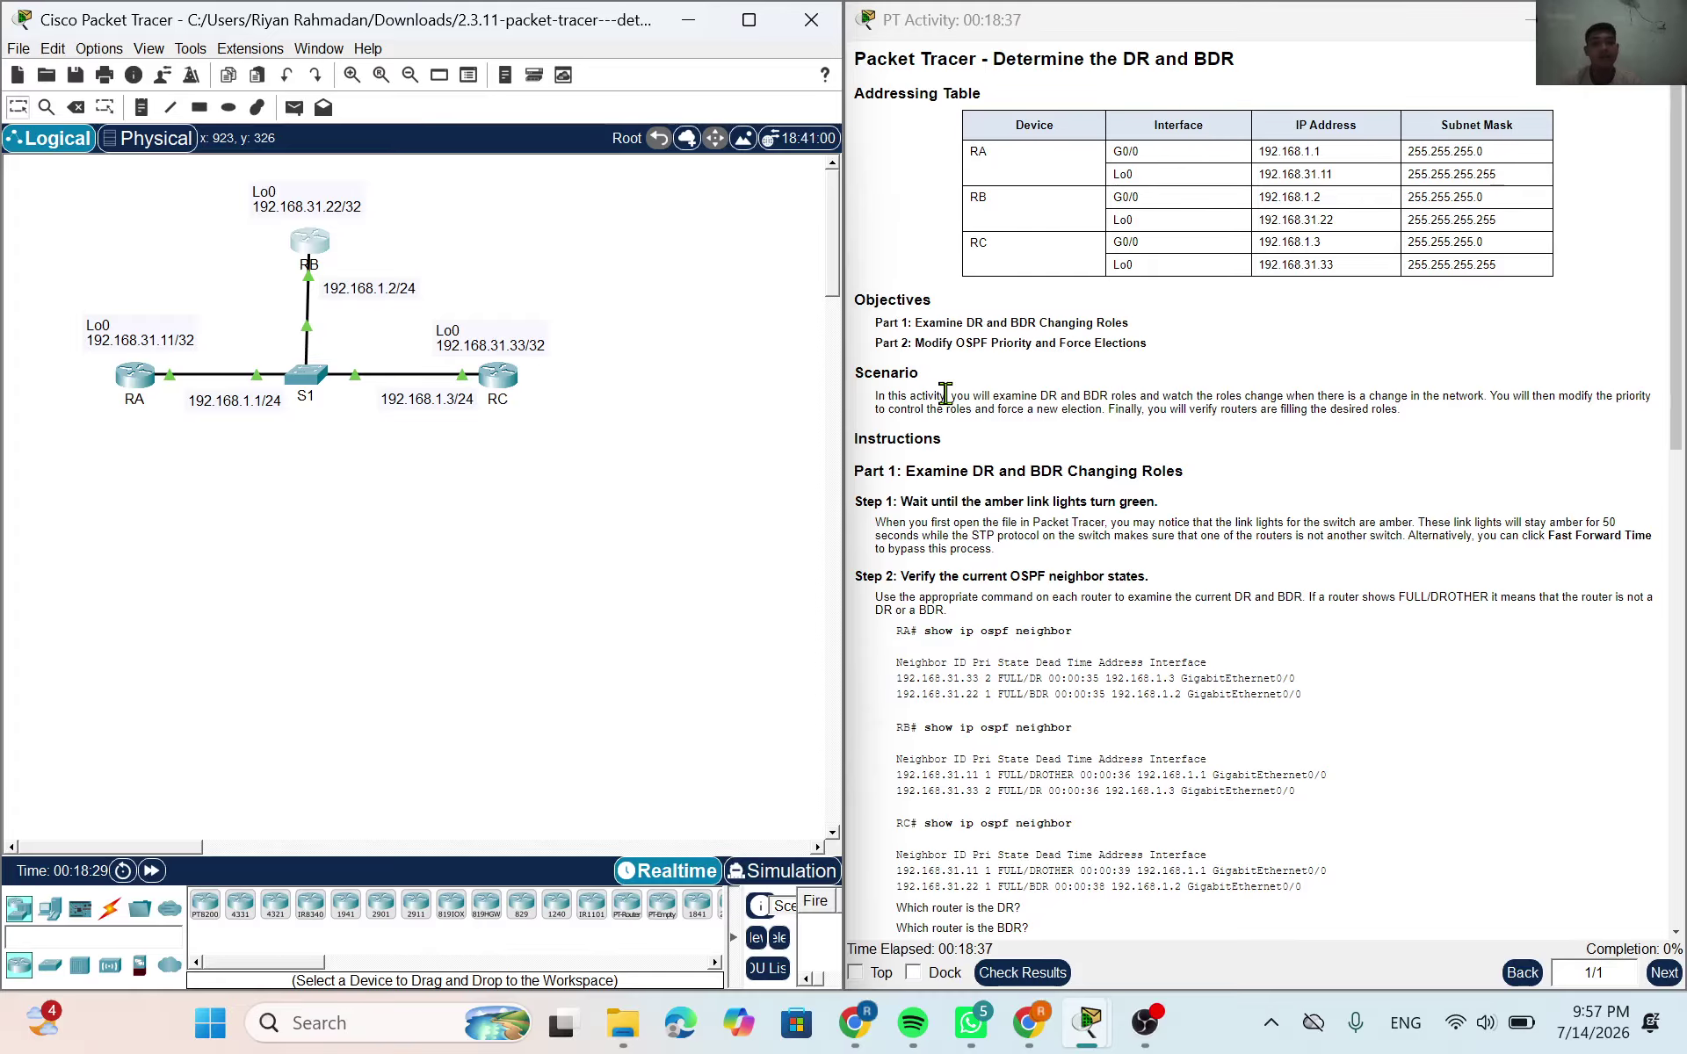
Open router RC's command line and enter privileged EXEC mode, continuing into global configuration mode
scroll(1077, 493, "down", 3)
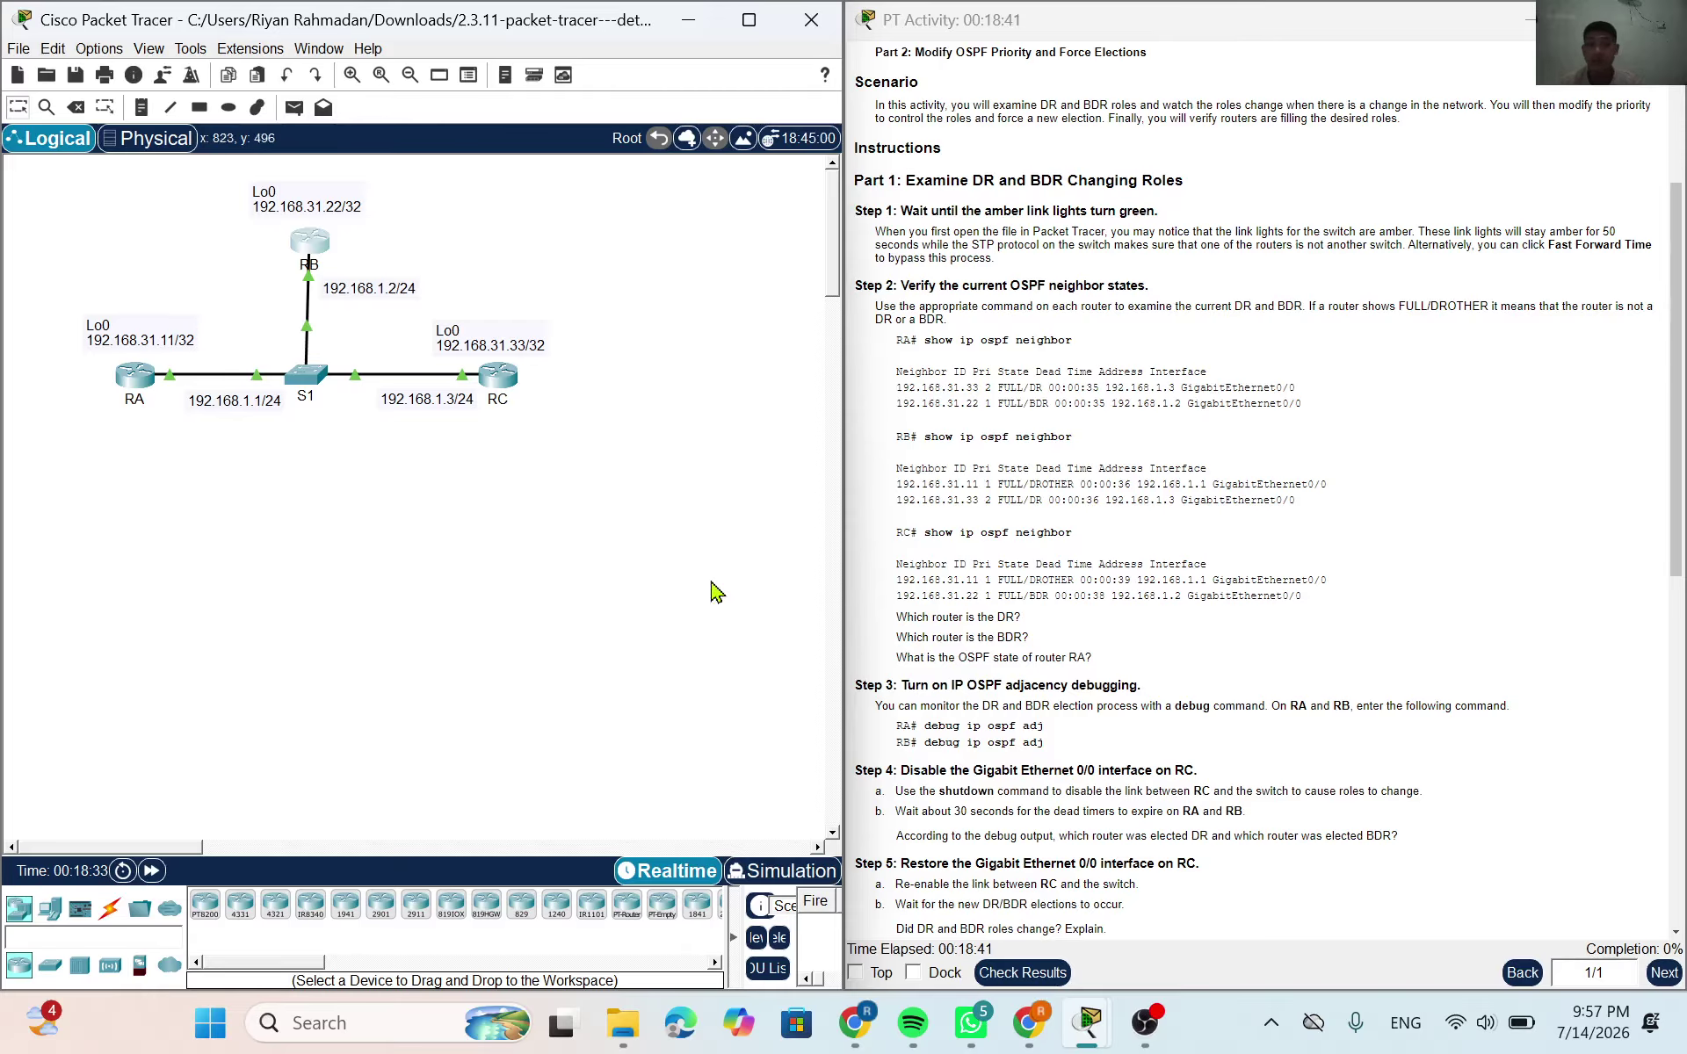
left_click(491, 380)
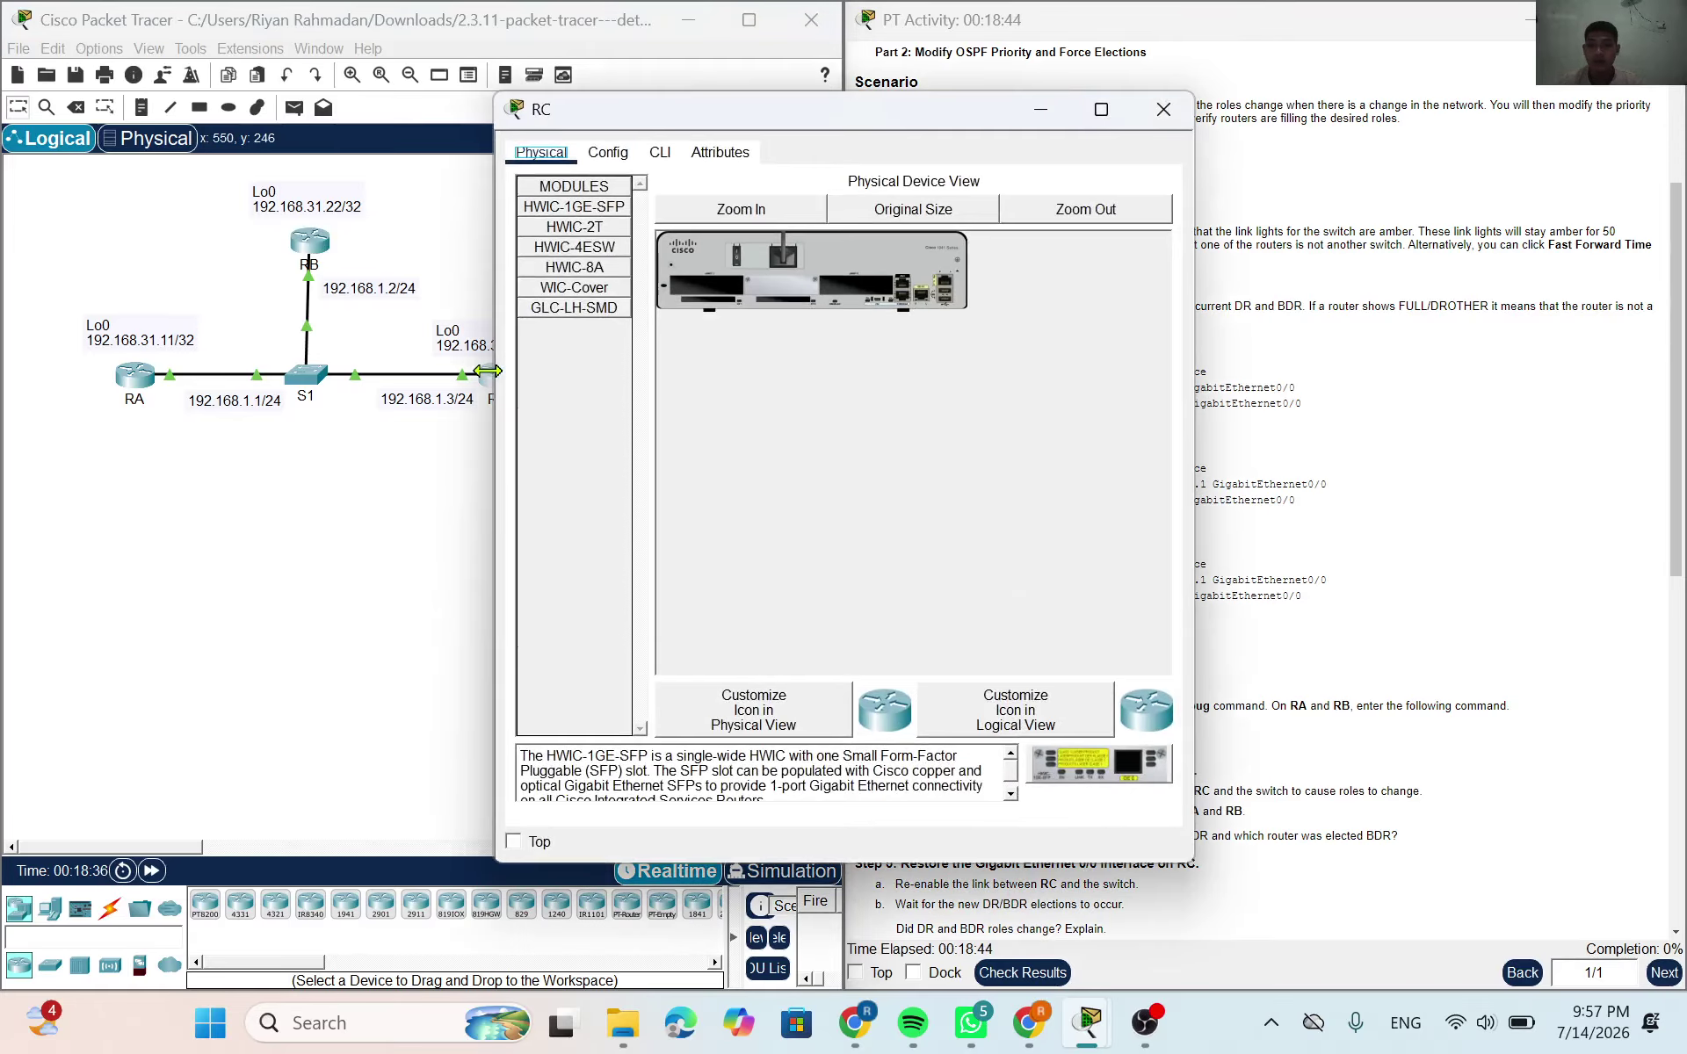
left_click(673, 153)
key("Return")
key("Return")
key("Return")
key("Return")
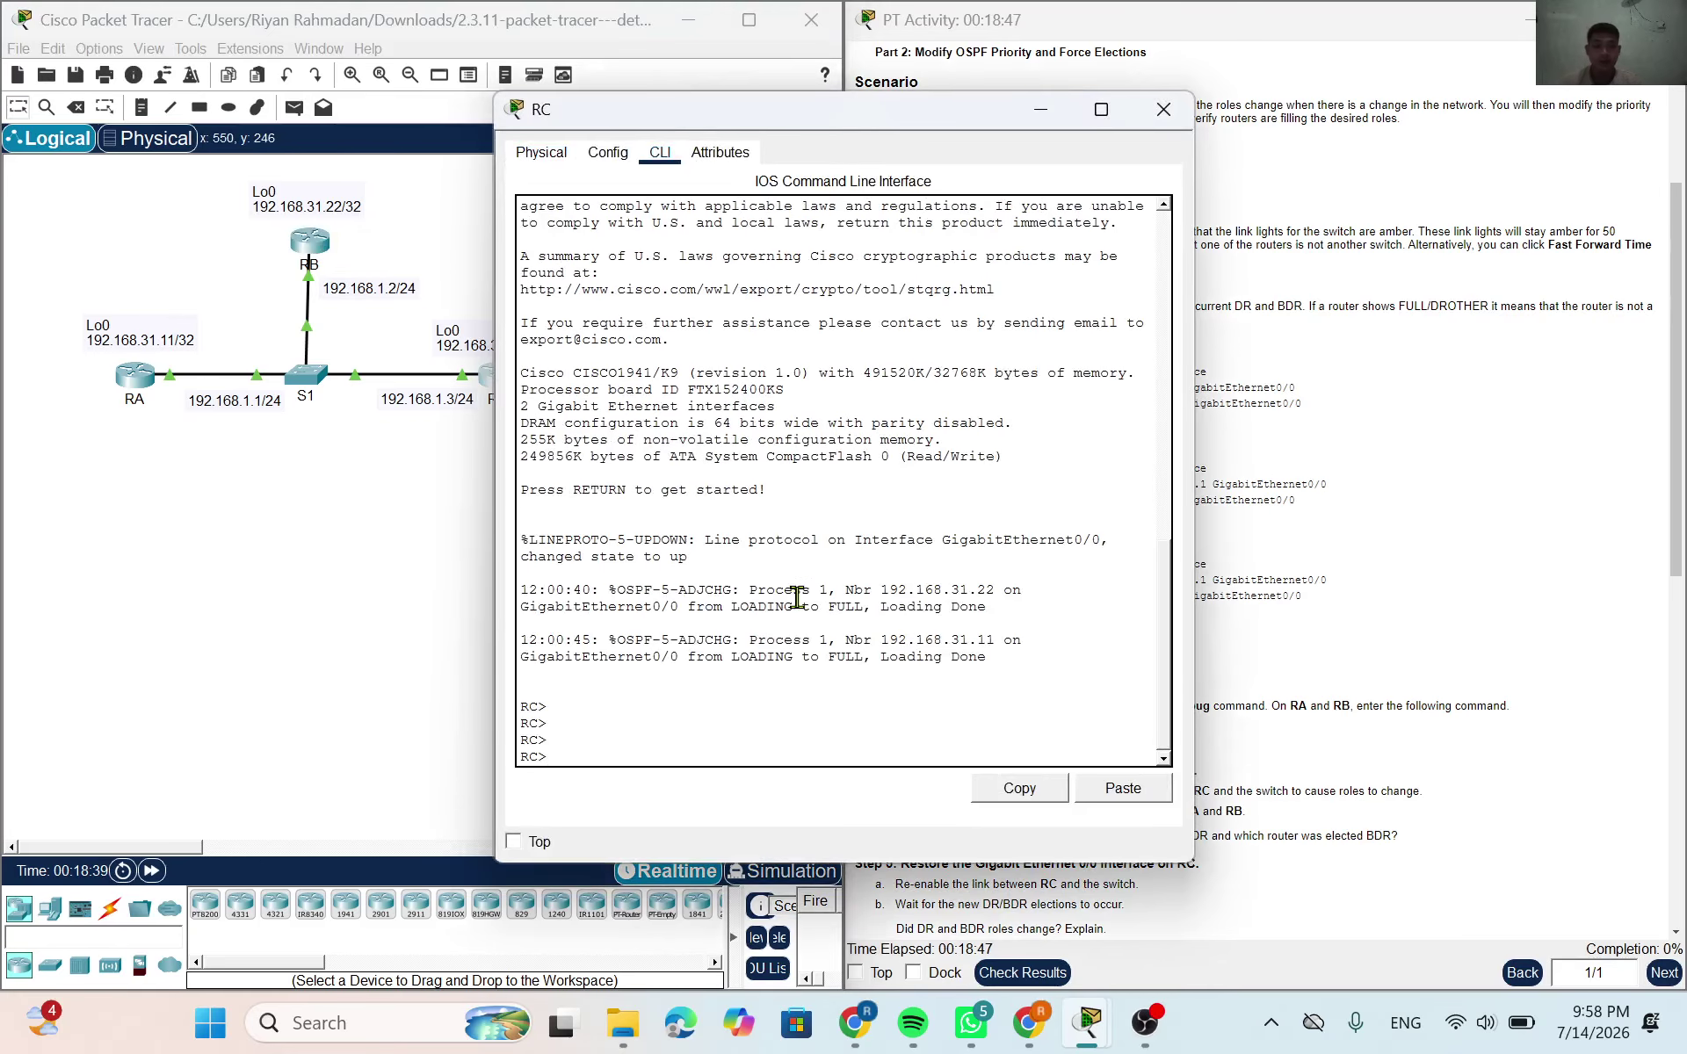
type("ena")
key("Return")
type("conf t")
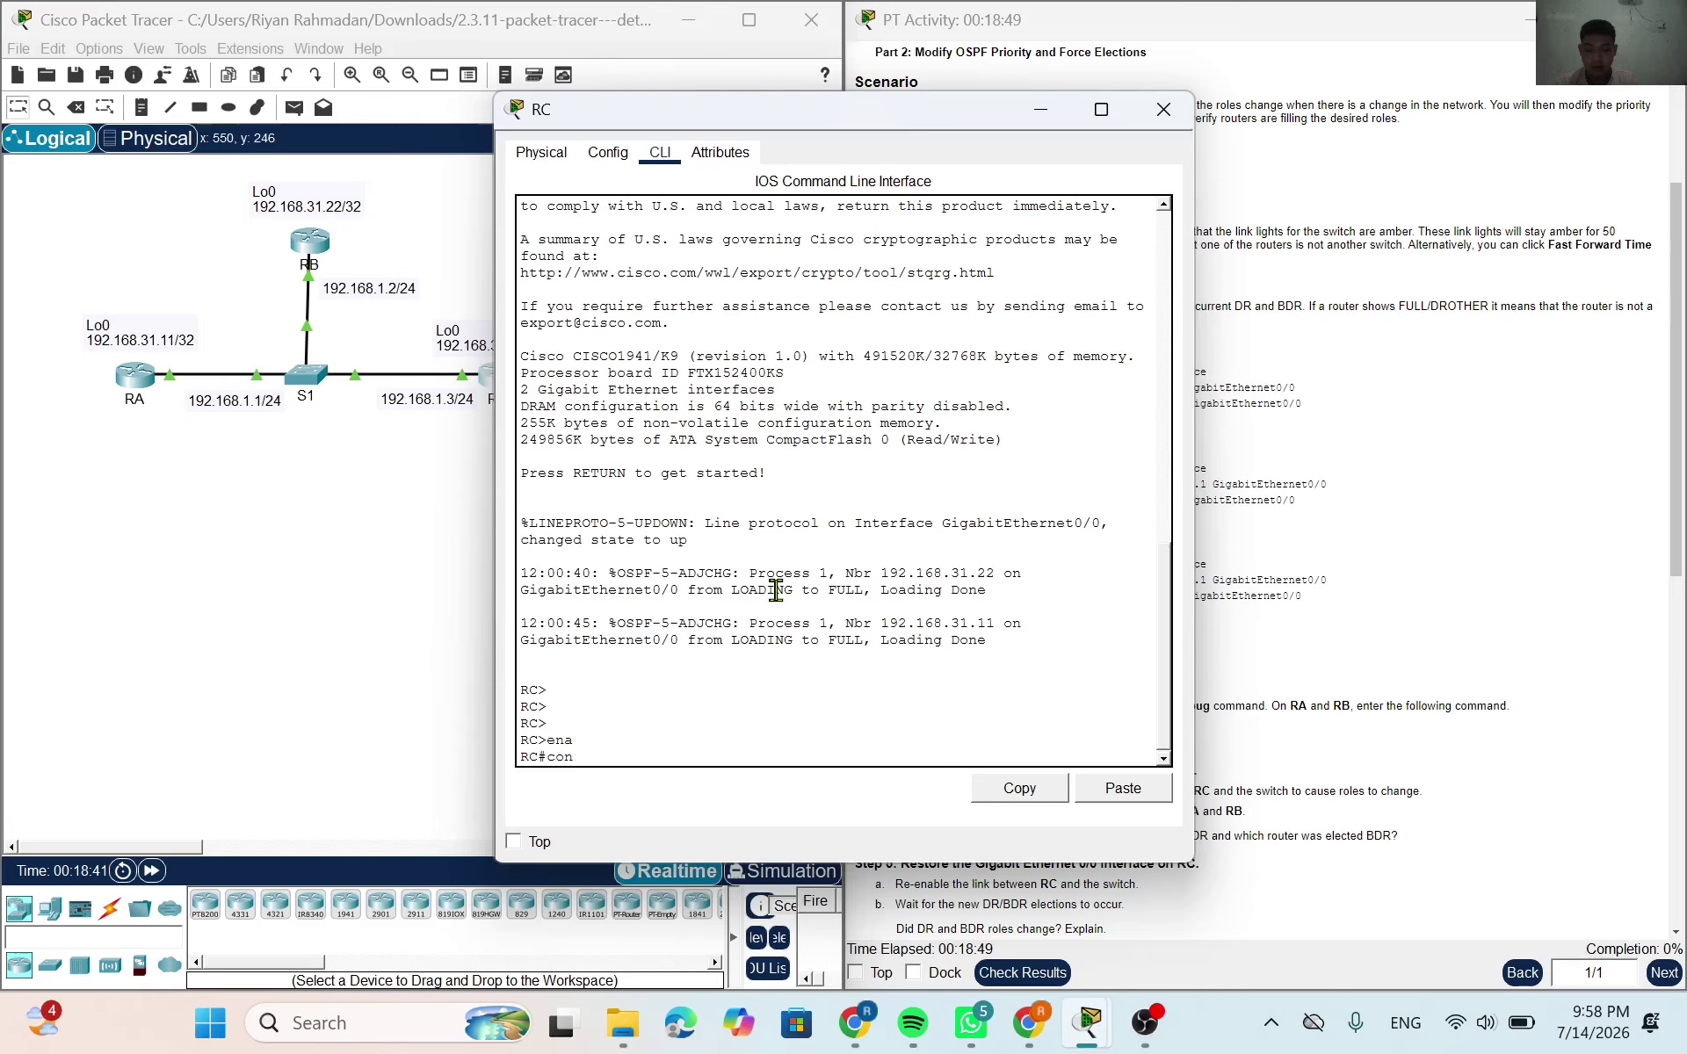
key("Return")
key("Return")
key("Return")
Disable RC's interface g0/0 with the shutdown command and put its window away
type("interf")
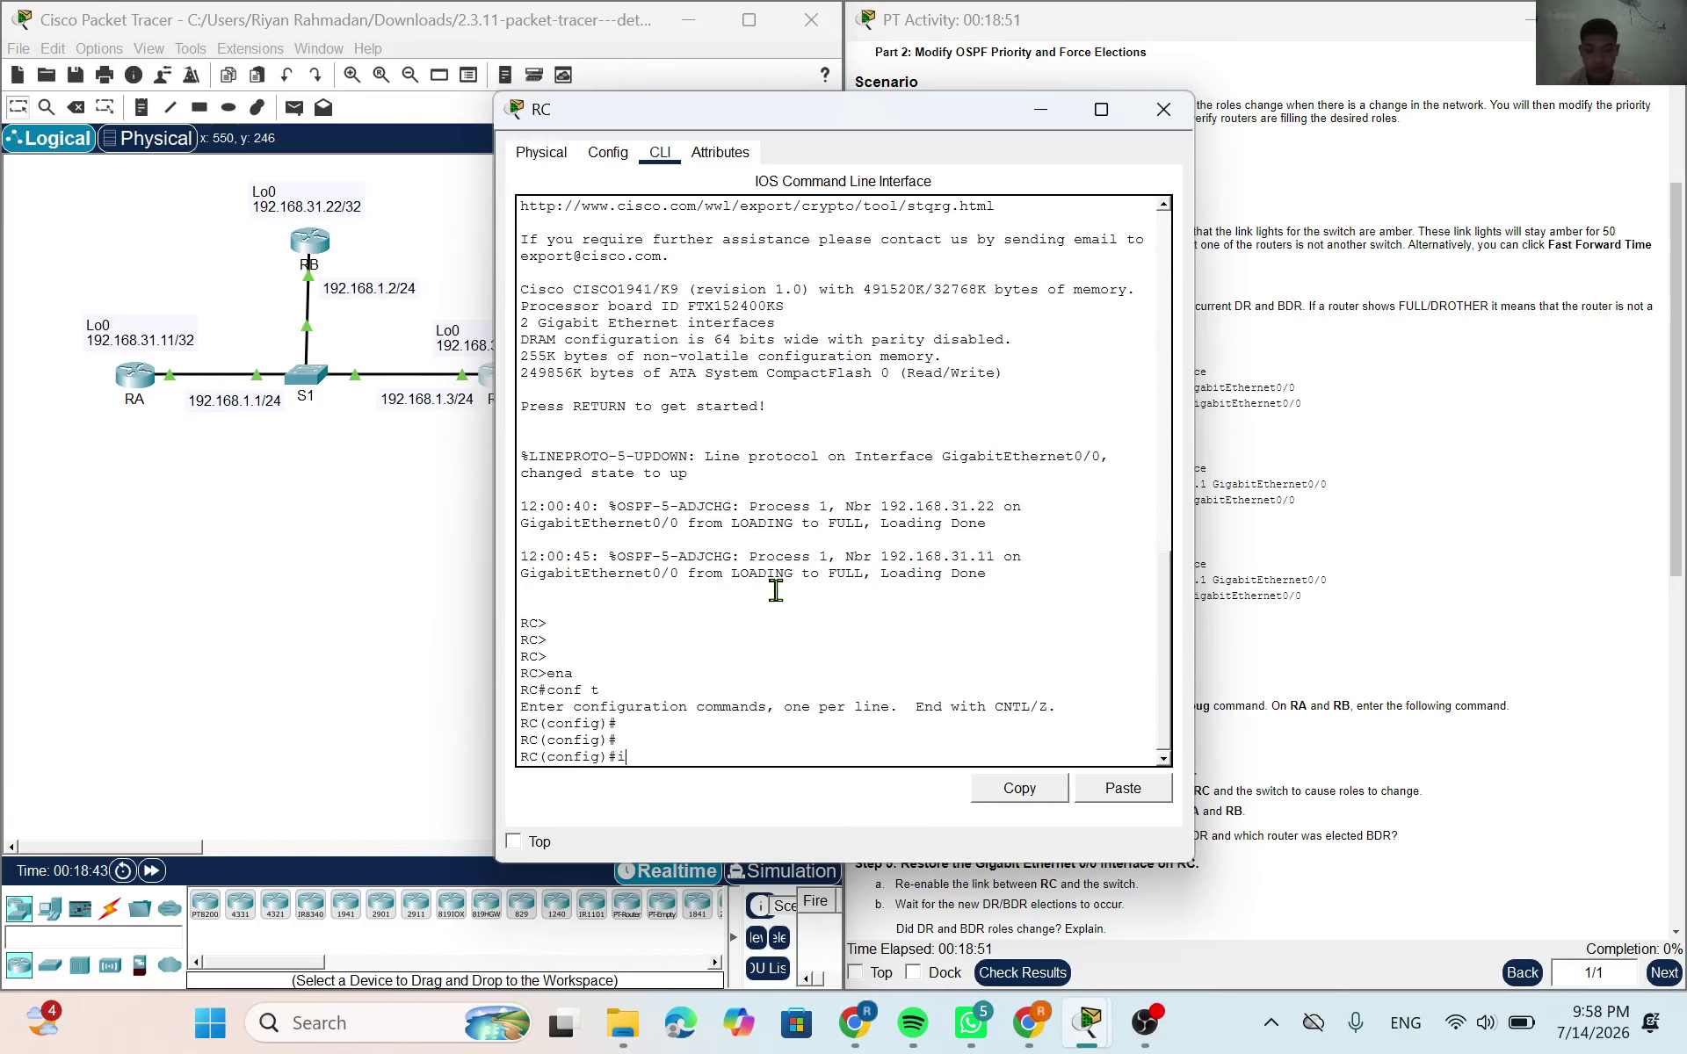
key("Tab")
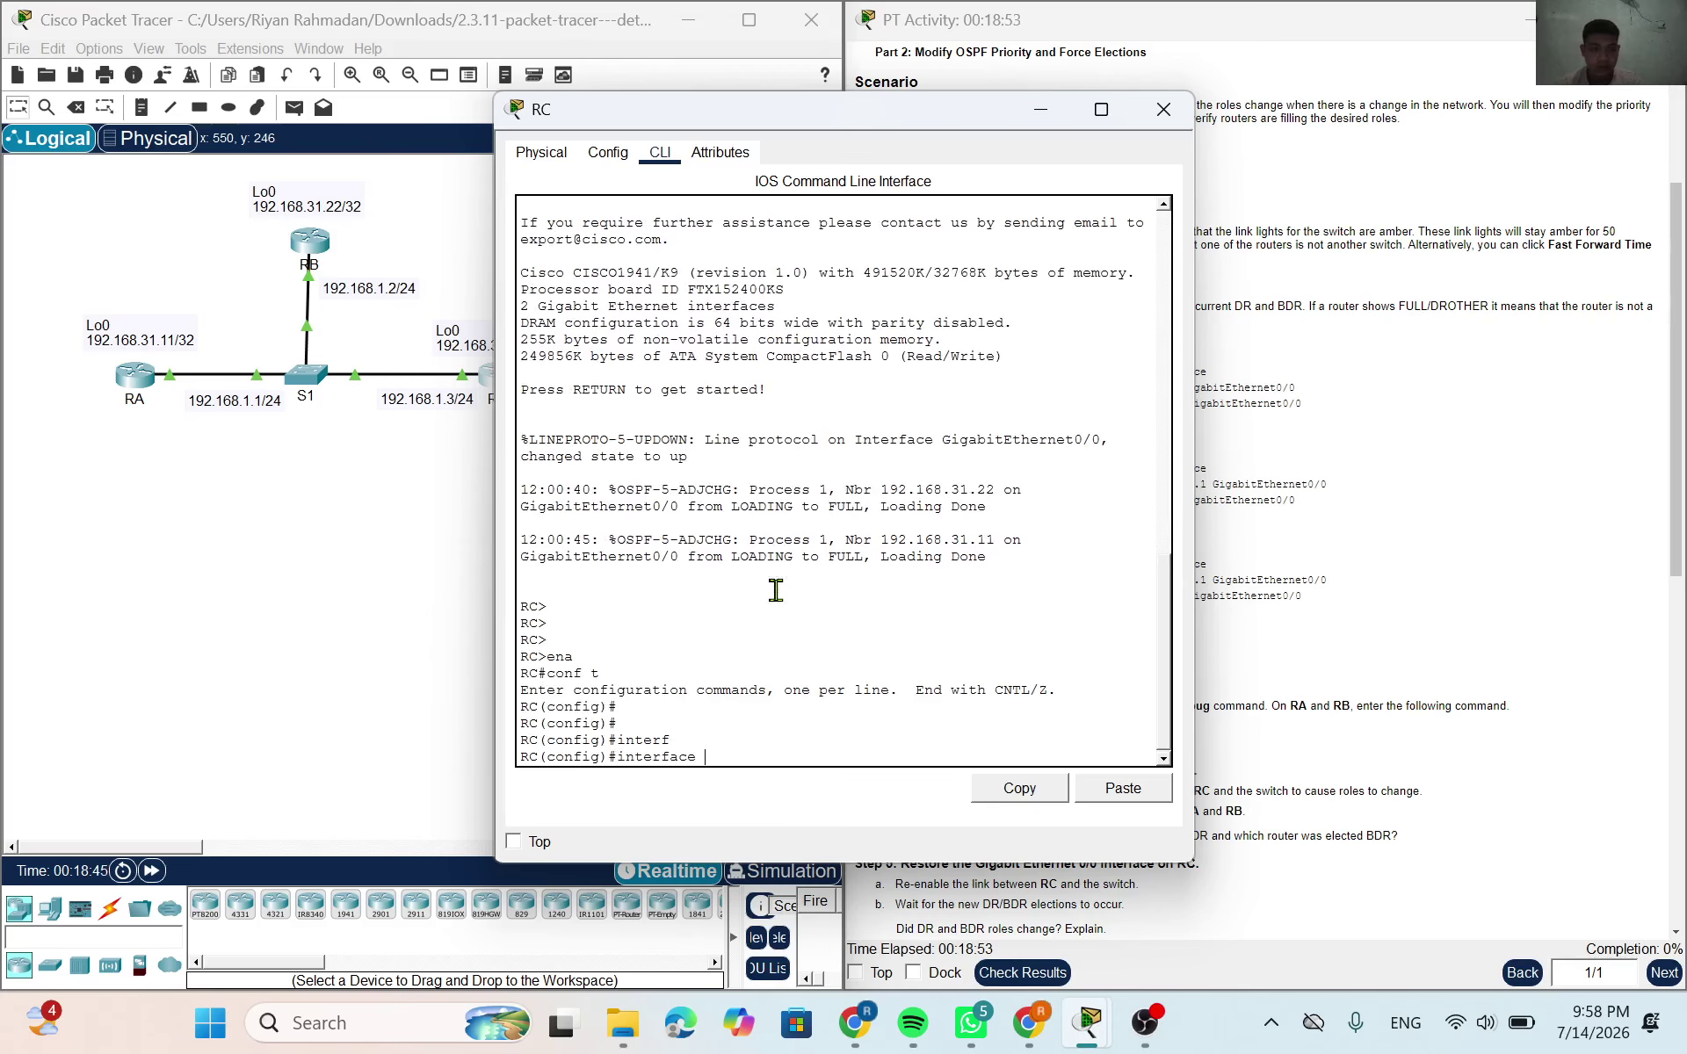
type("g0/0")
key("Return")
key("Return")
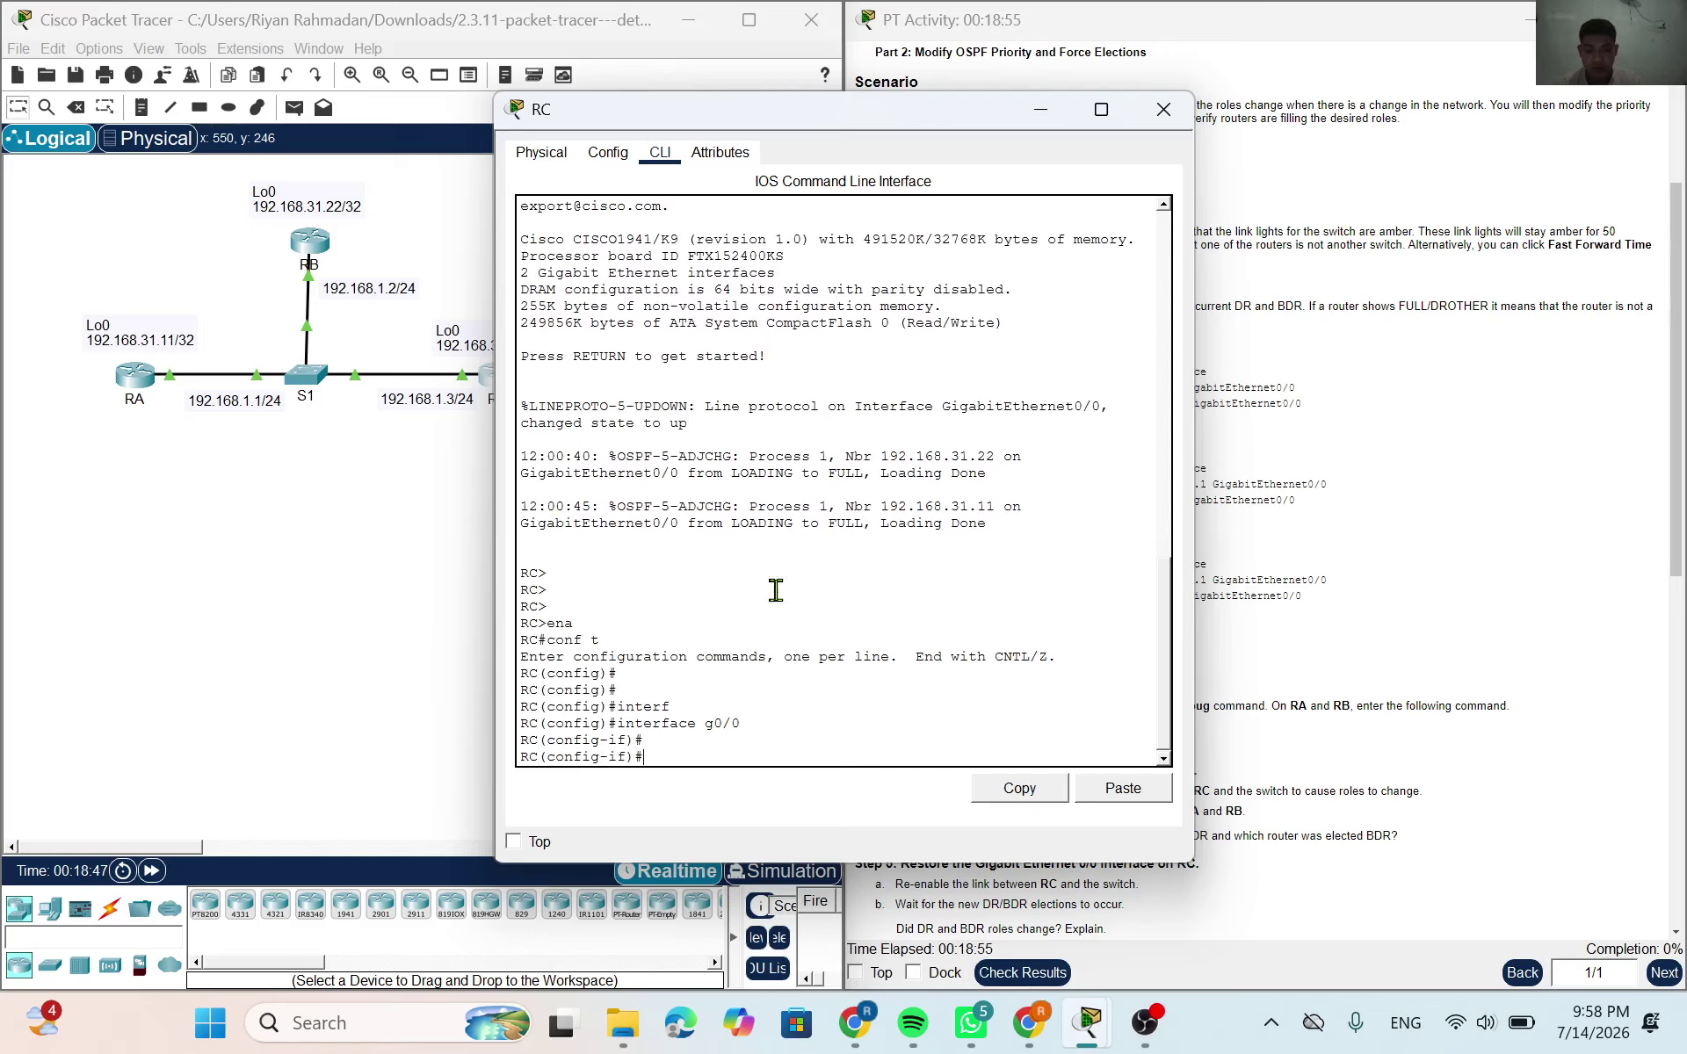
type("shu")
key("Tab")
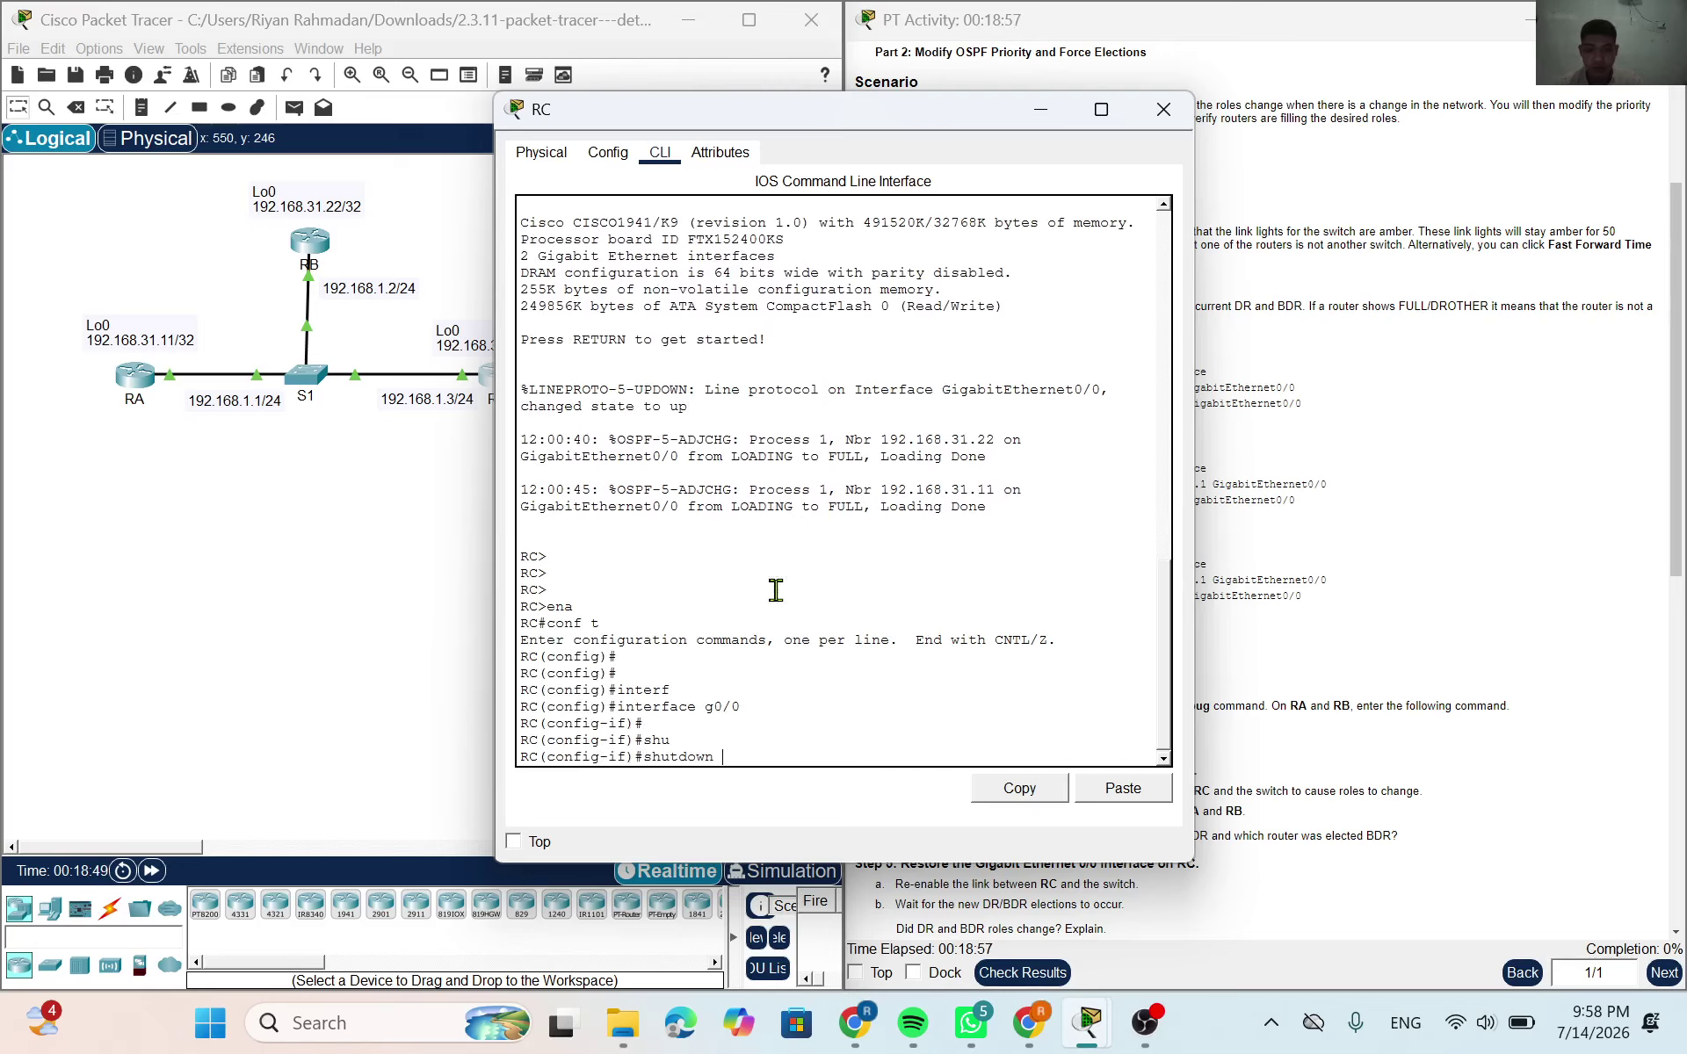
key("Return")
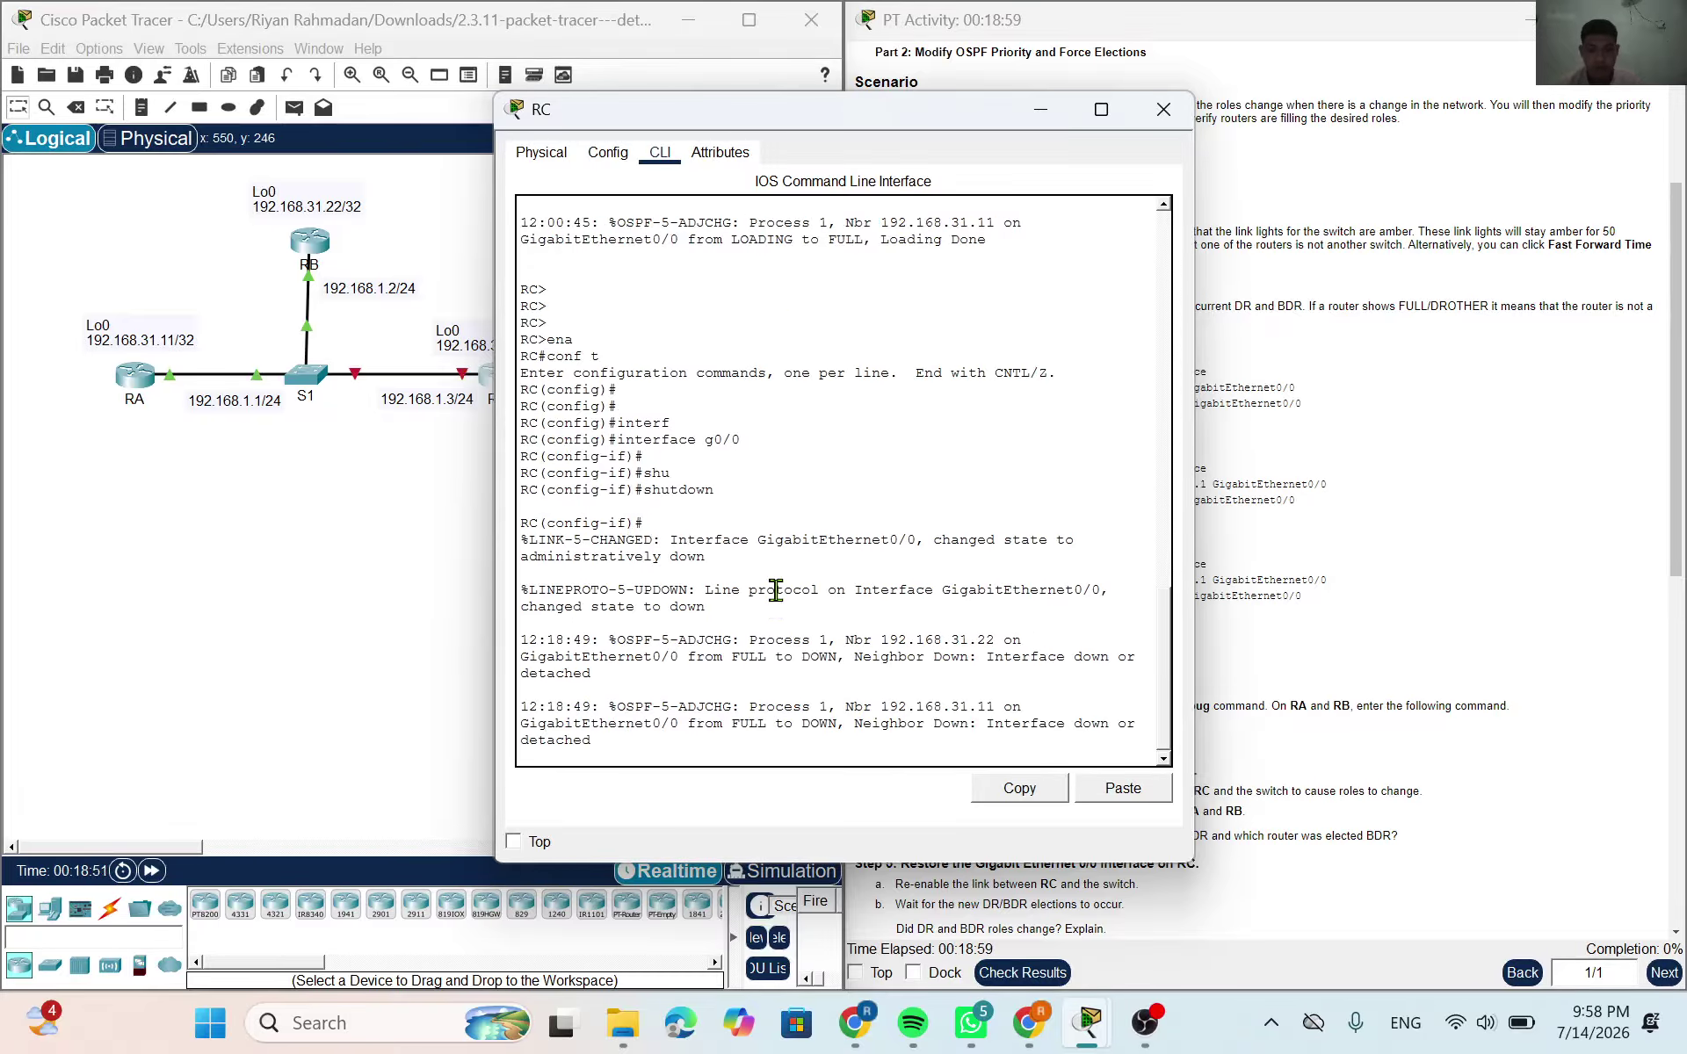
key("Return")
key("Return")
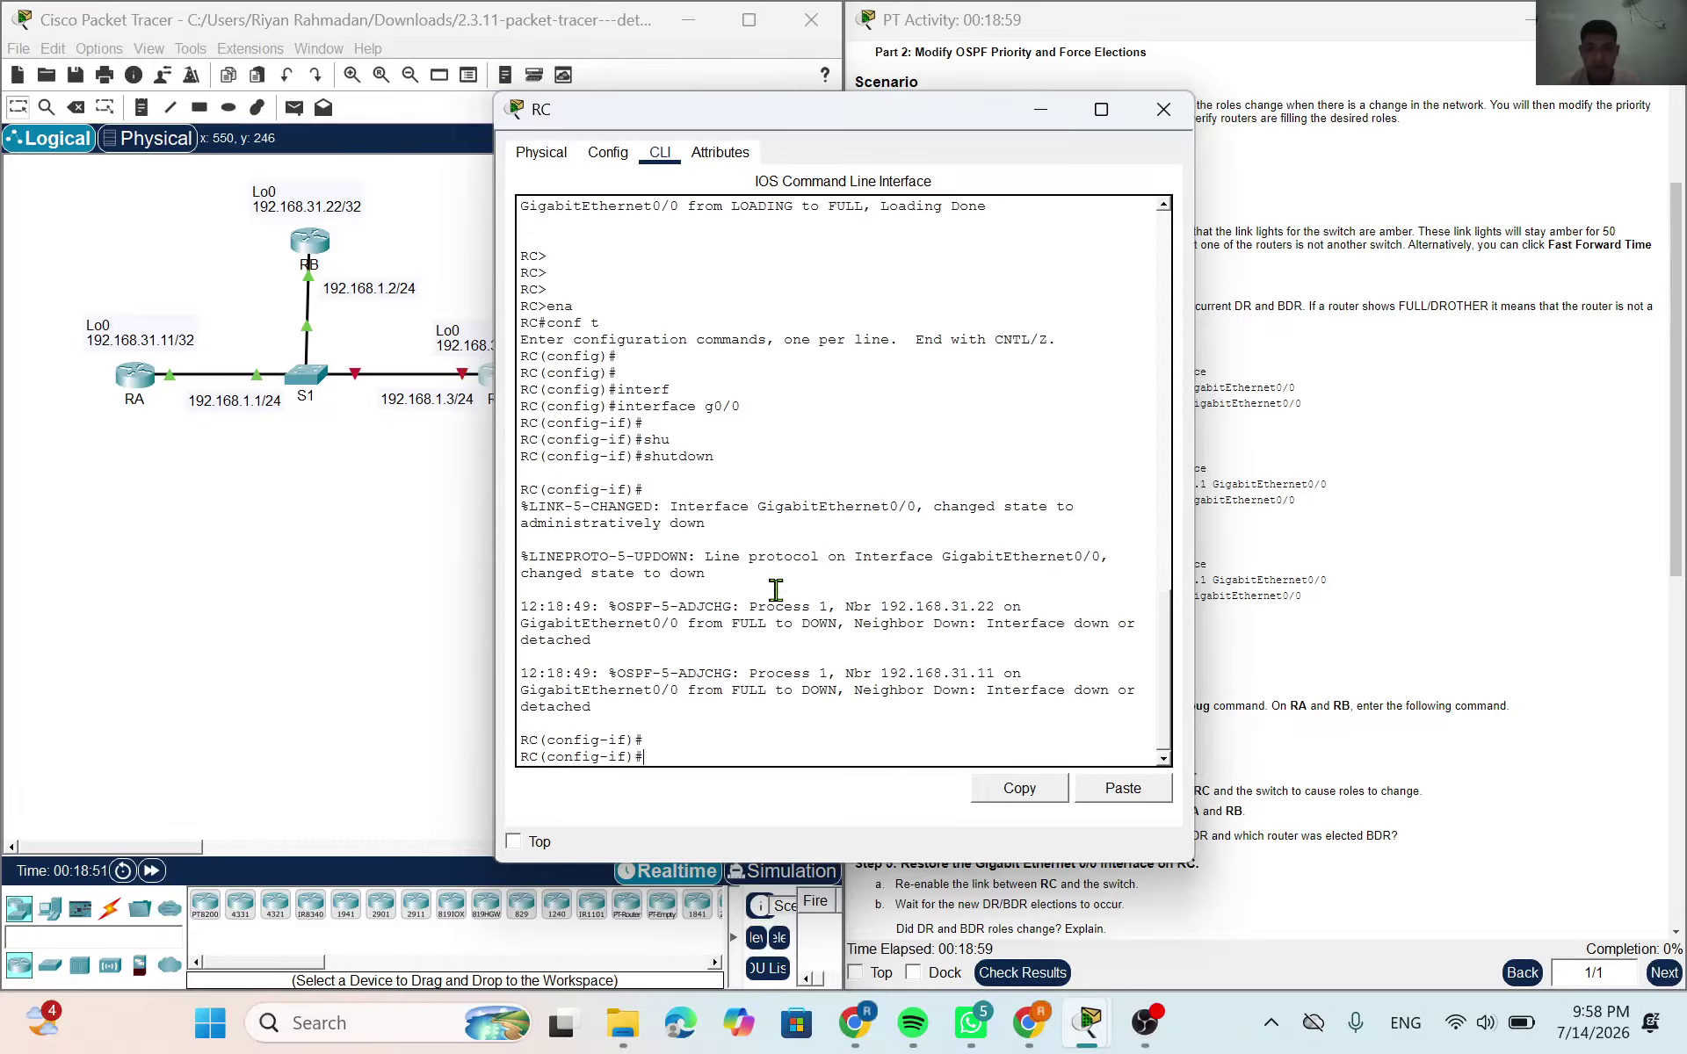
left_click(1040, 112)
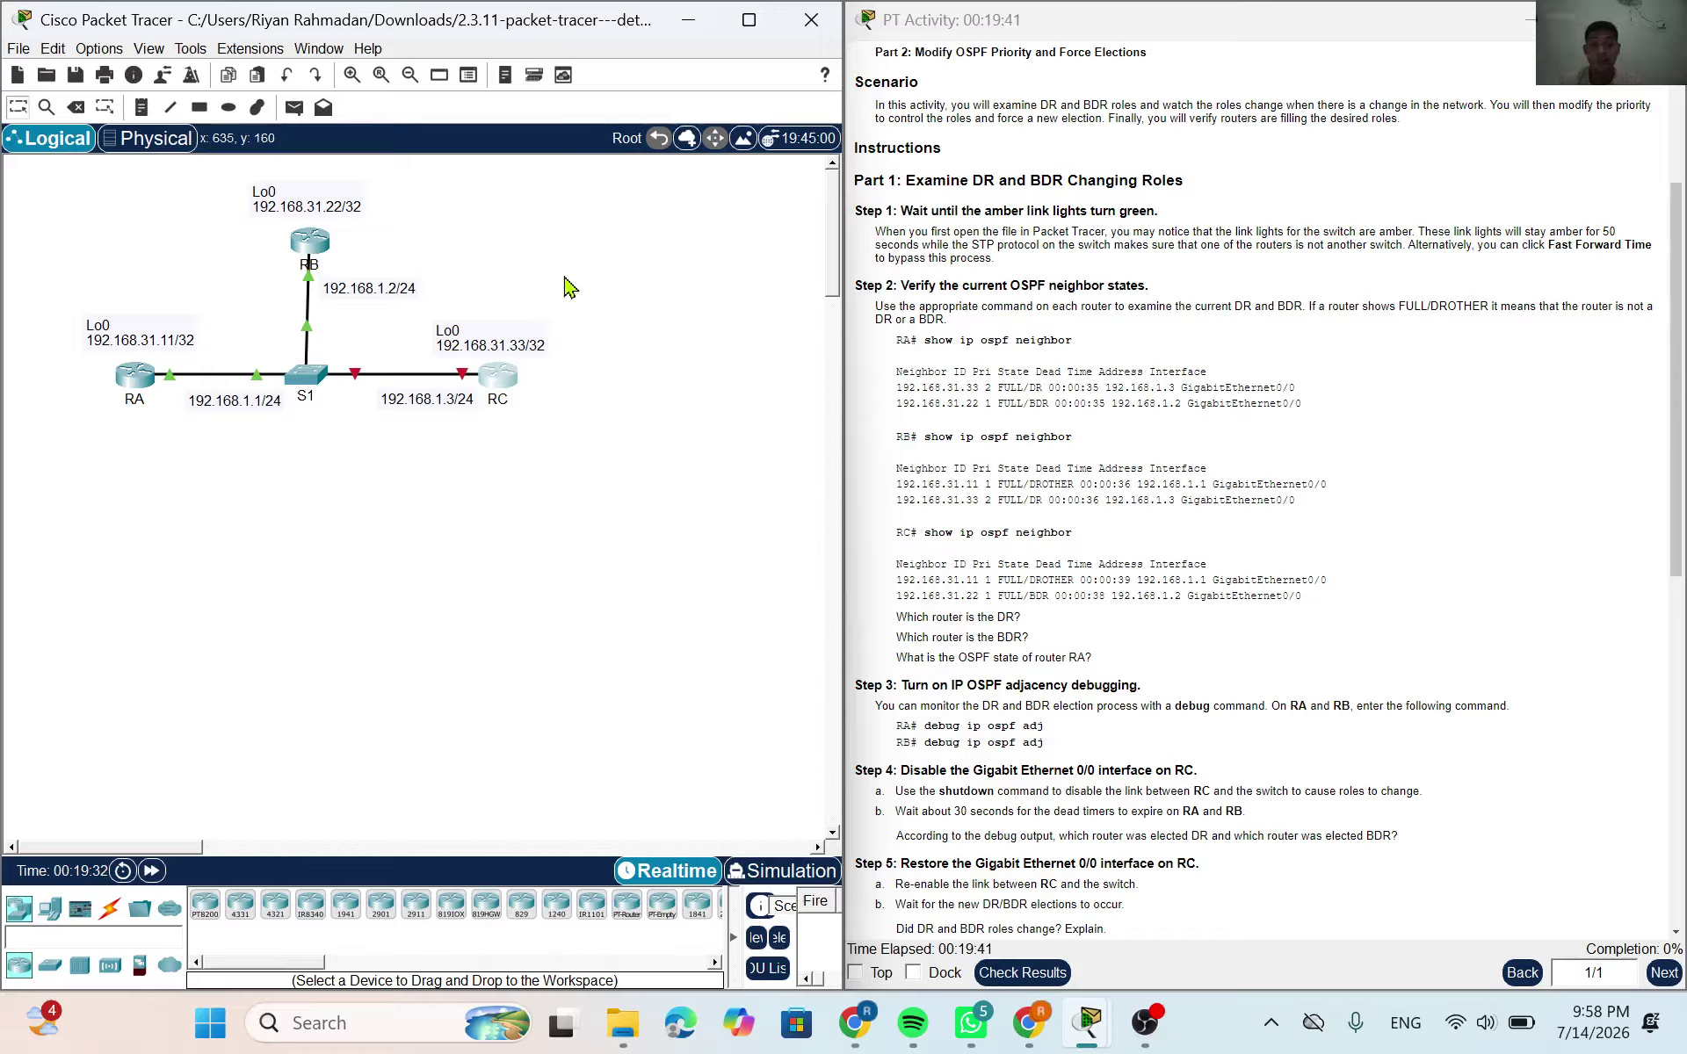
Reopen RC's command line and re-enable interface g0/0 with the no shutdown command
scroll(555, 497, "down", 1)
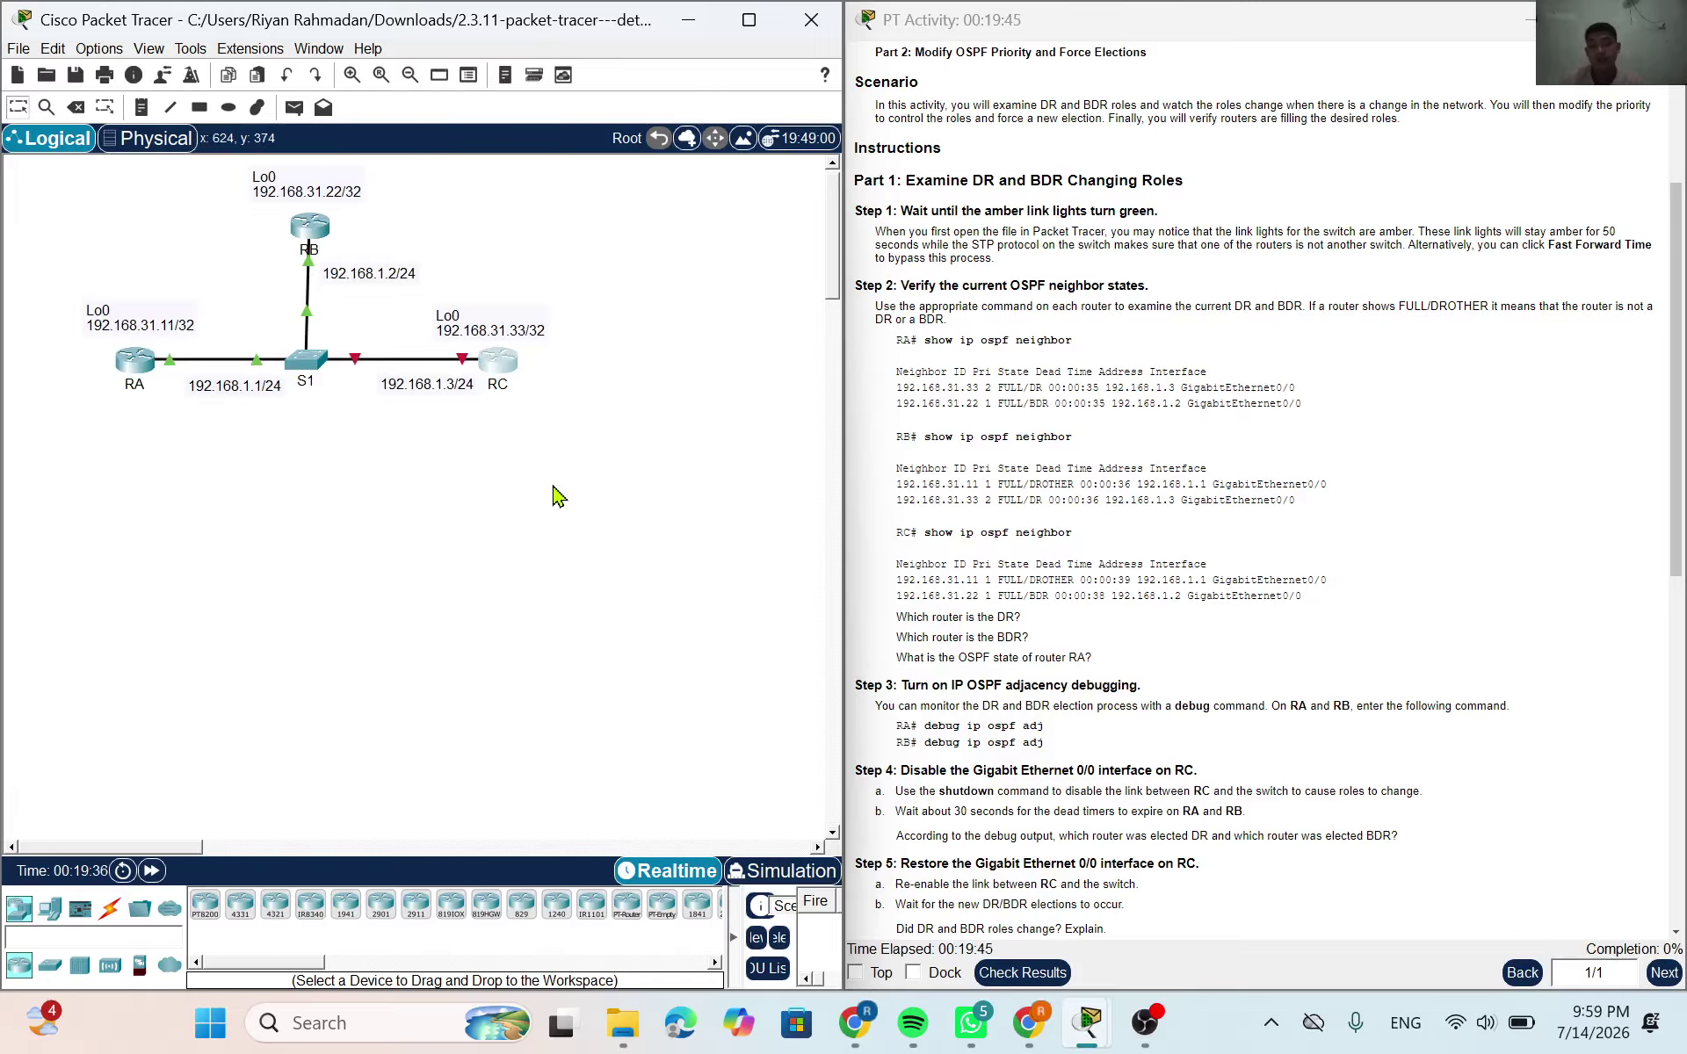
left_click(496, 376)
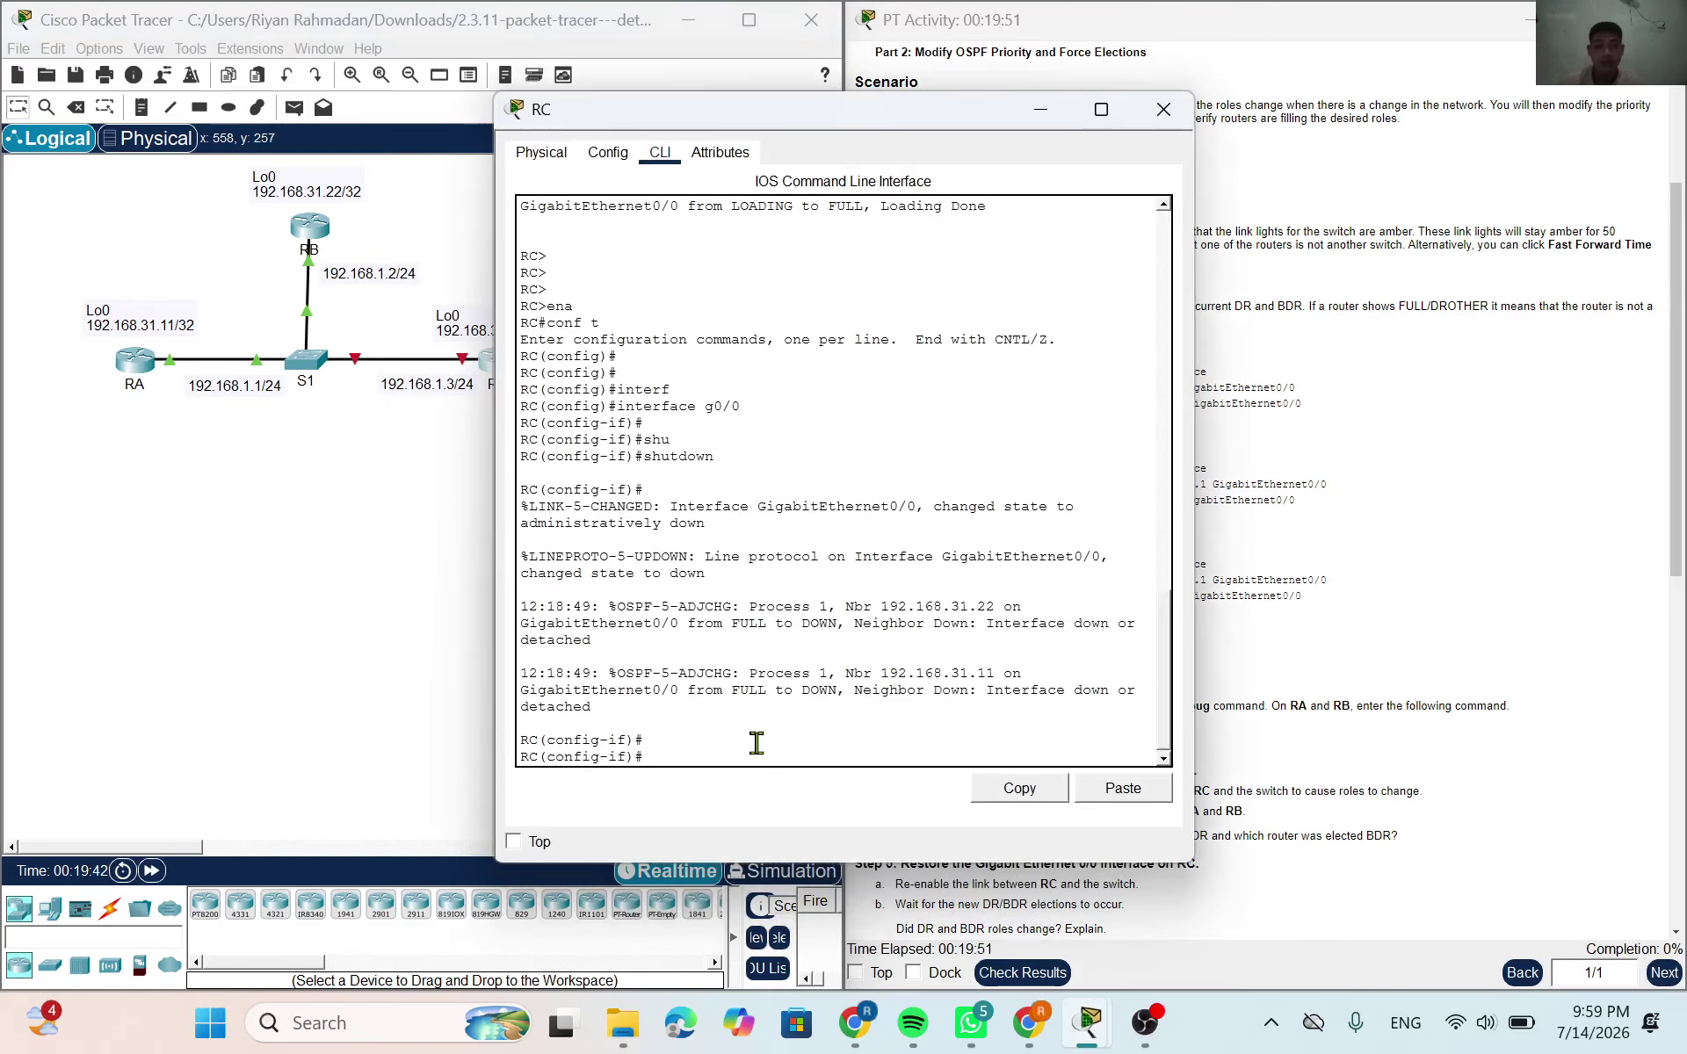
type("i")
key("BackSpace")
key("BackSpace")
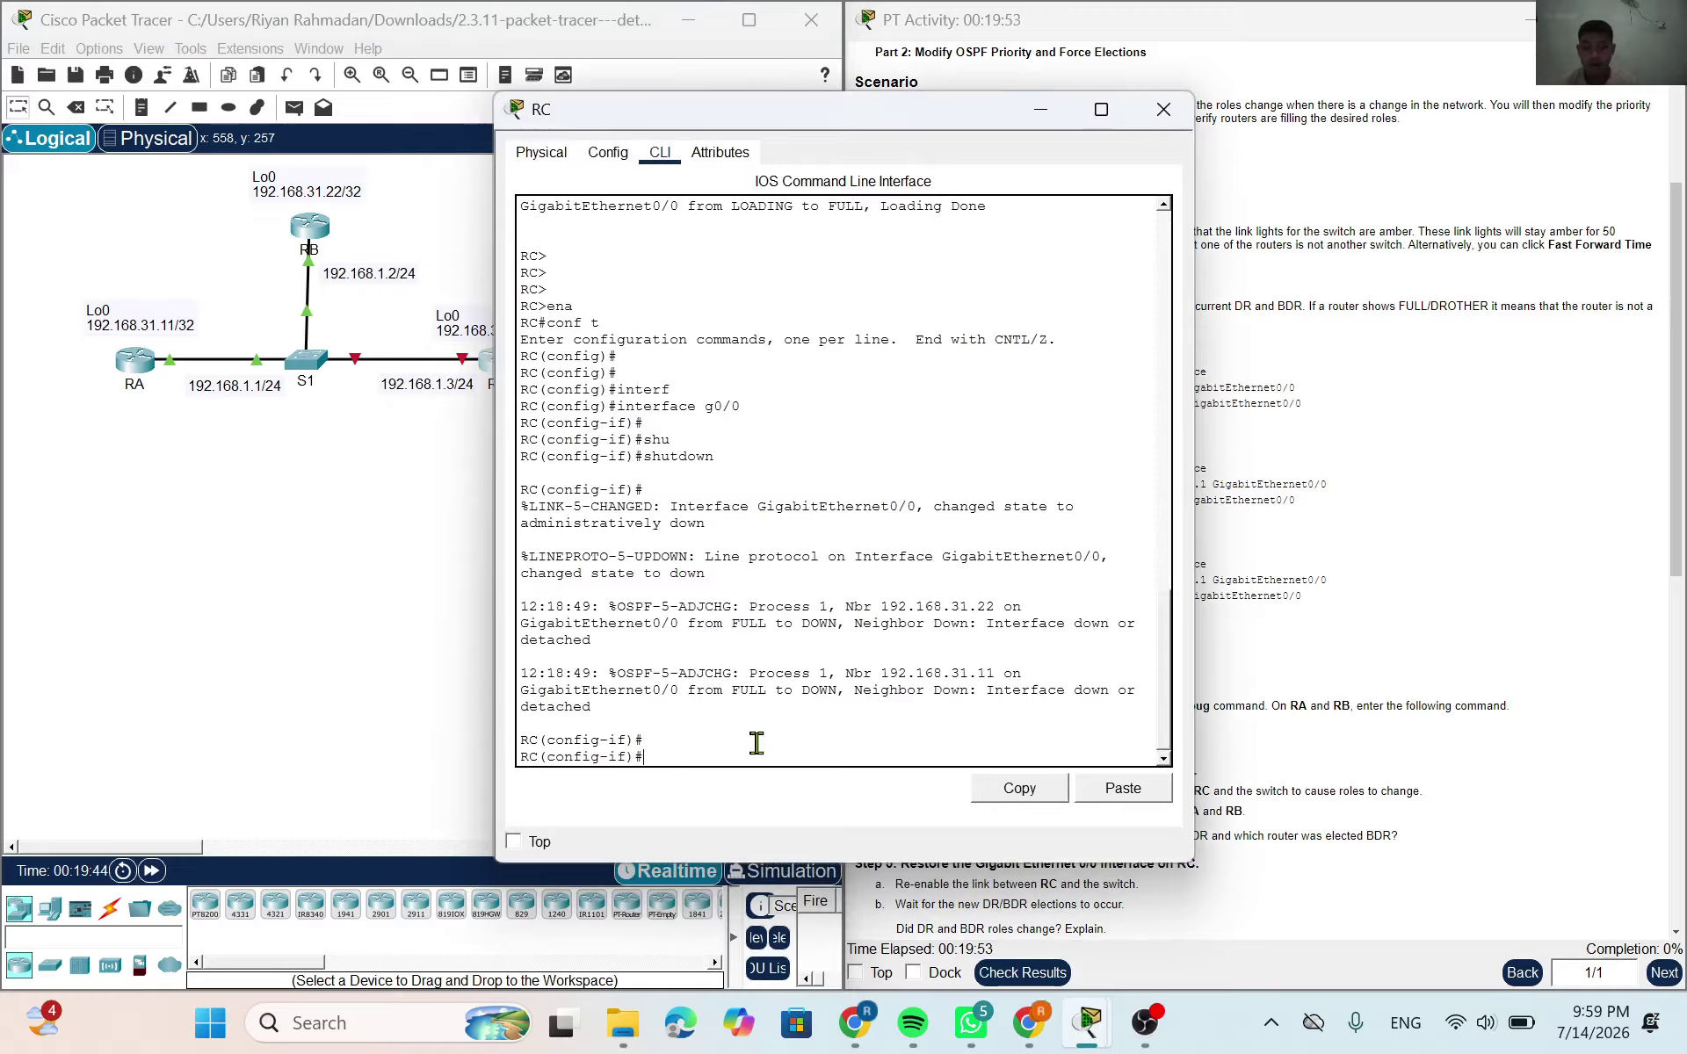
type("no shut")
key("Tab")
key("Return")
key("Return")
key("Return")
key("Return")
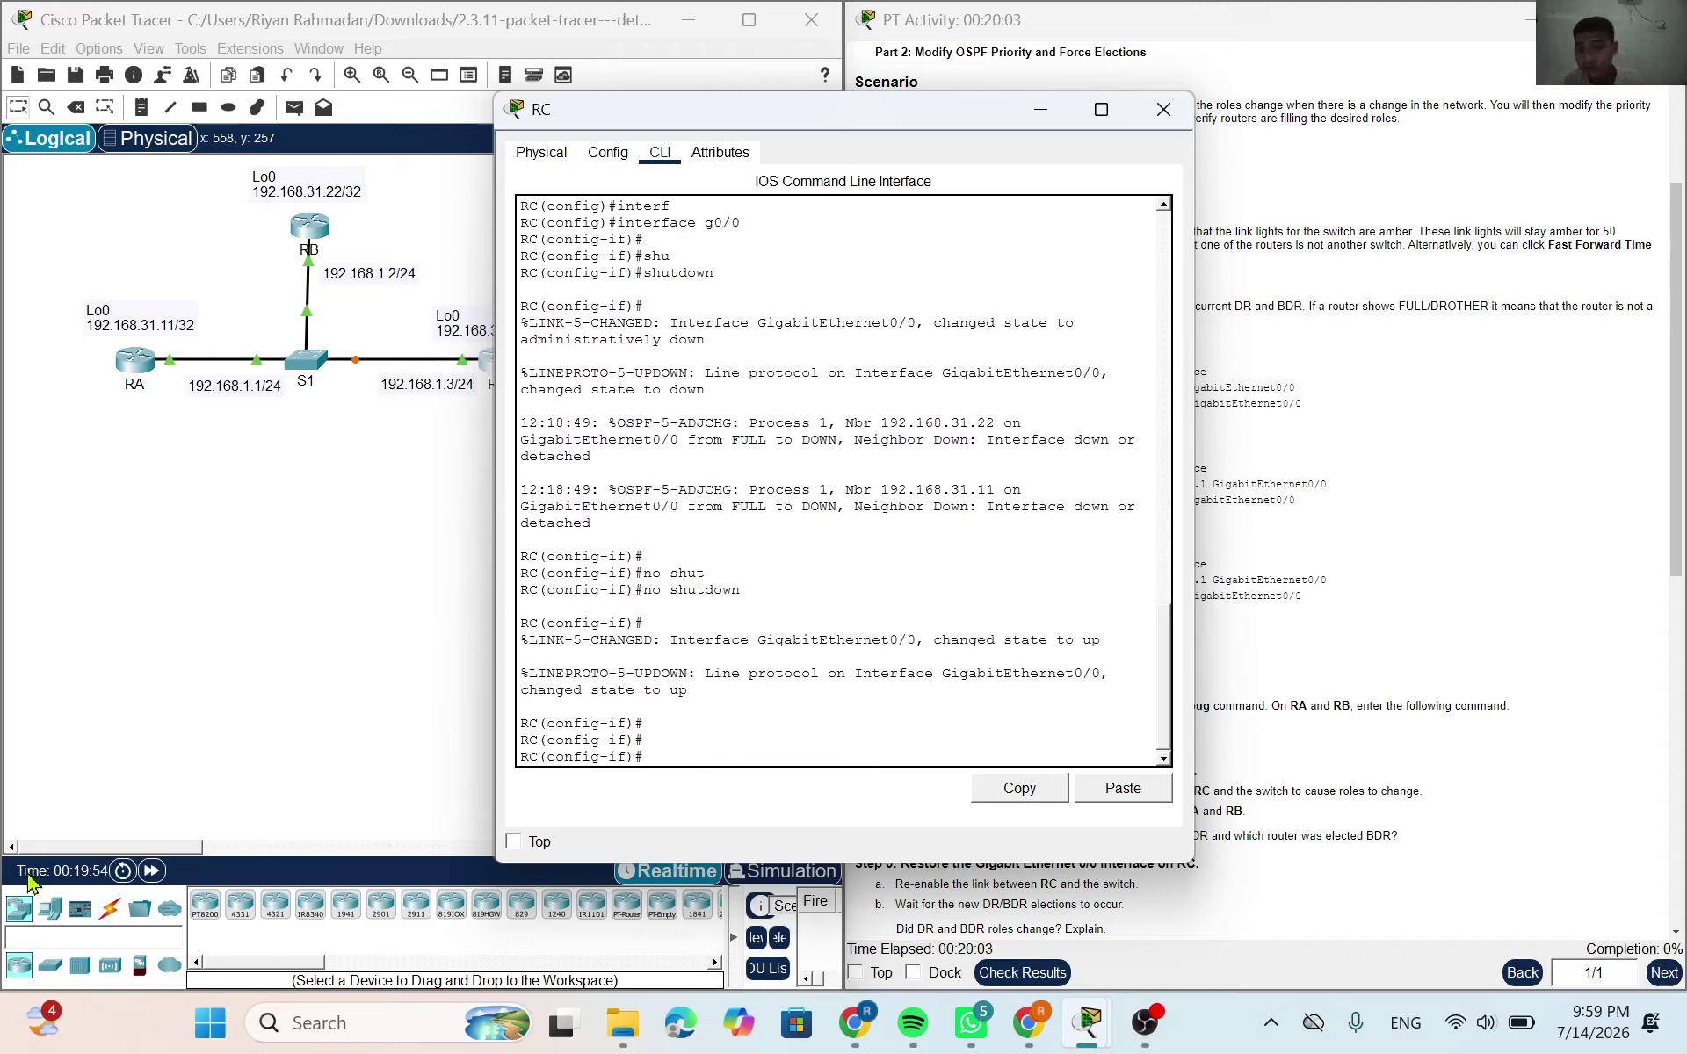
Fast-forward the network time, review the OSPF adjacency messages in RC's console and put its window away
left_click(152, 872)
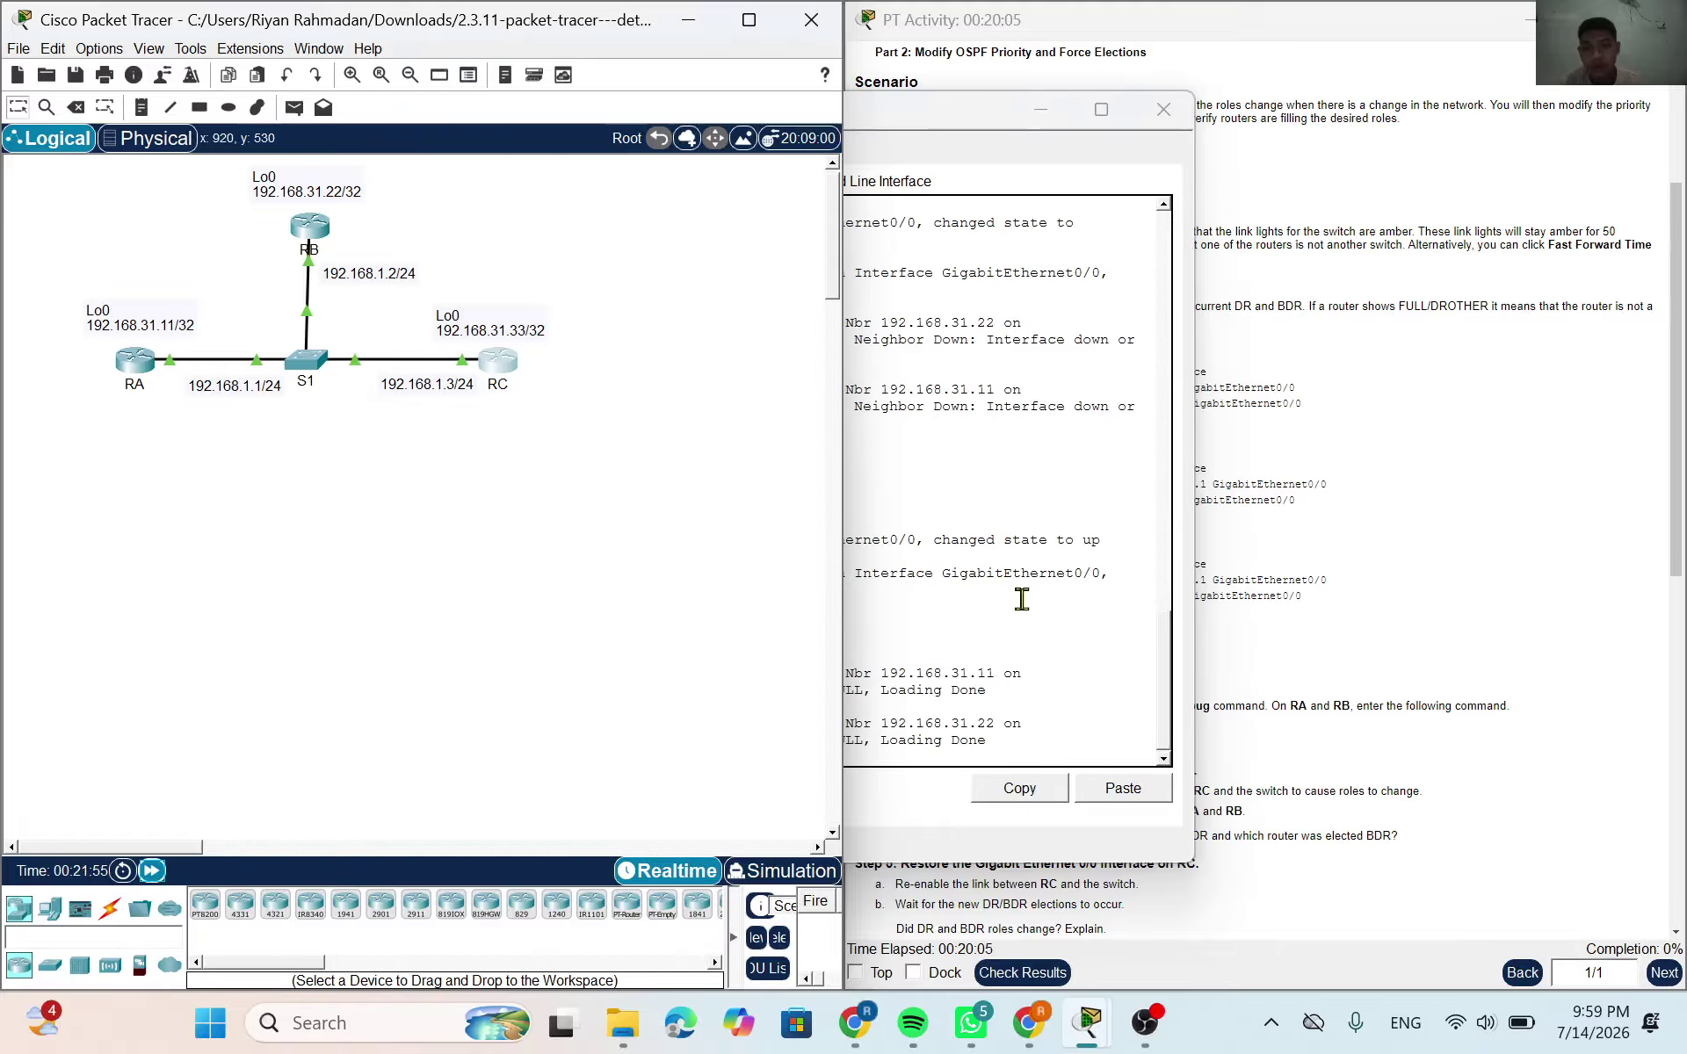
left_click(1022, 661)
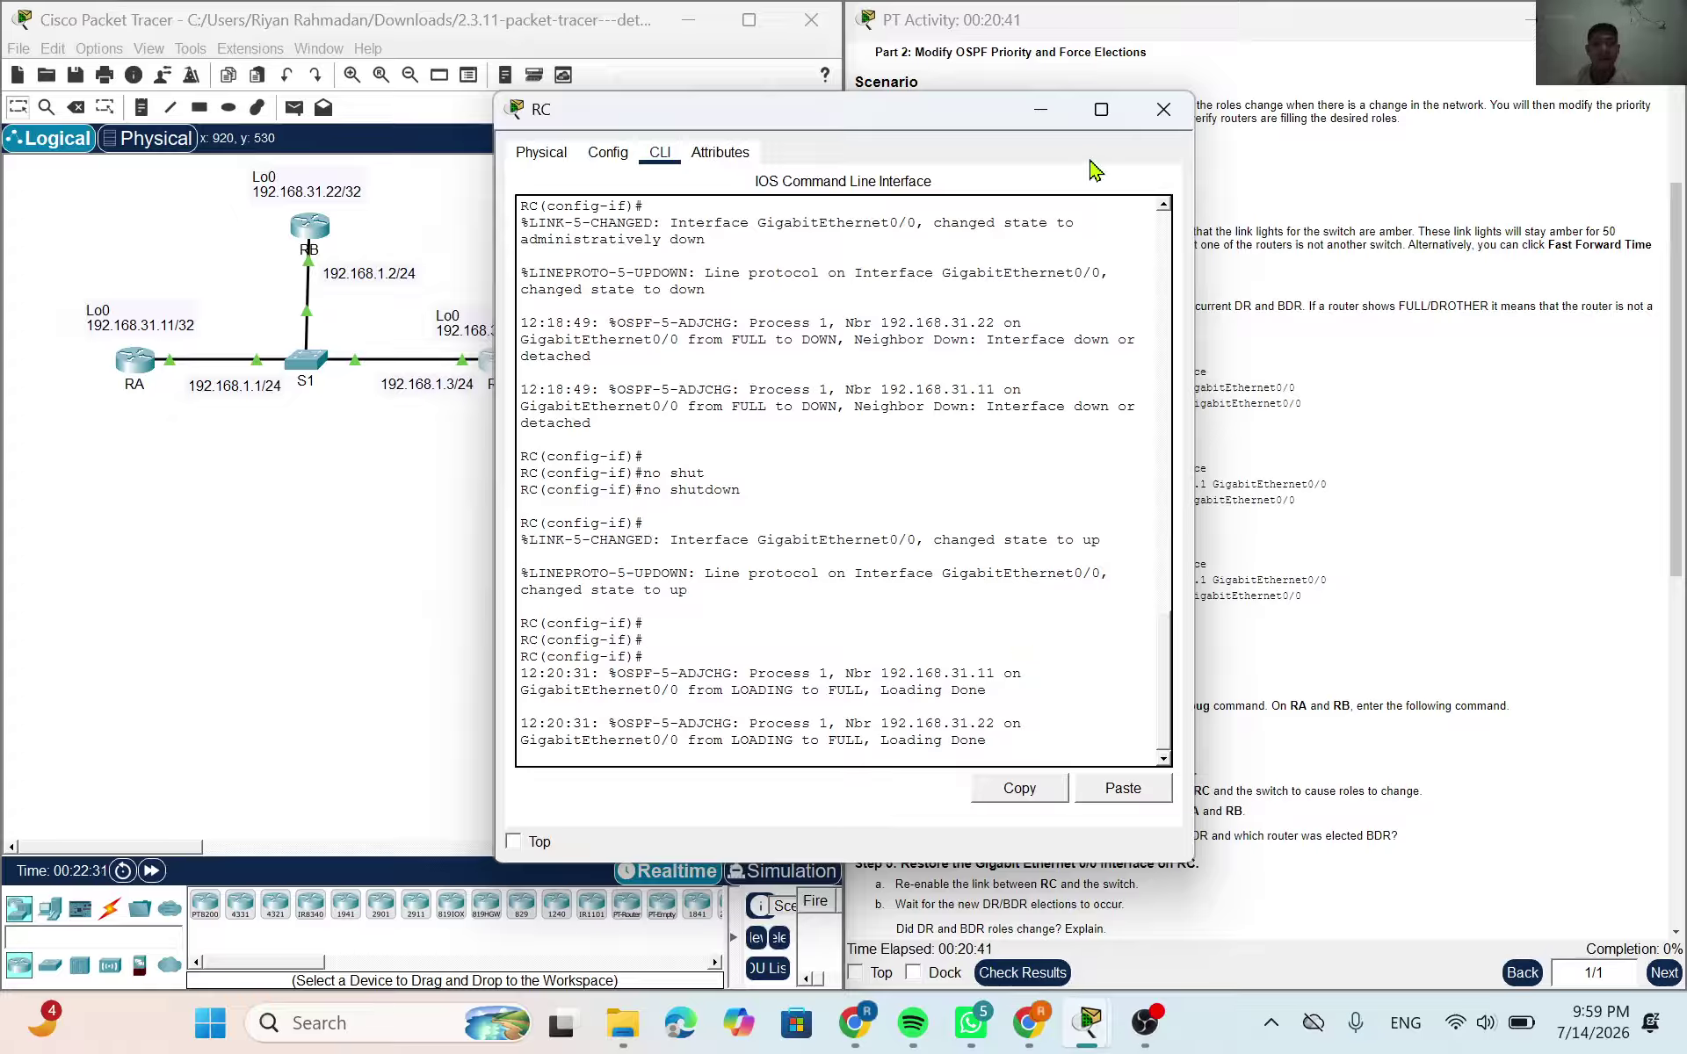
left_click(1048, 111)
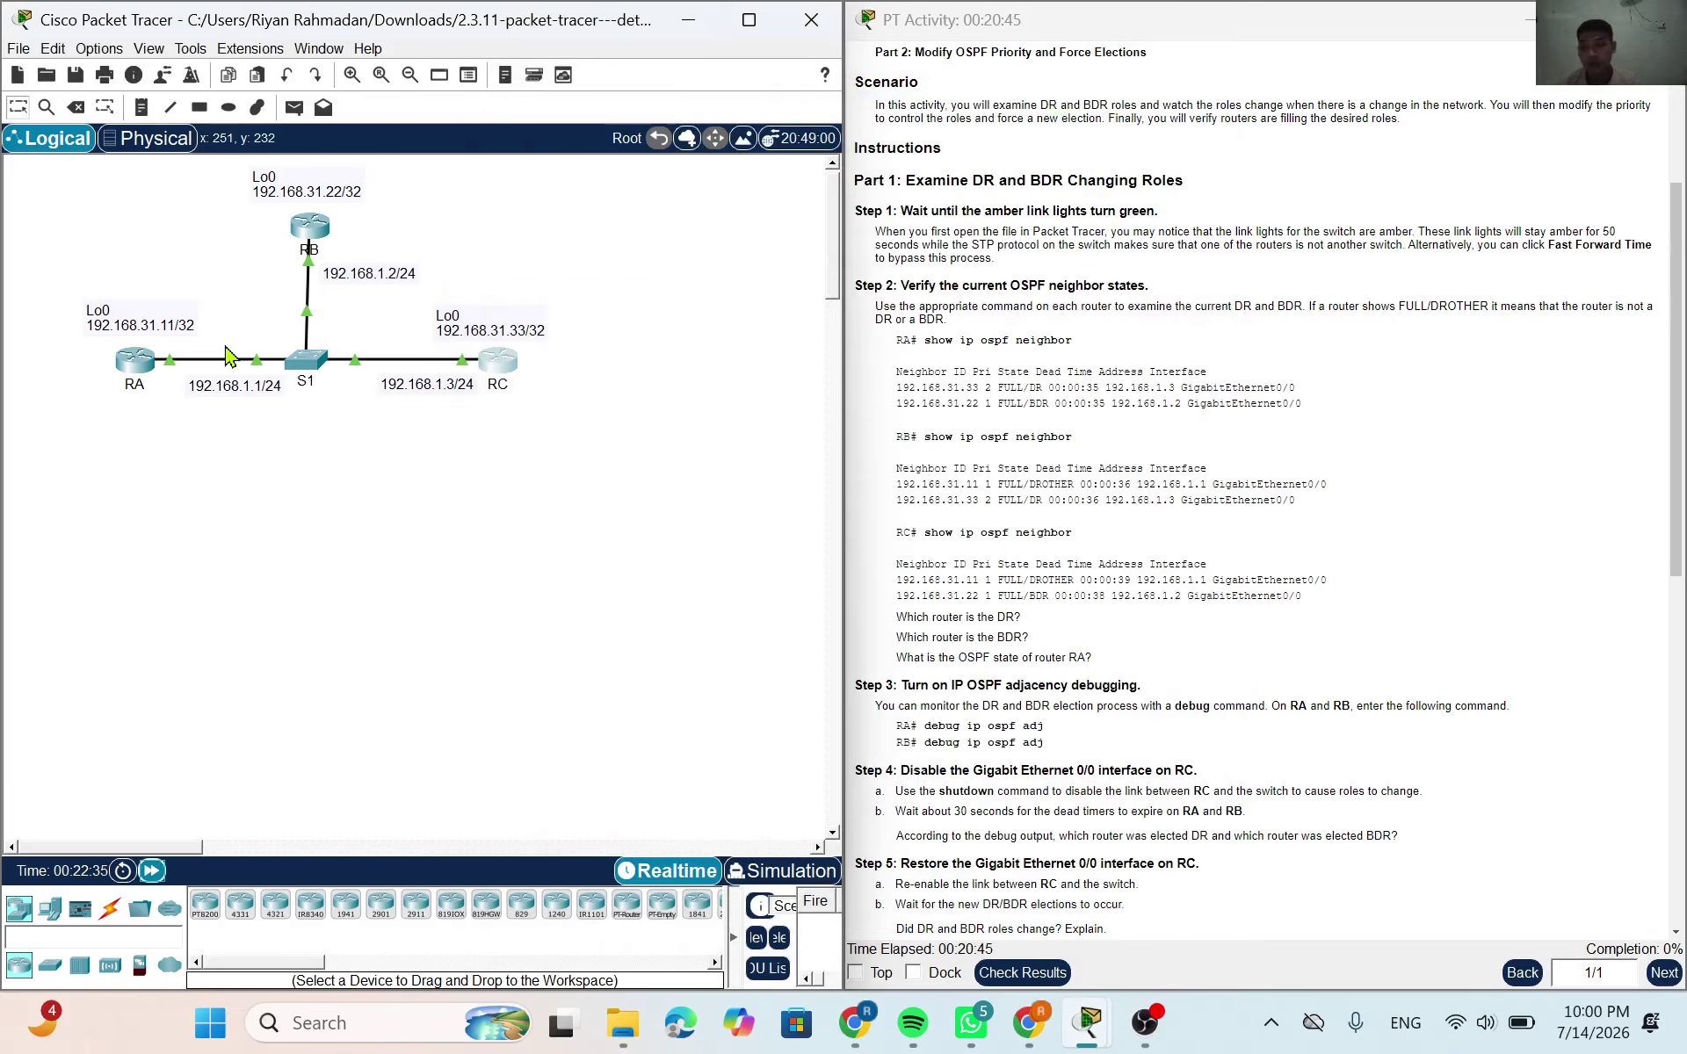
Open router RA's command line and enter global configuration mode
left_click(136, 360)
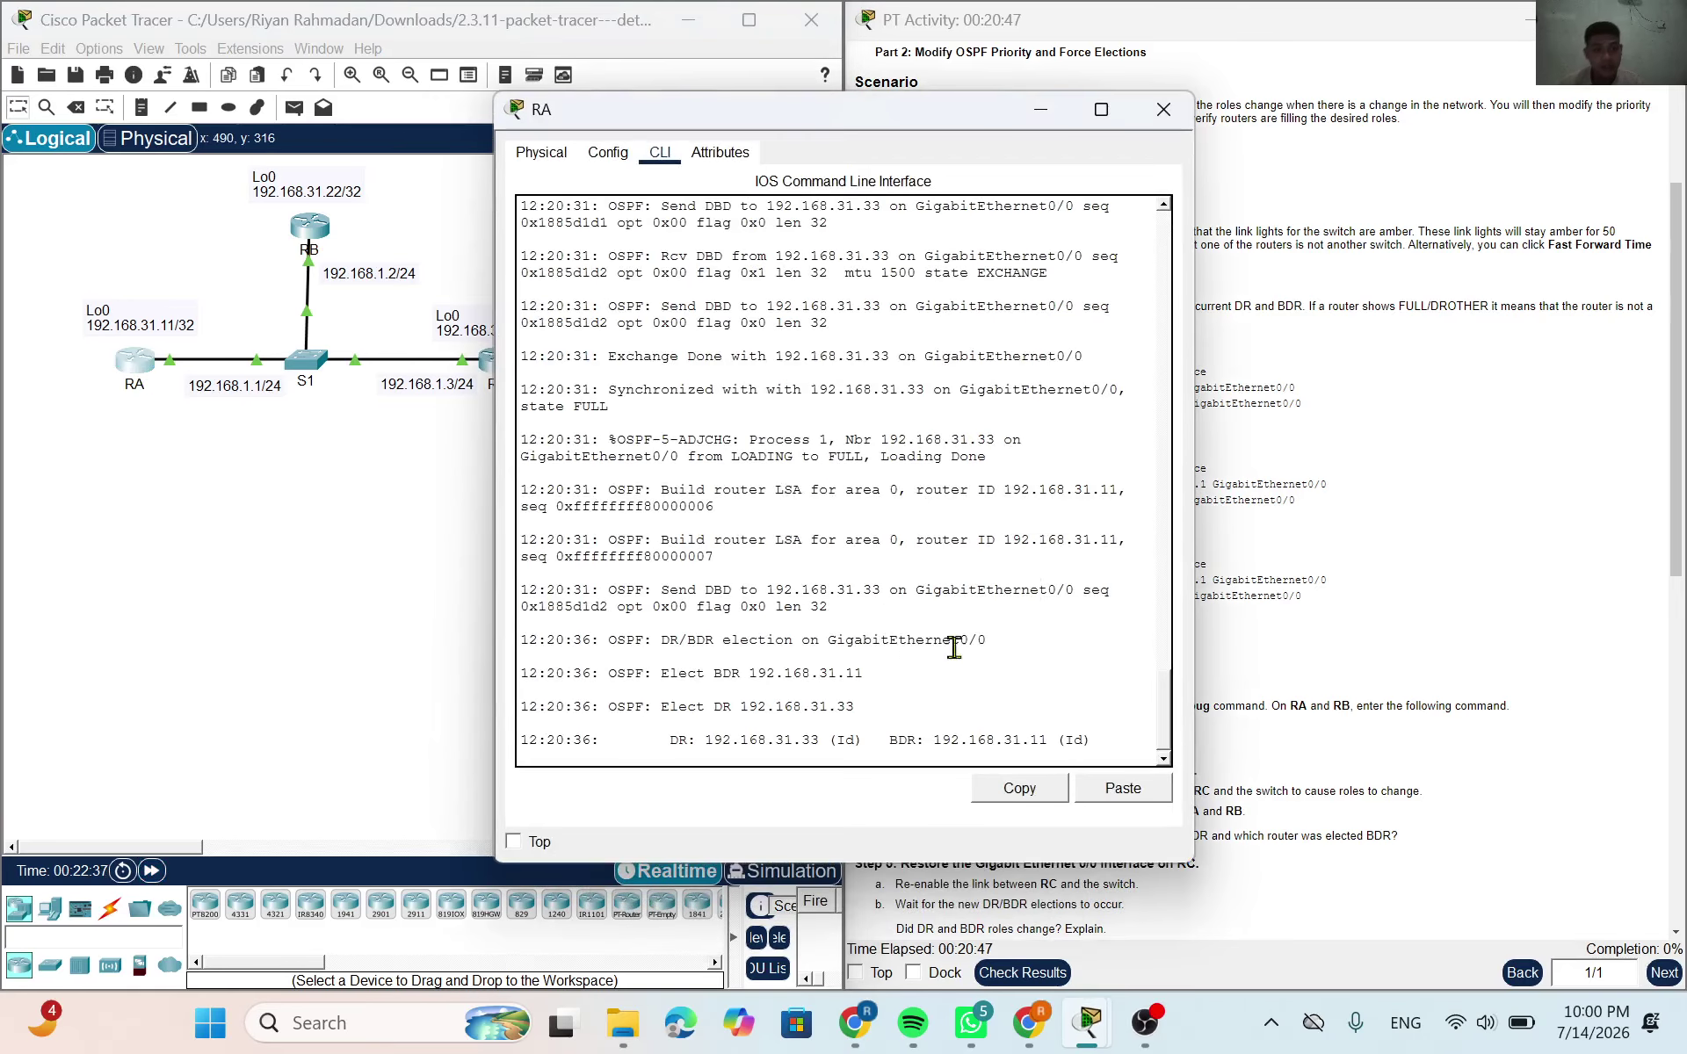
key("Return")
key("Return")
key("Return")
key("Return")
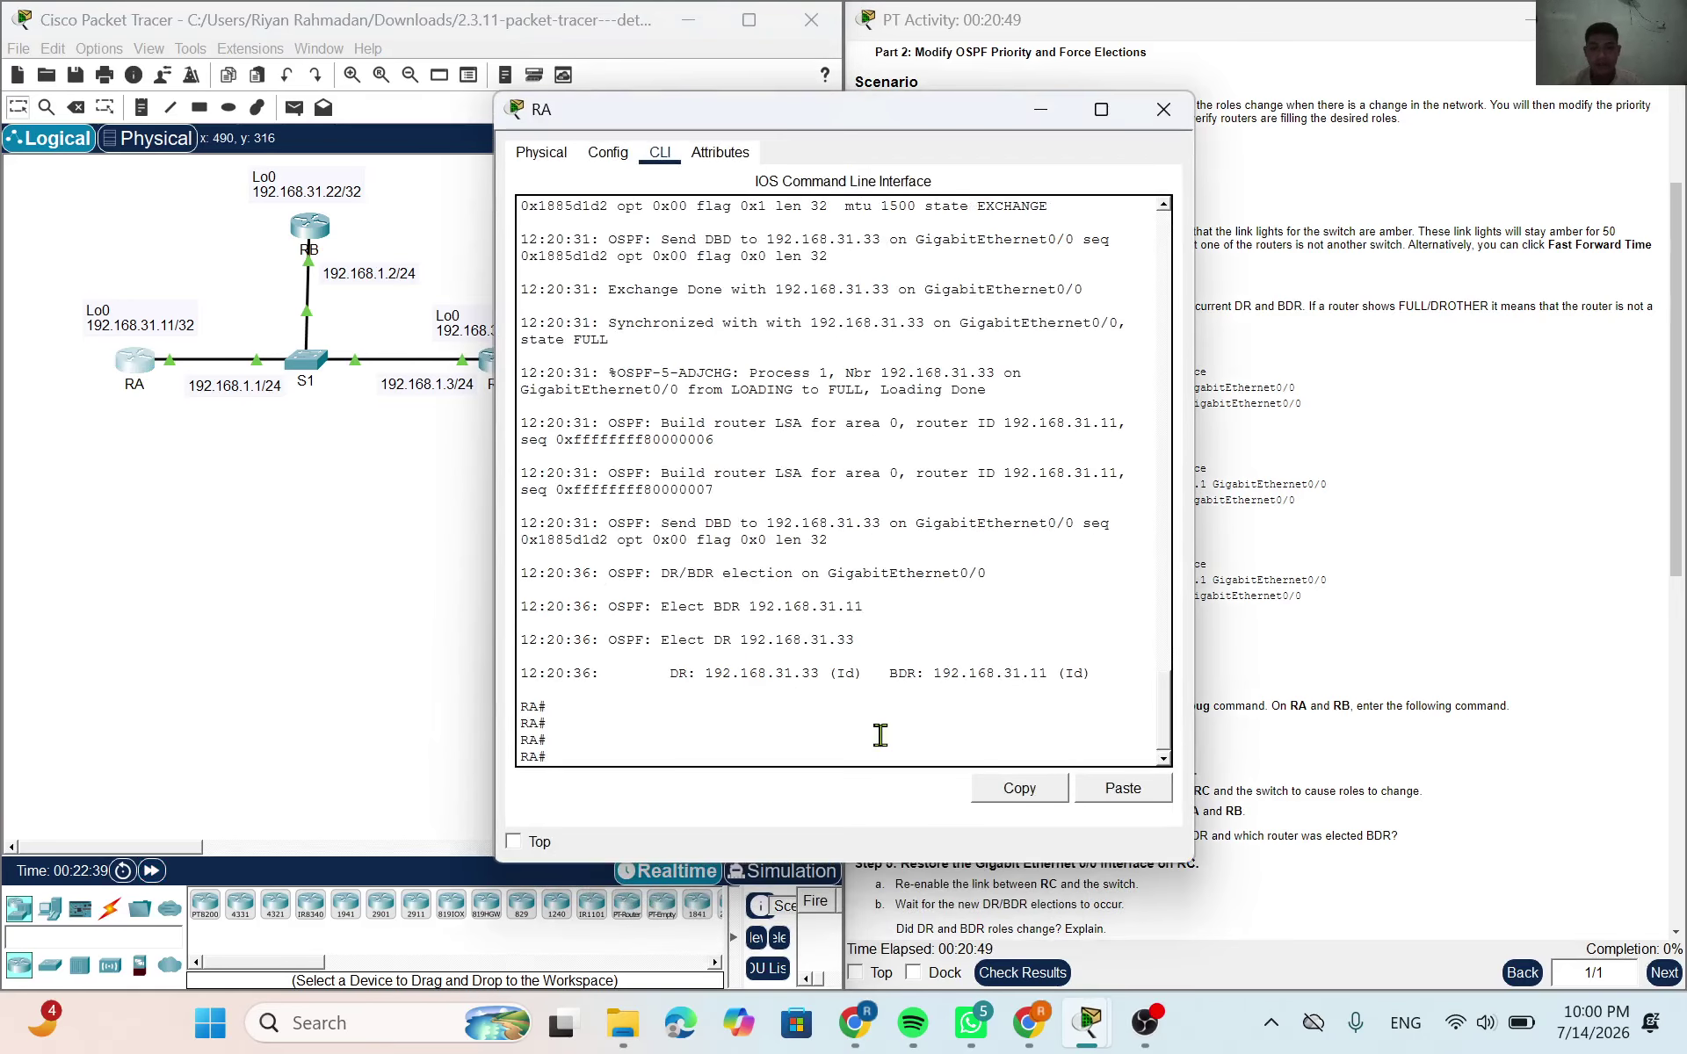
type("en")
key("Return")
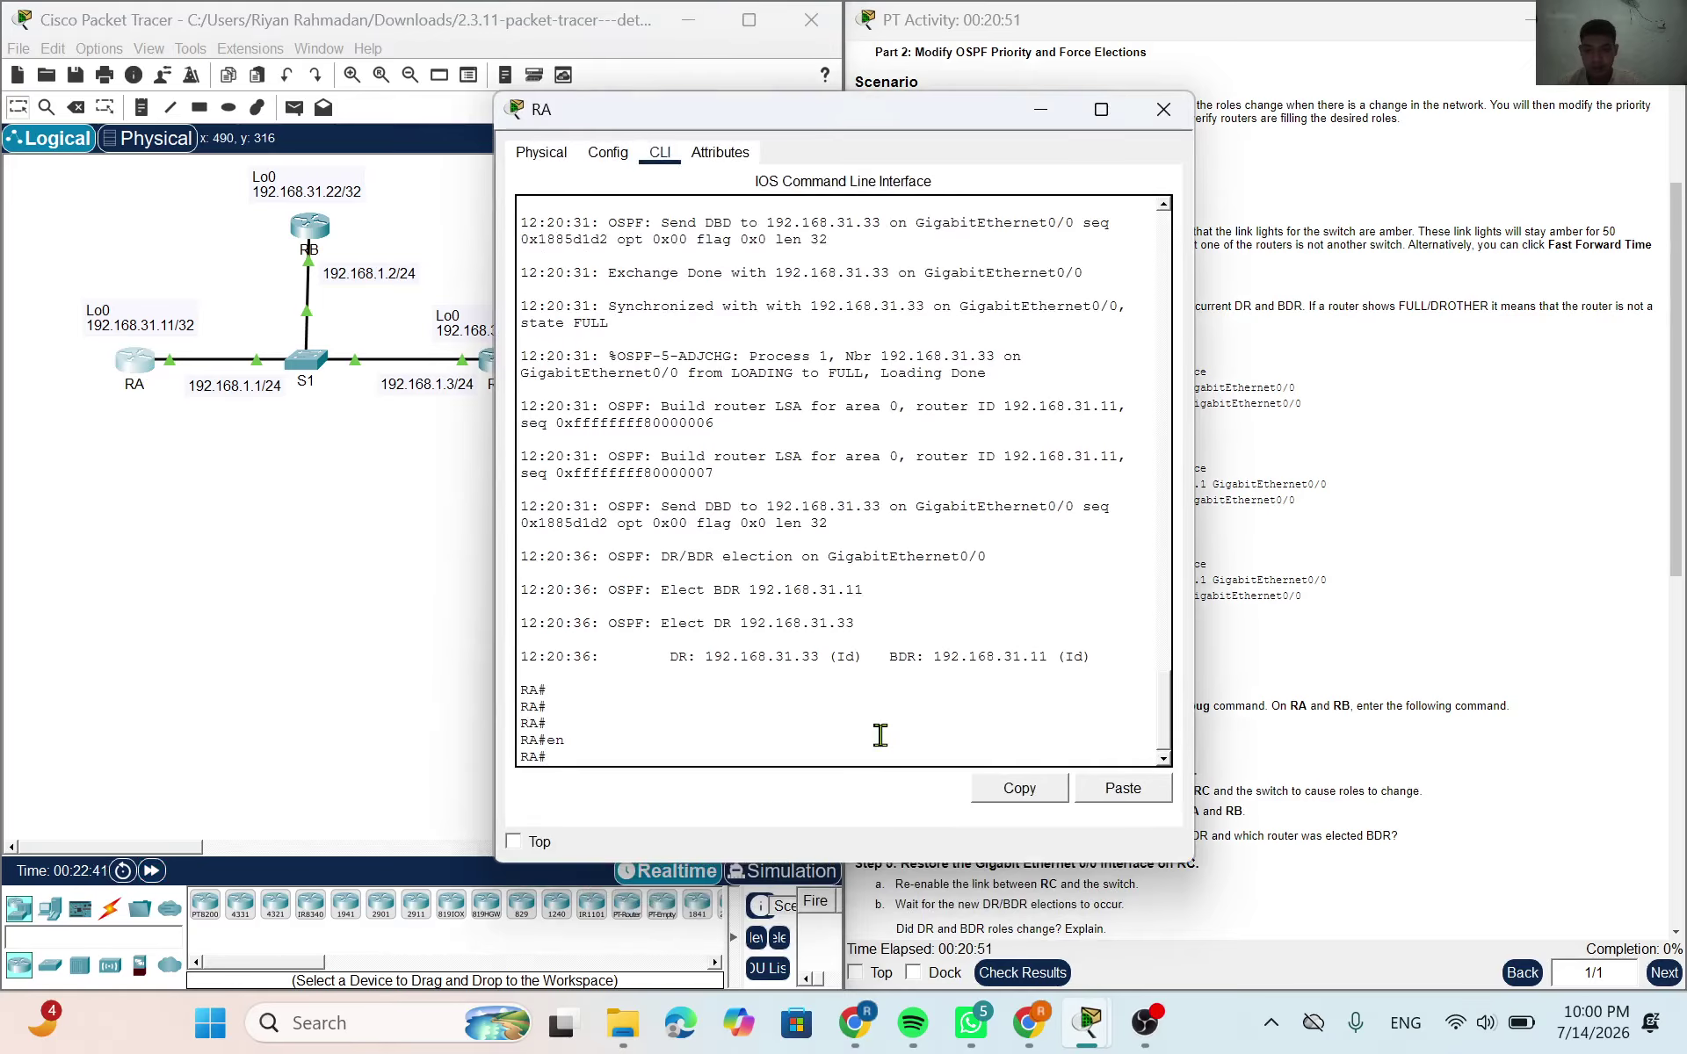
type("conf t")
key("Return")
key("Return")
key("Return")
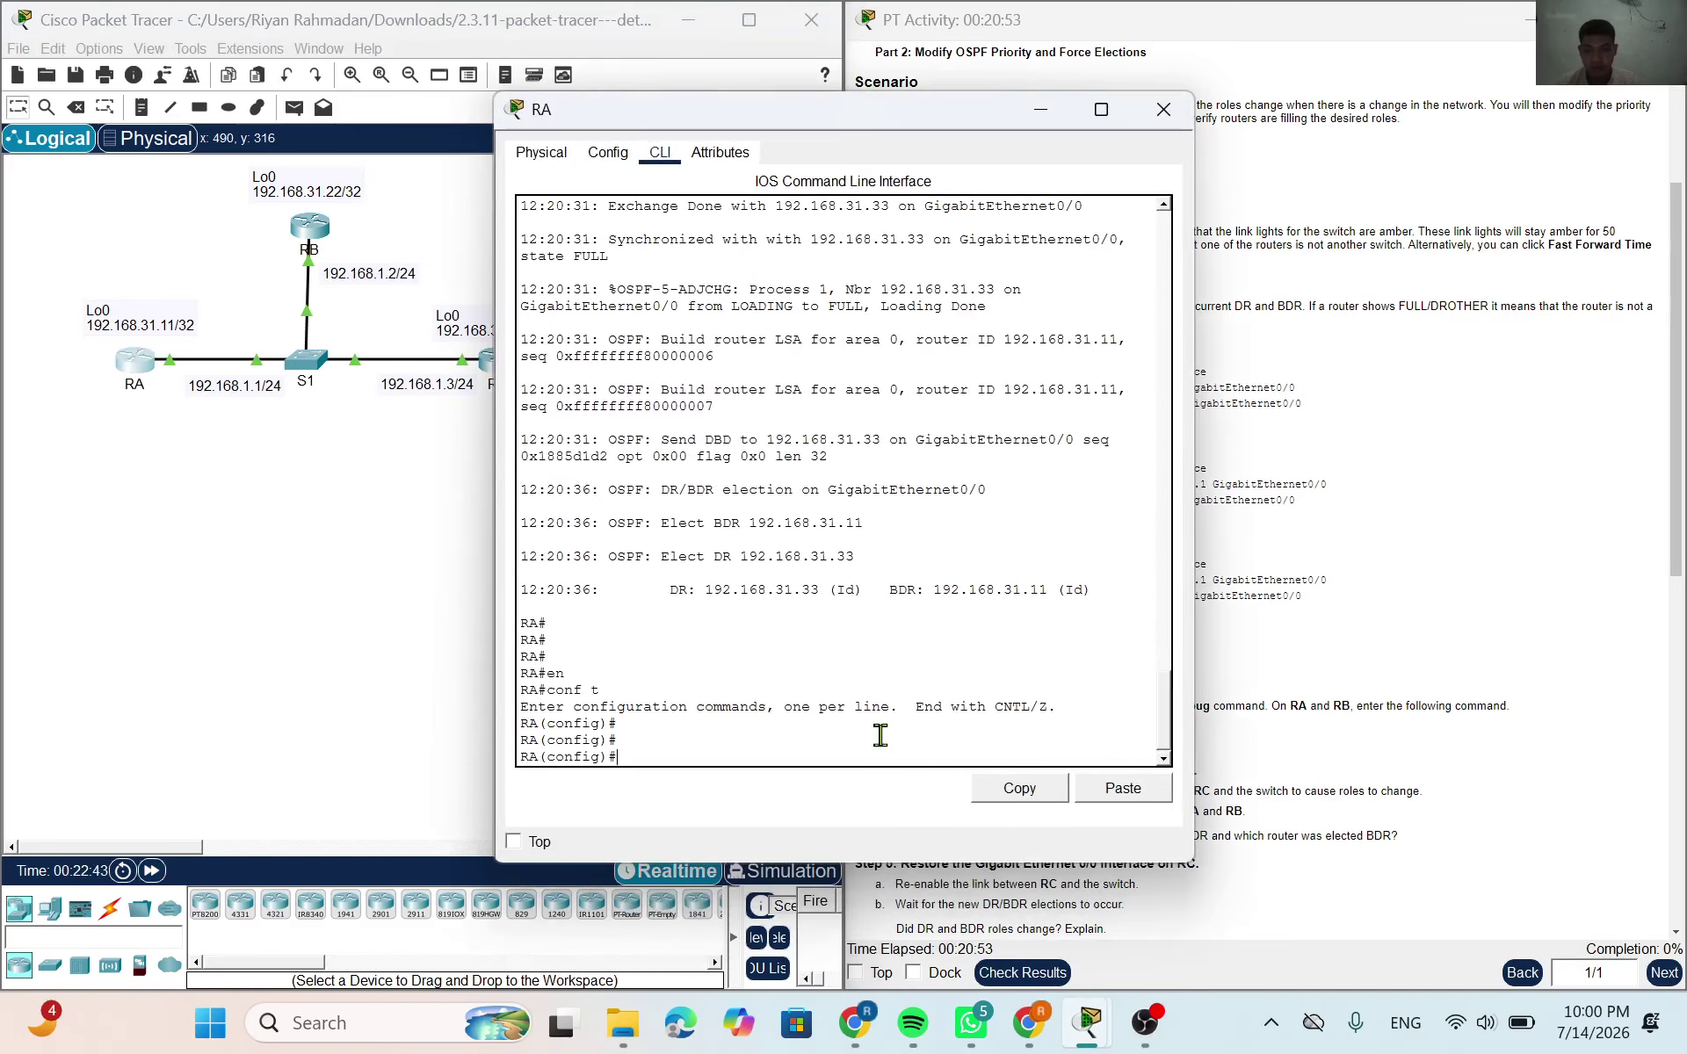
Set the OSPF priority of RA's interface g0/0 to 200 and put its window away
type("interface g0/0")
key("Return")
key("Return")
key("Return")
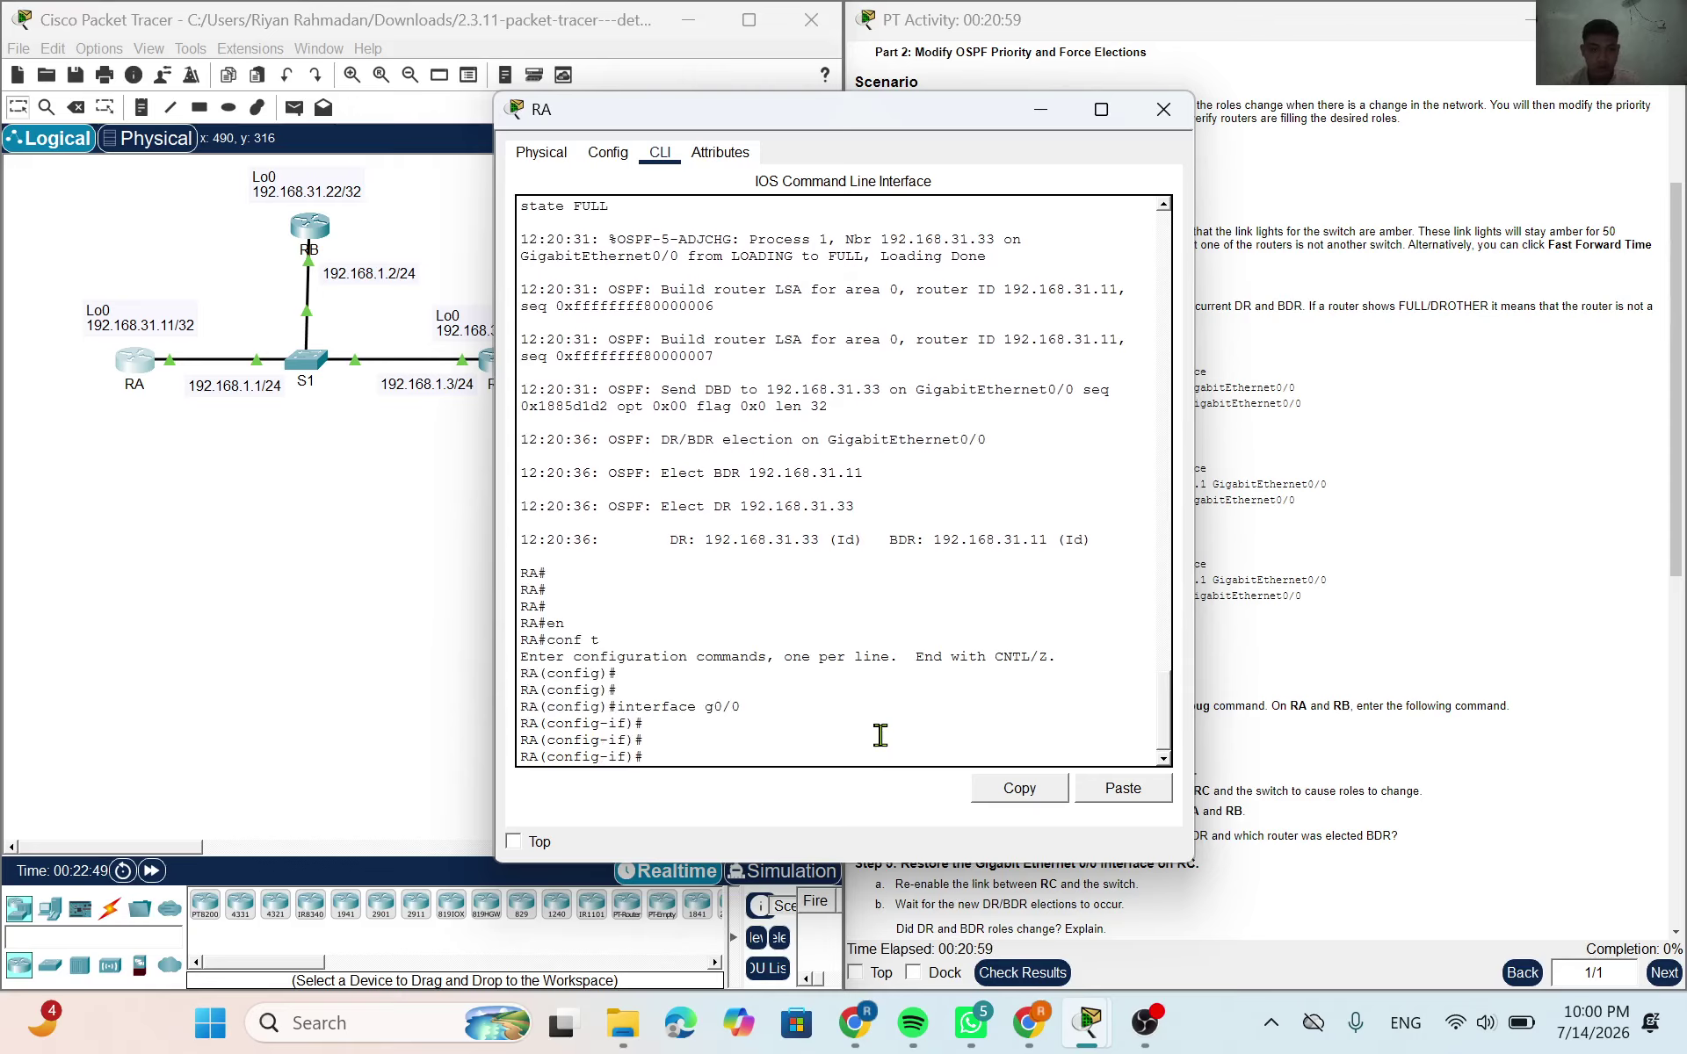
type("ip ospf pro")
key("Tab")
key("BackSpace")
type("i")
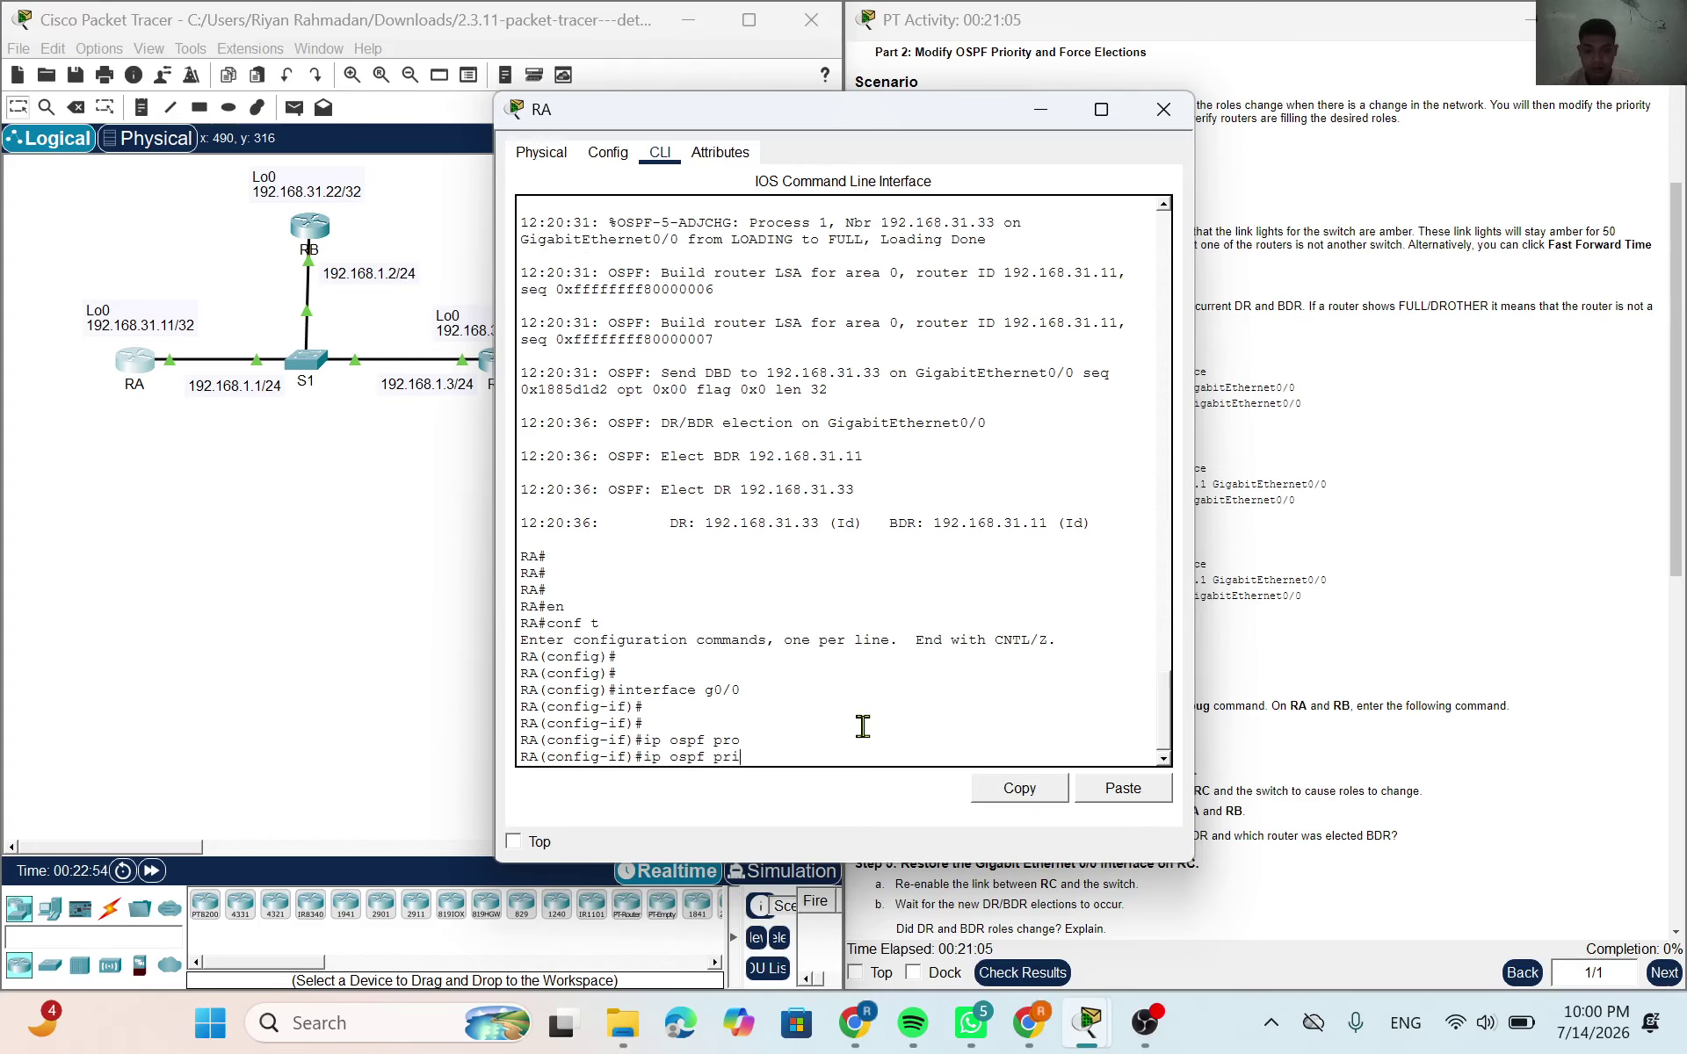
key("Tab")
type("200")
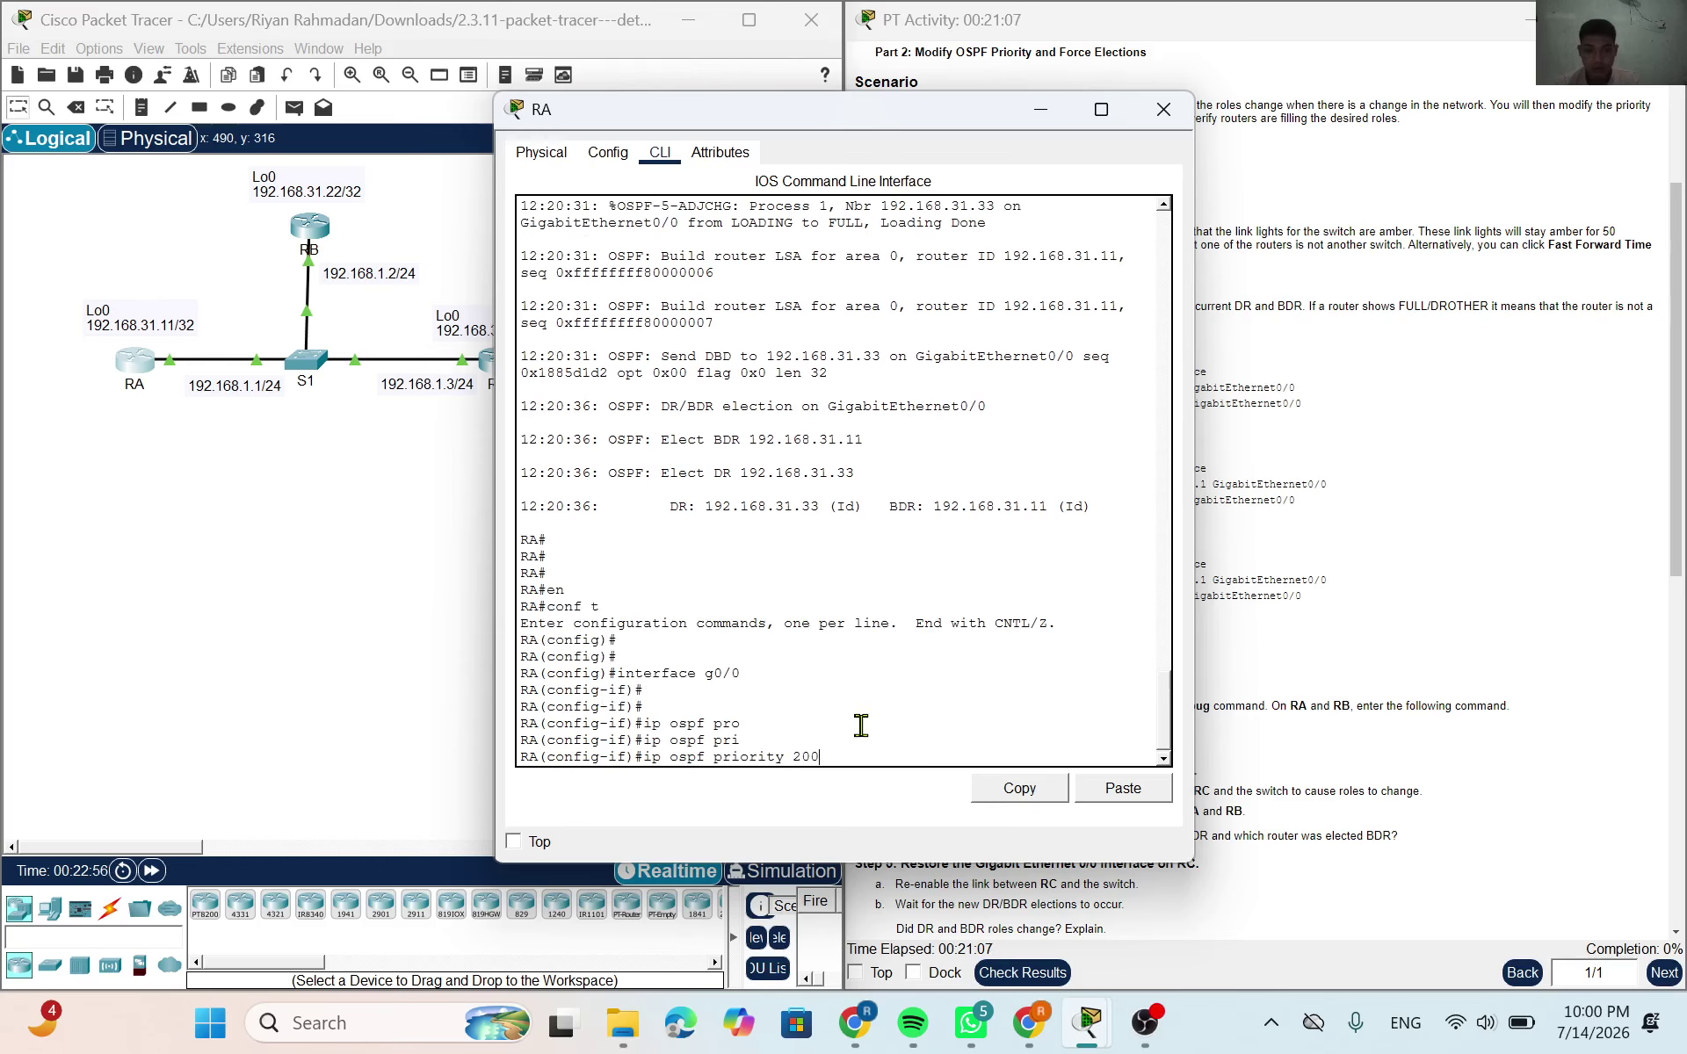
key("Return")
key("Return")
key("Return")
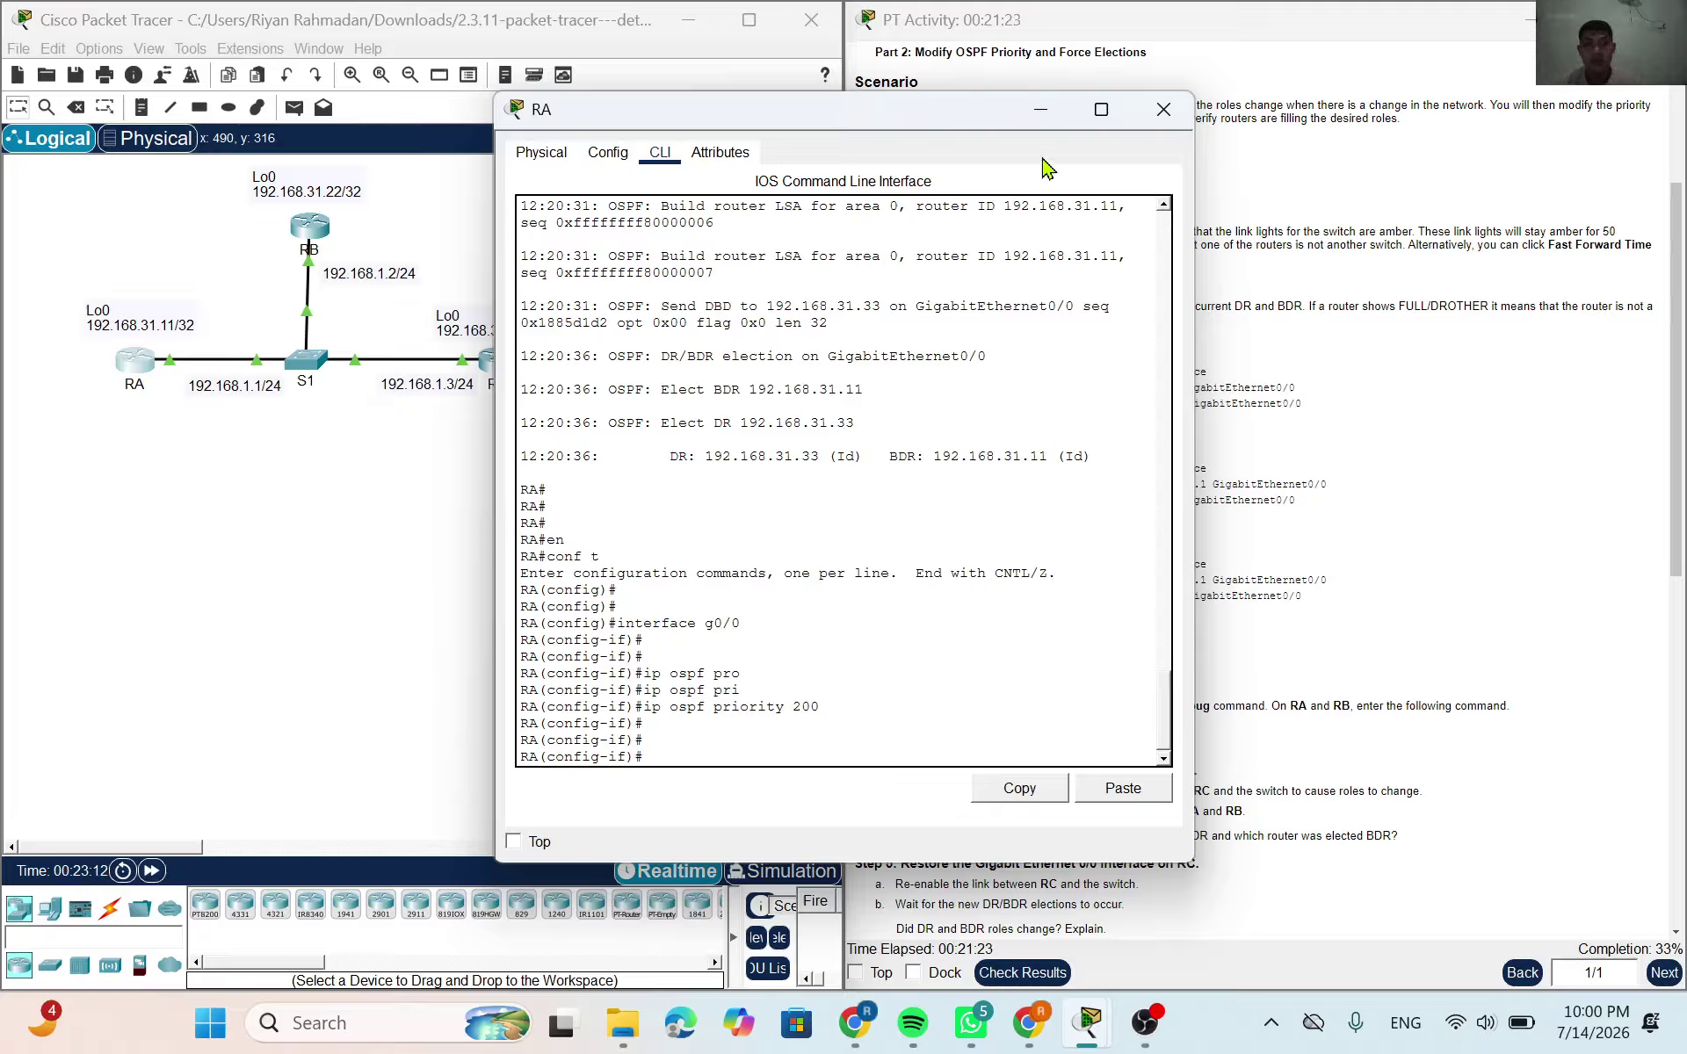
left_click(1039, 108)
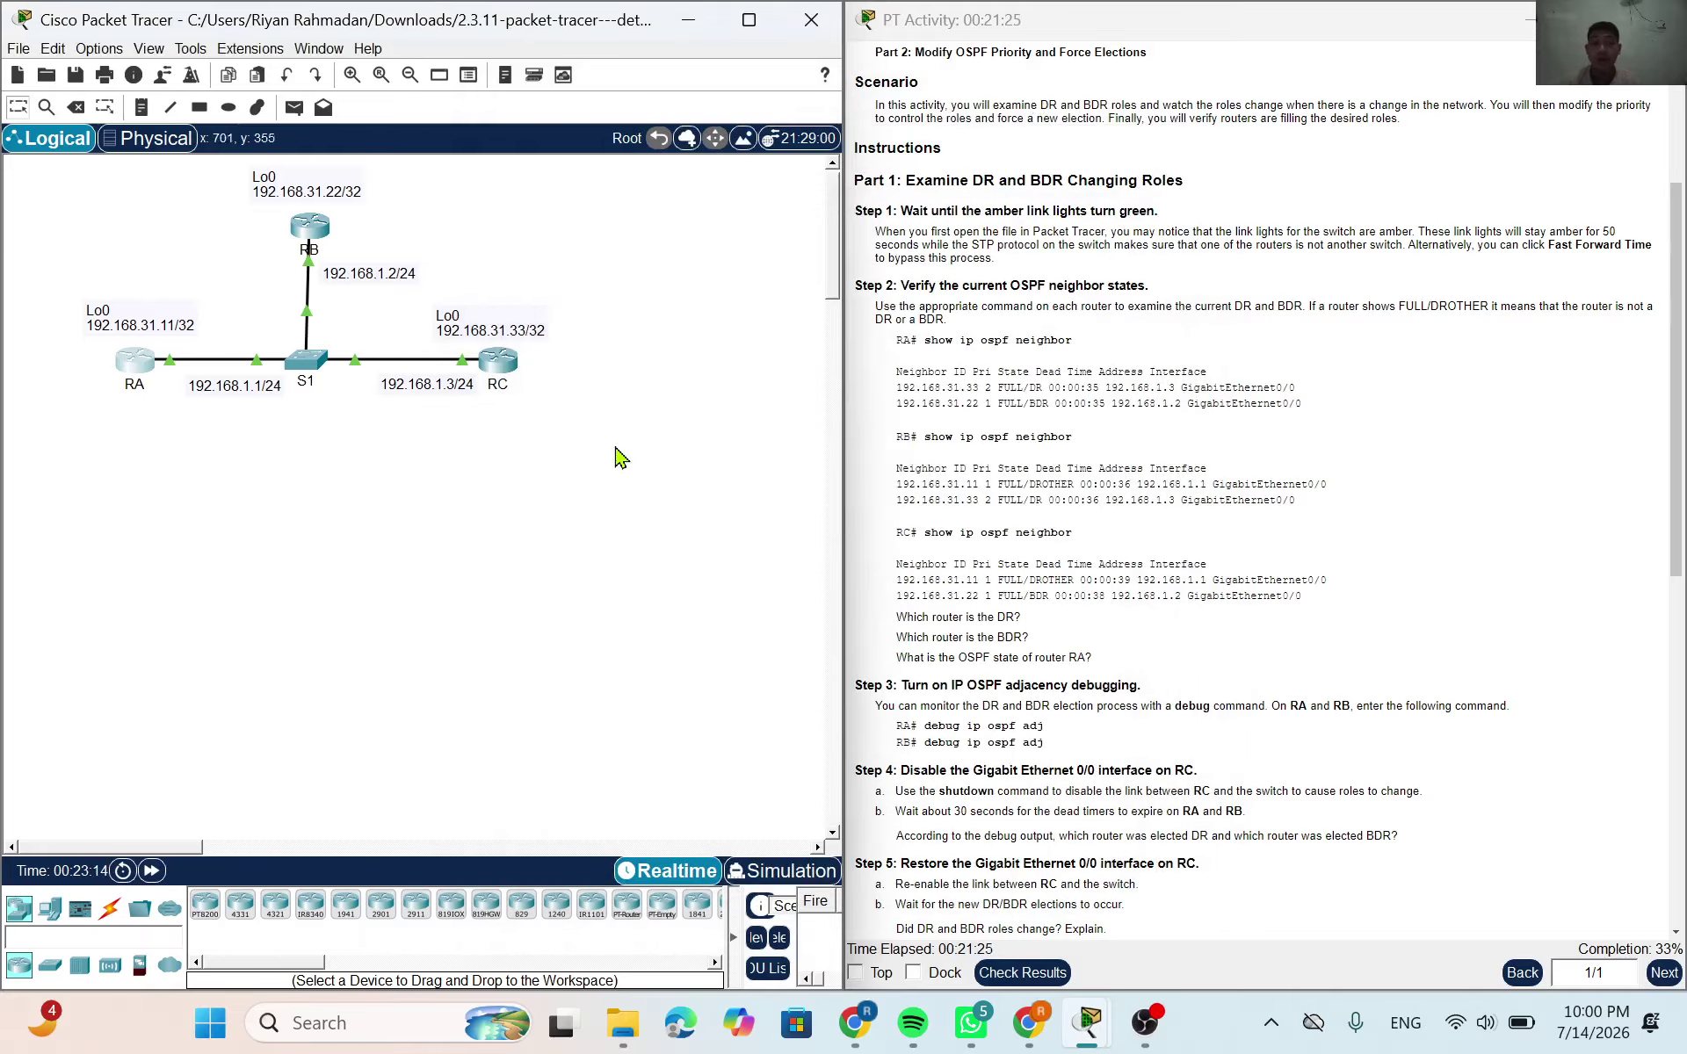
Open router RB's command line and enter global configuration mode
left_click(312, 230)
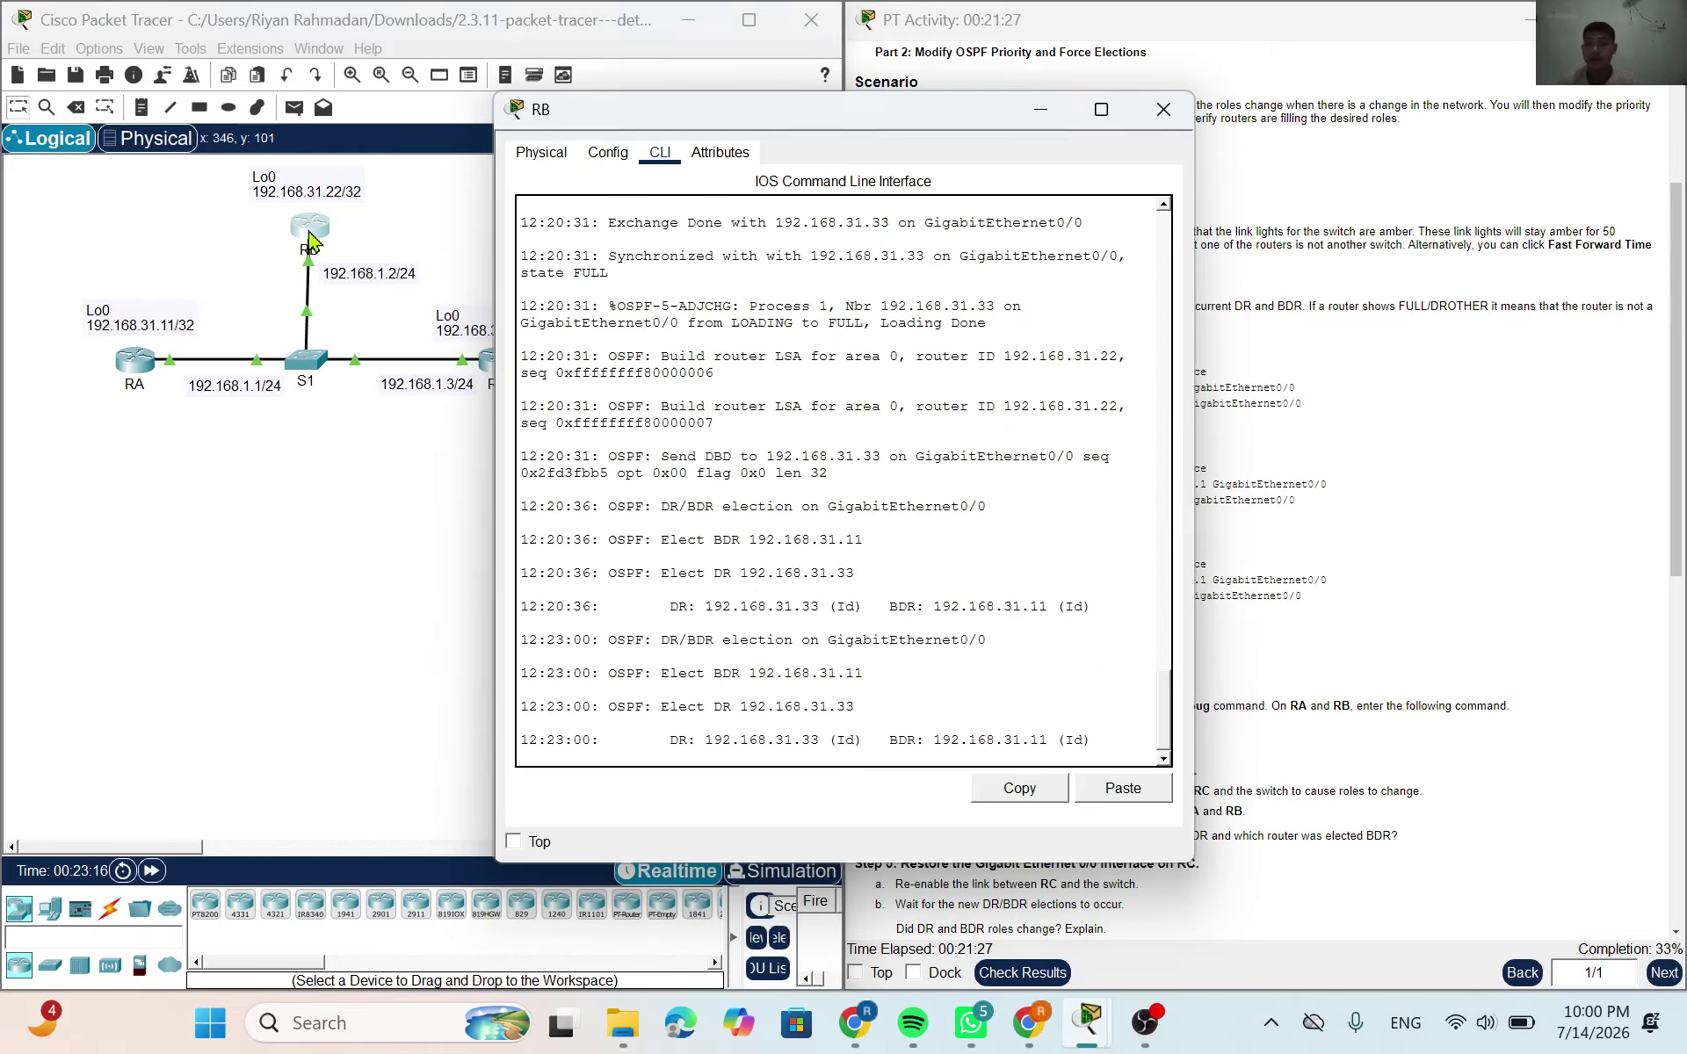
key("Return")
key("Return")
key("Return")
key("Return")
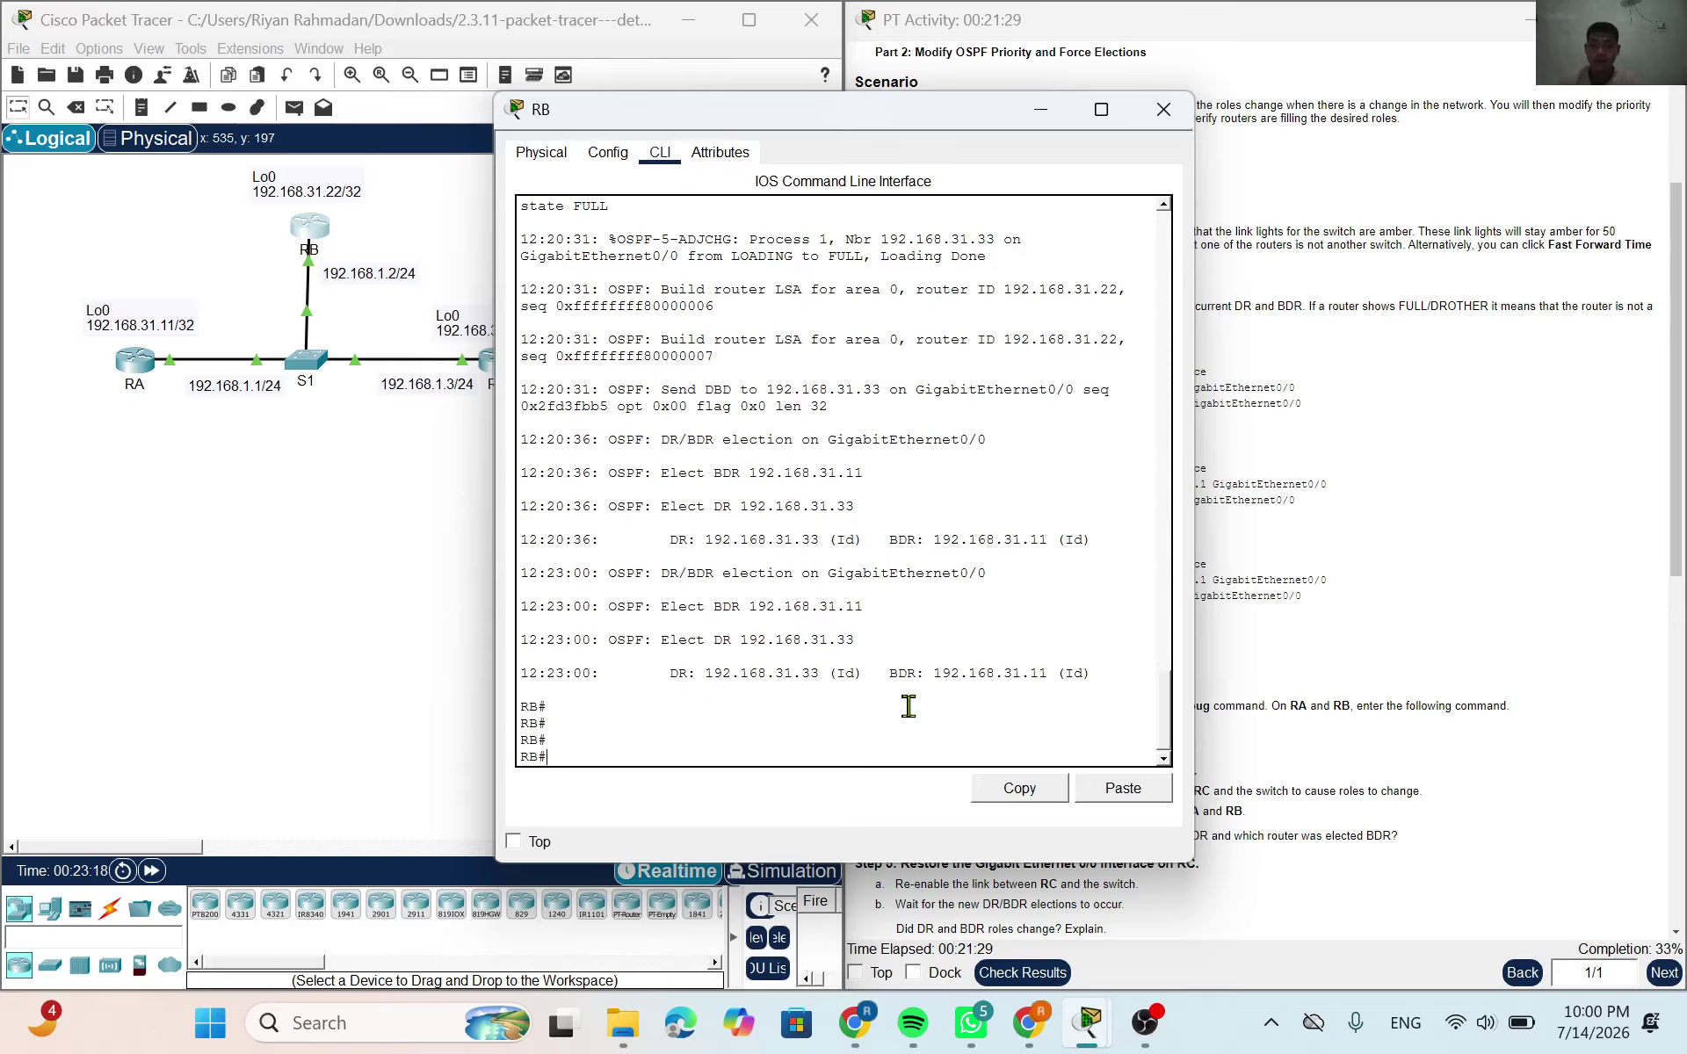
type("conf t")
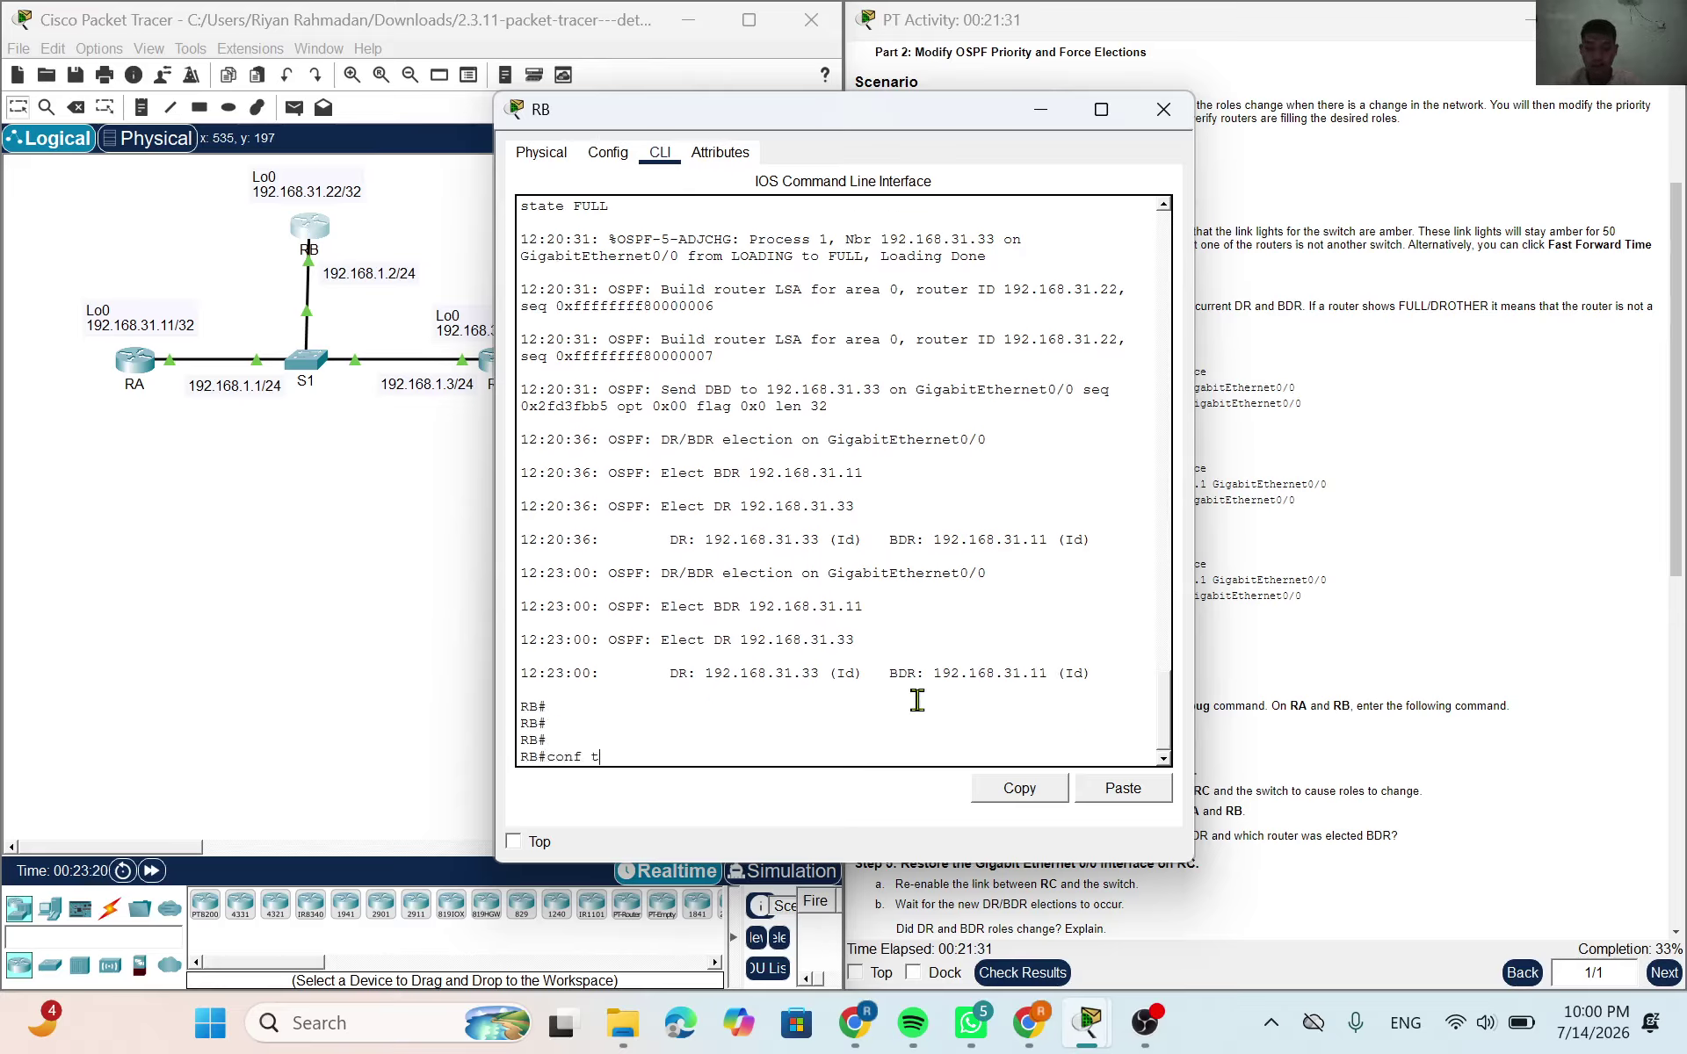
key("Return")
key("Return")
key("Return")
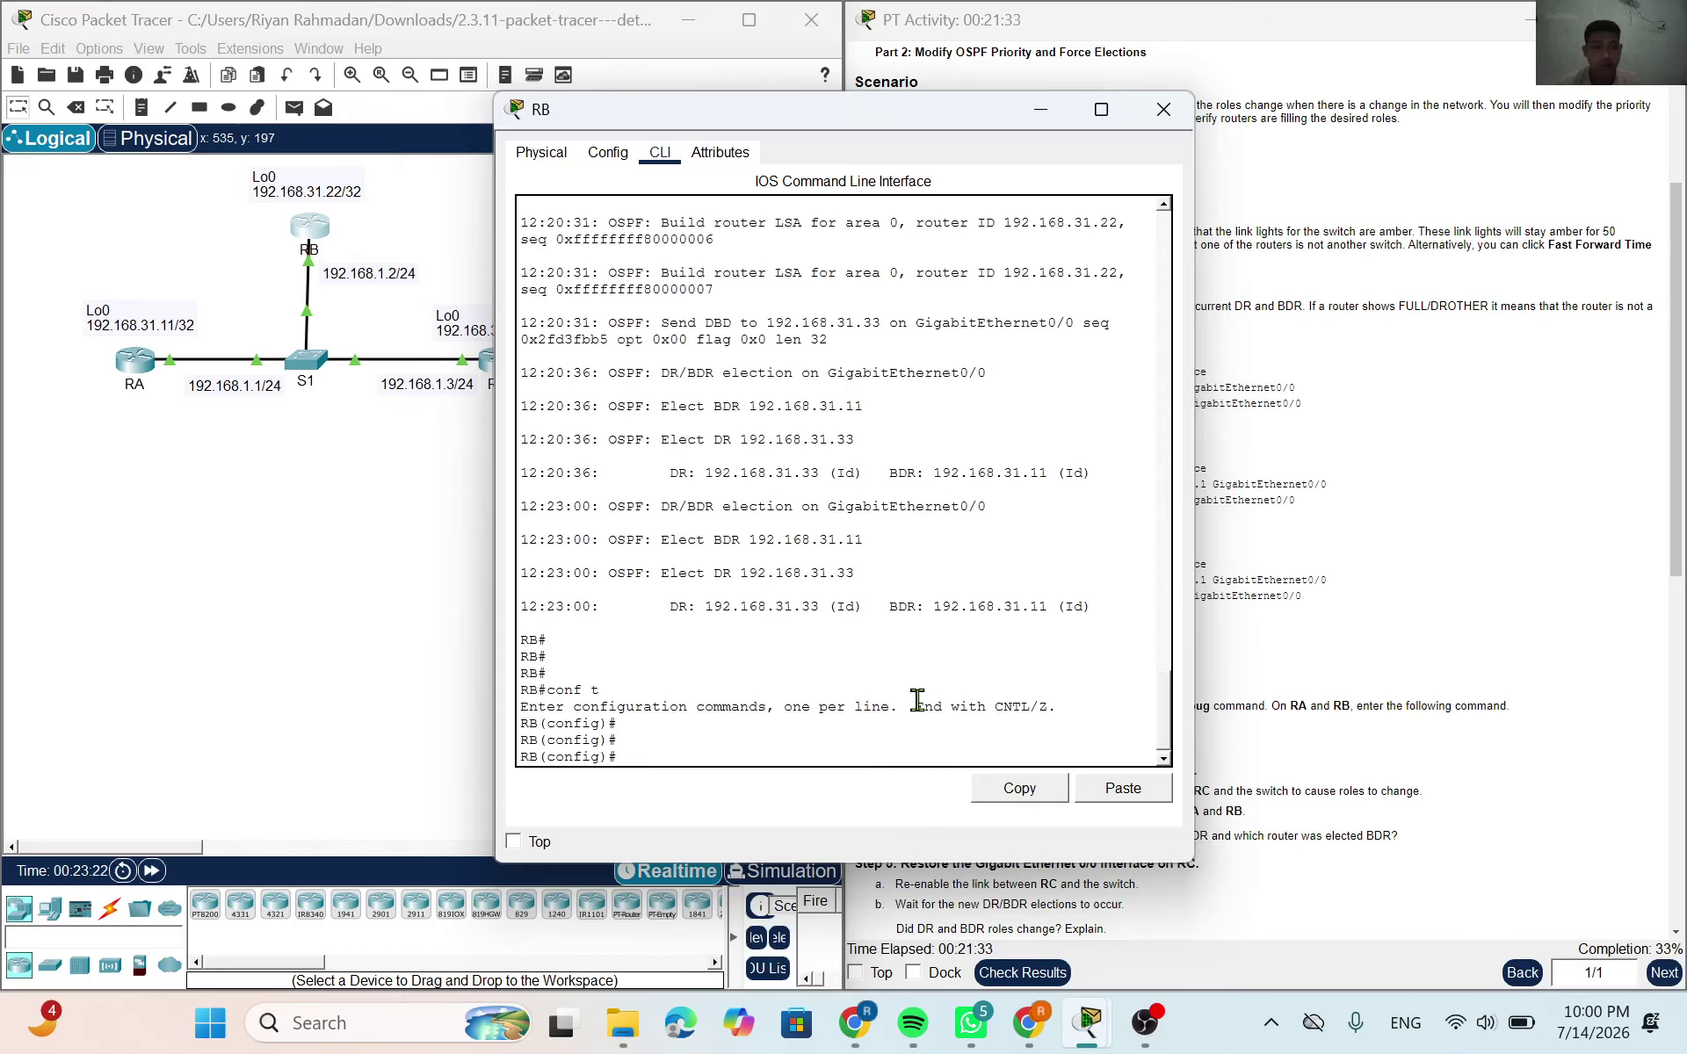
Set the OSPF priority of RB's interface g0/0 to 100 and put its window away
type("interface")
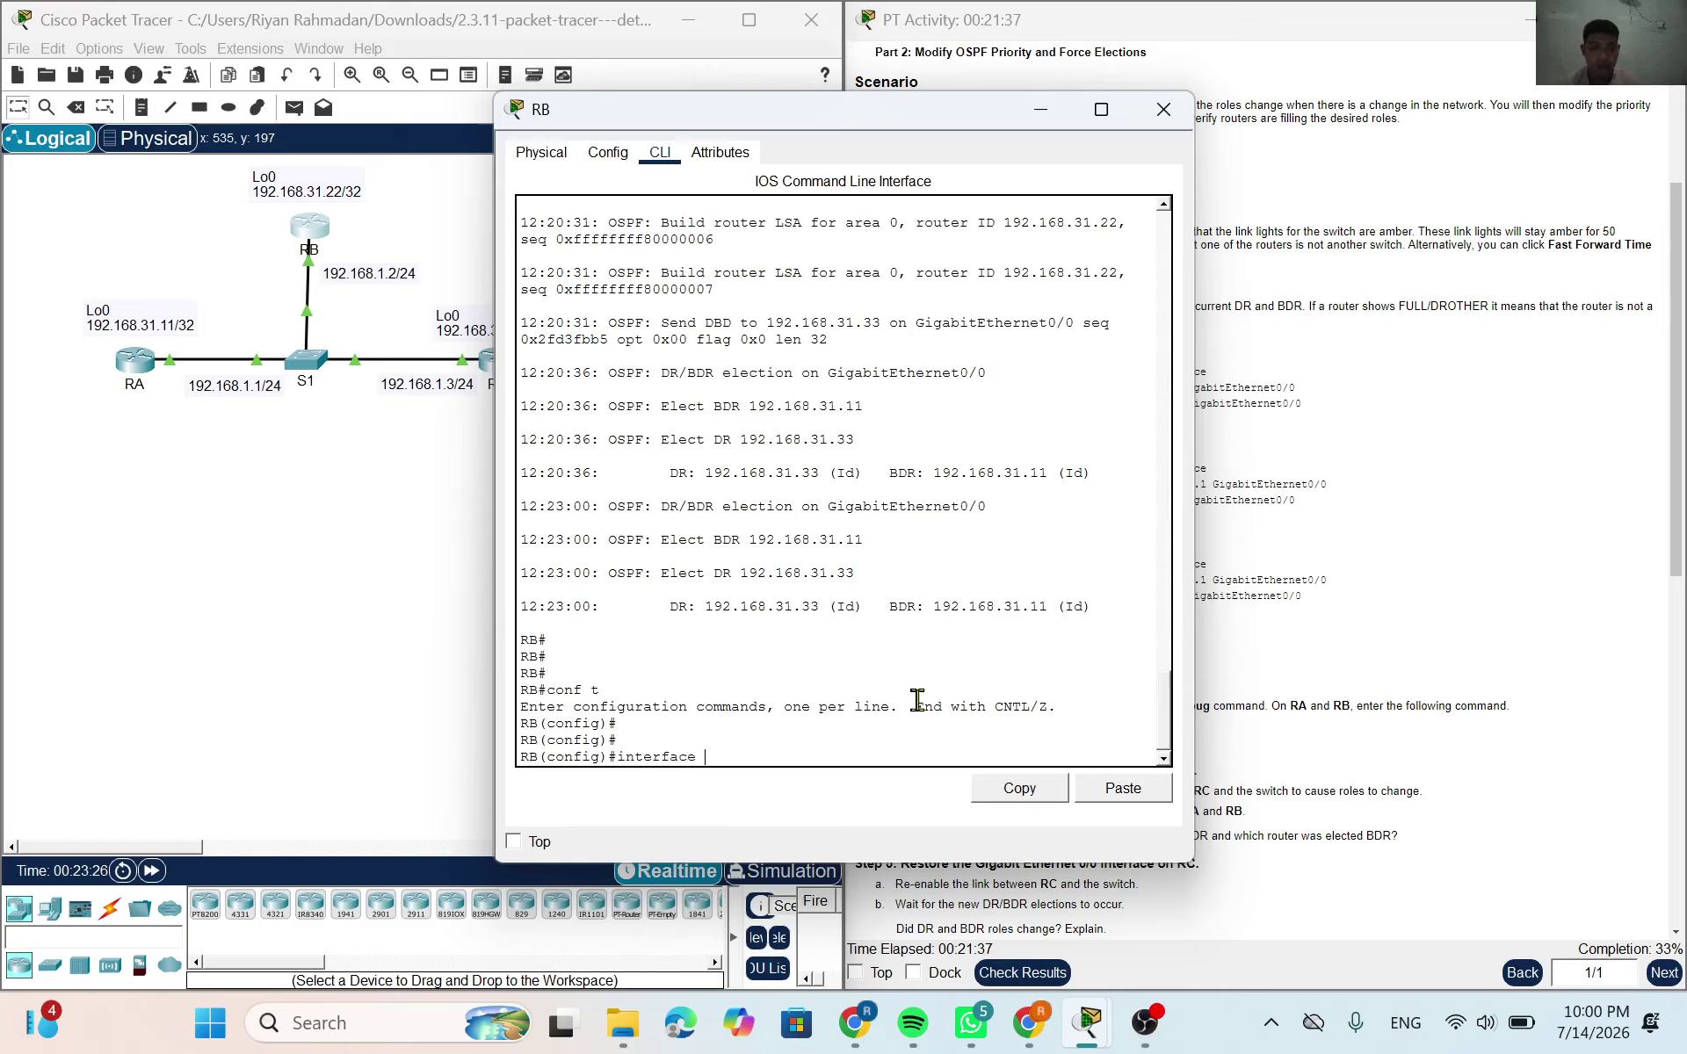
type(" g0/0")
key("Return")
key("Return")
type("ig-if)#i")
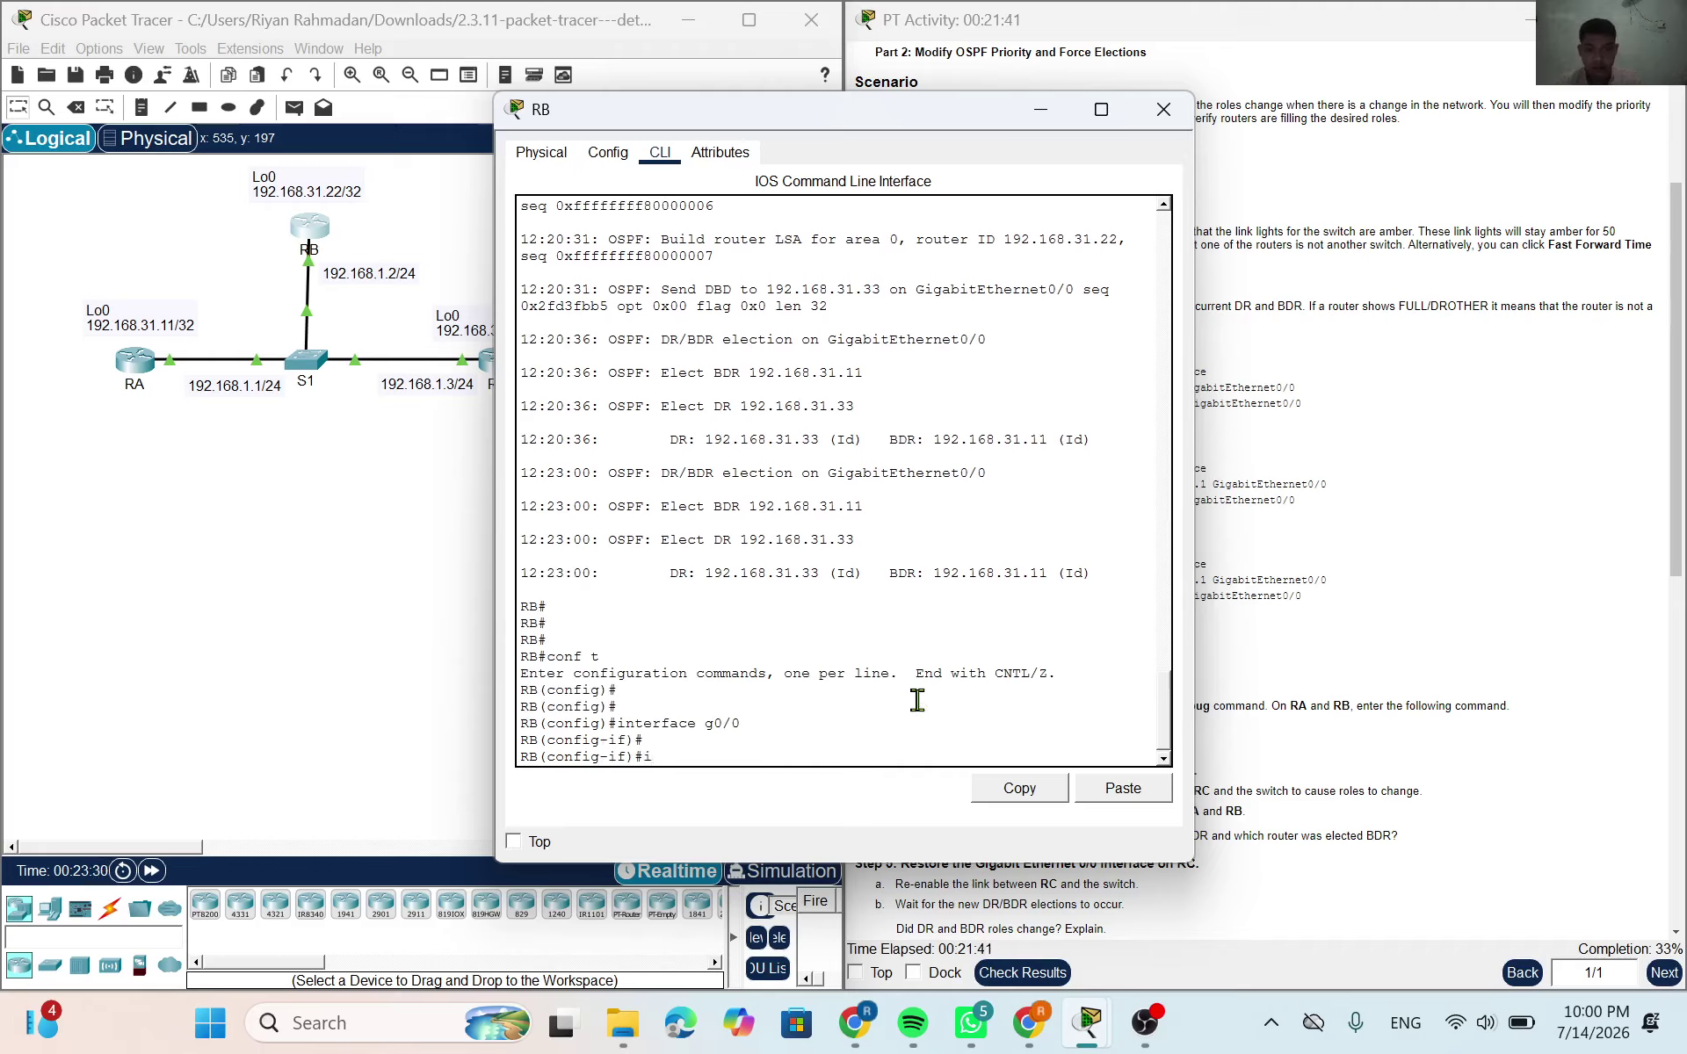
type("p os")
key("Tab")
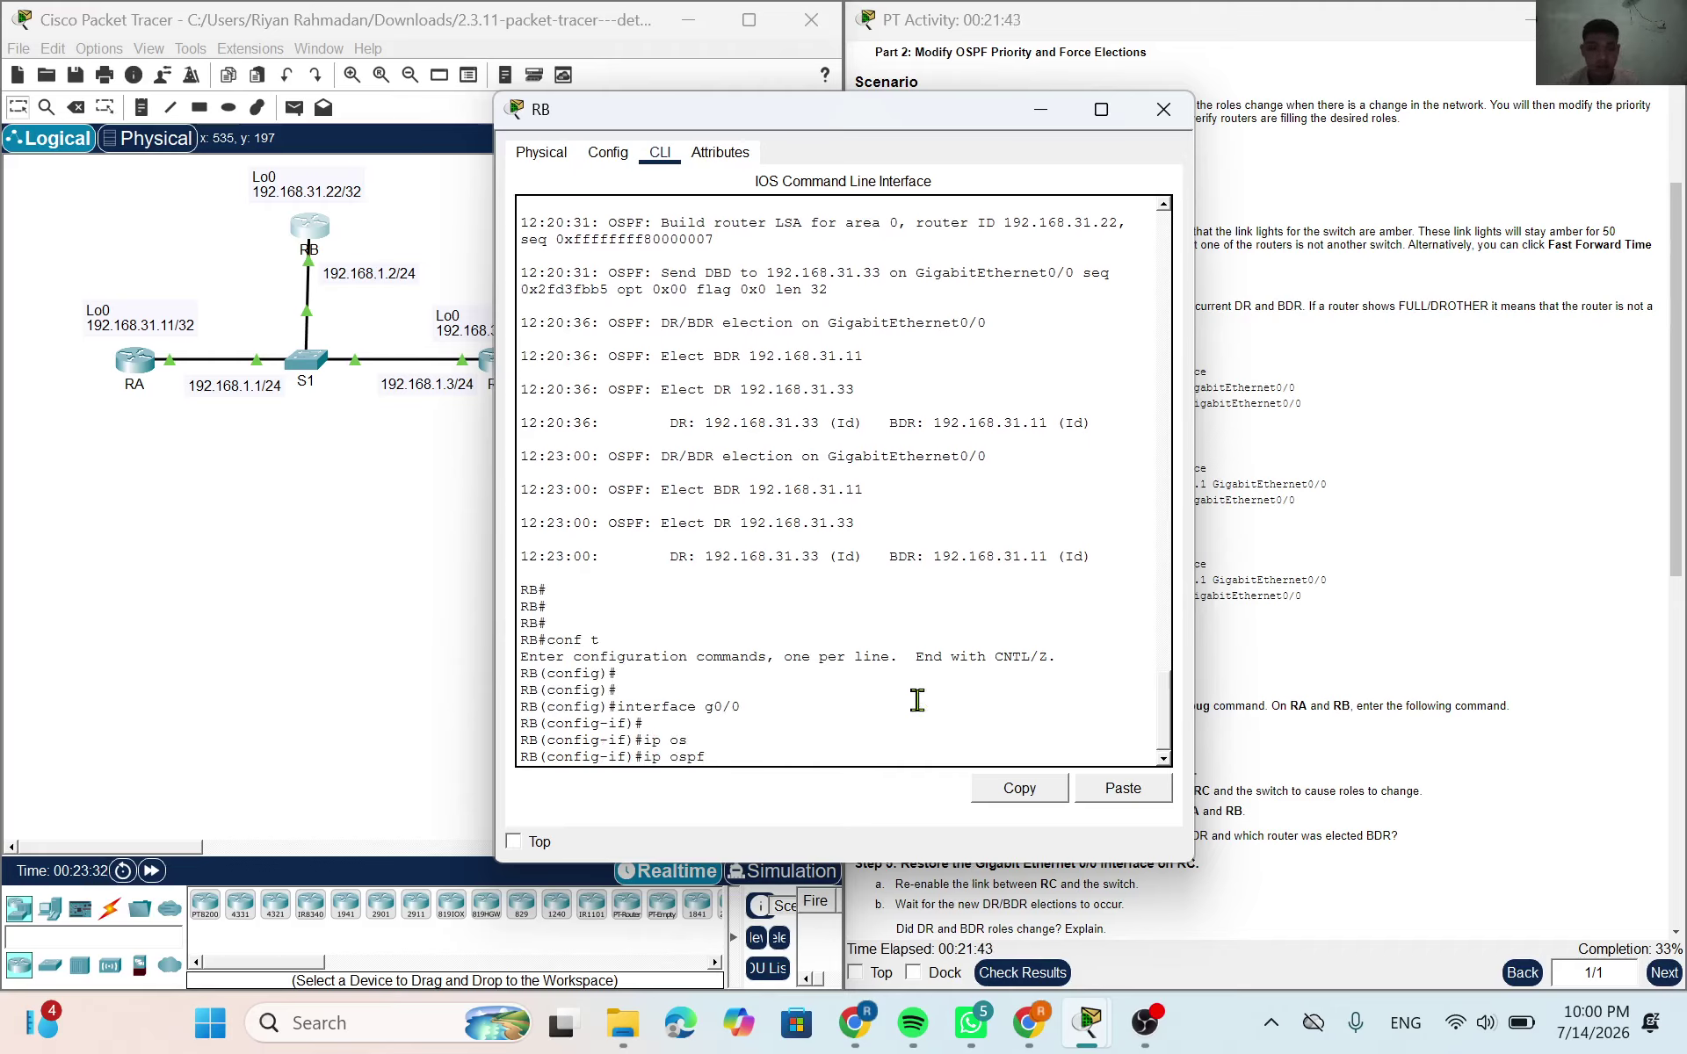
type("pri")
key("Tab")
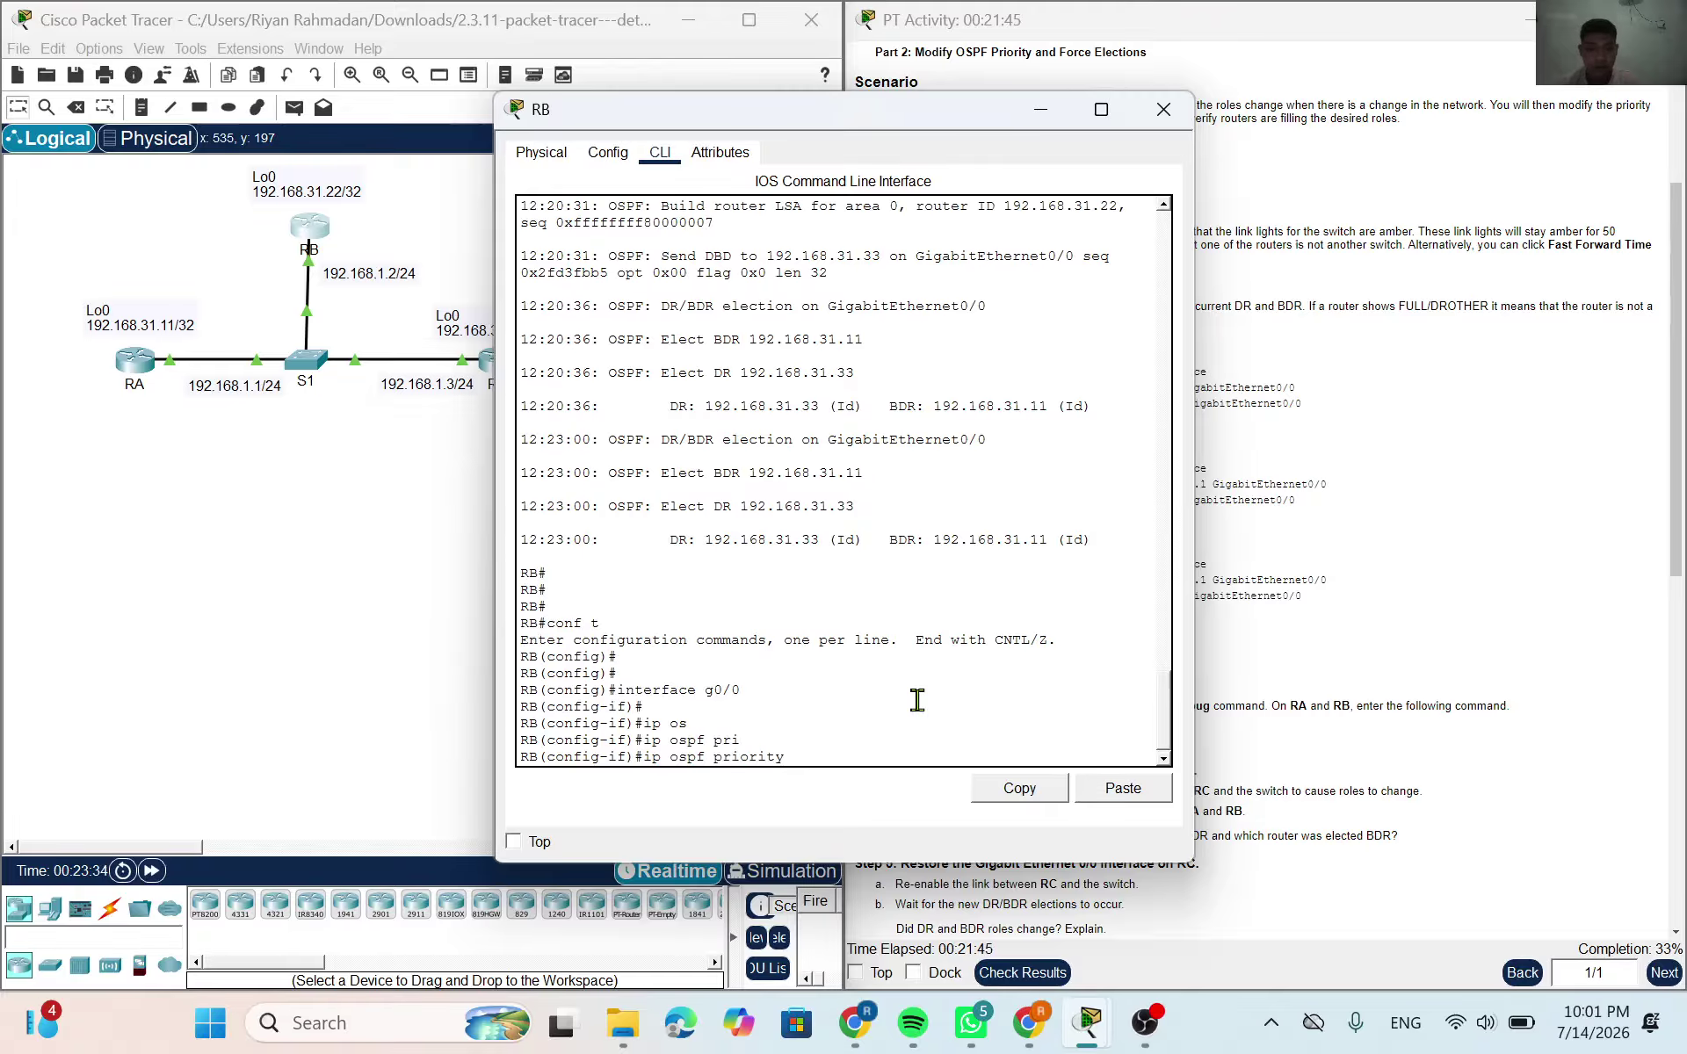
type("100")
key("Return")
key("Return")
key("Return")
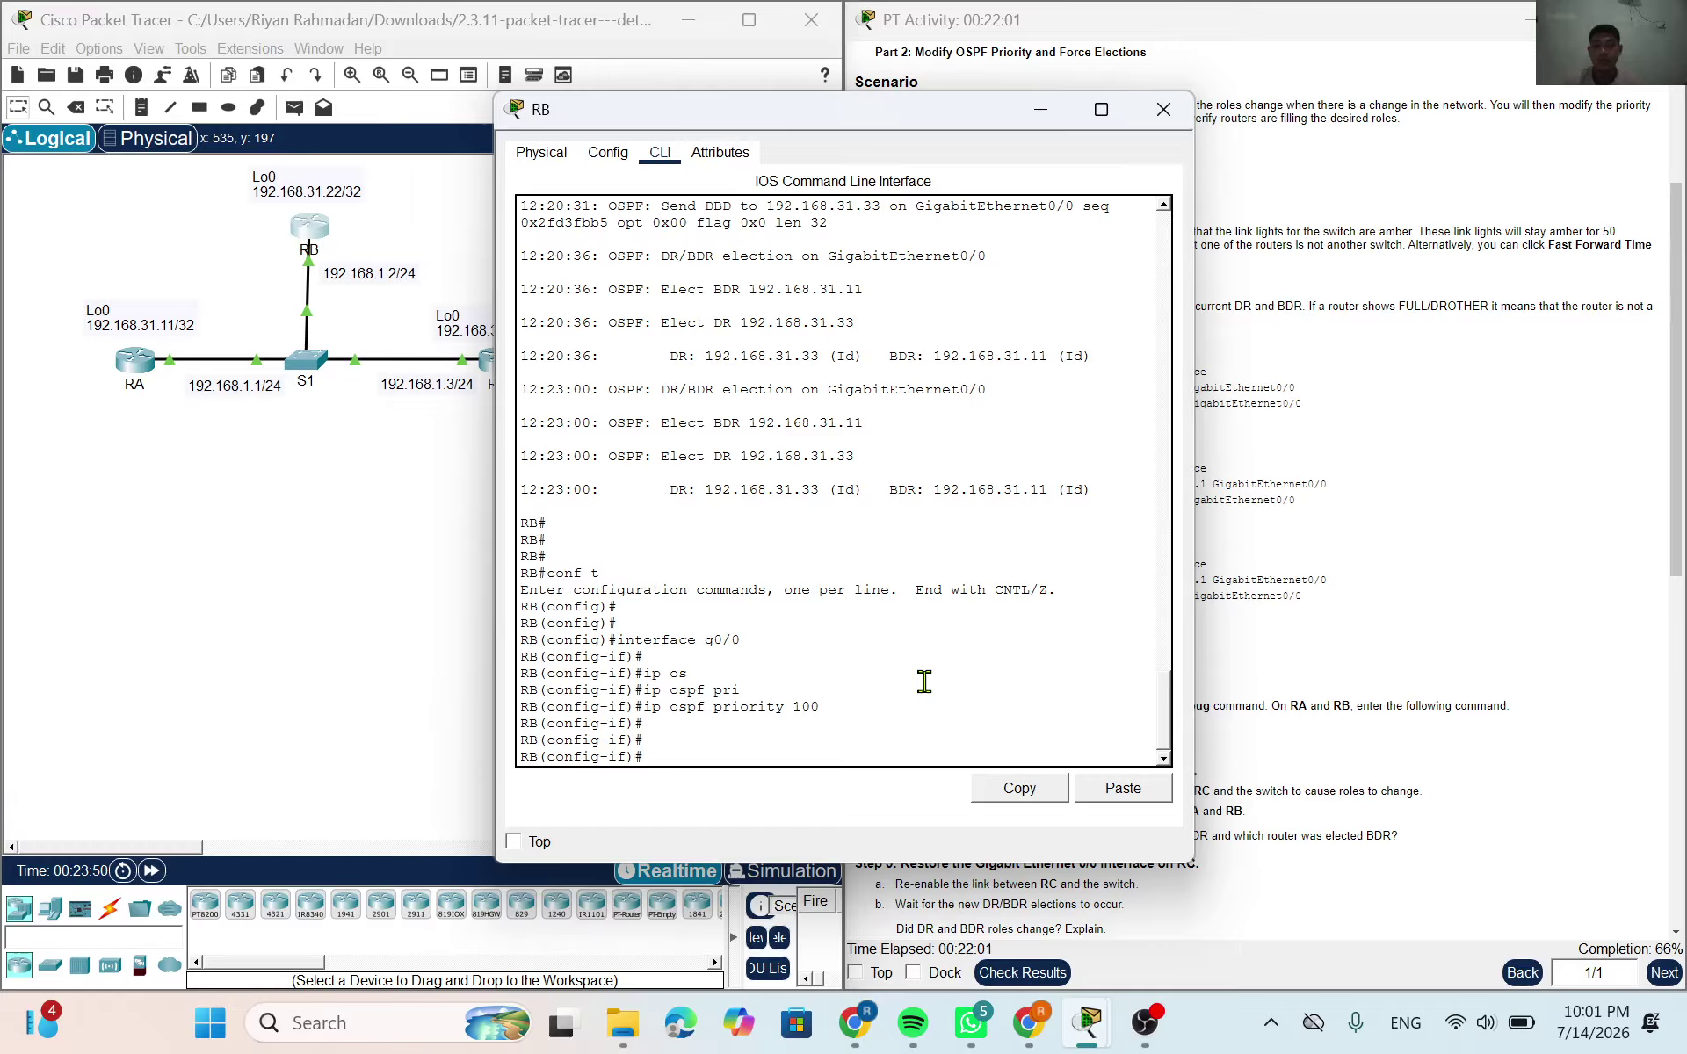
left_click(1040, 109)
Open router RC's command line, exit the current interface configuration and re-enter configuration mode for interface g0/0
left_click(499, 361)
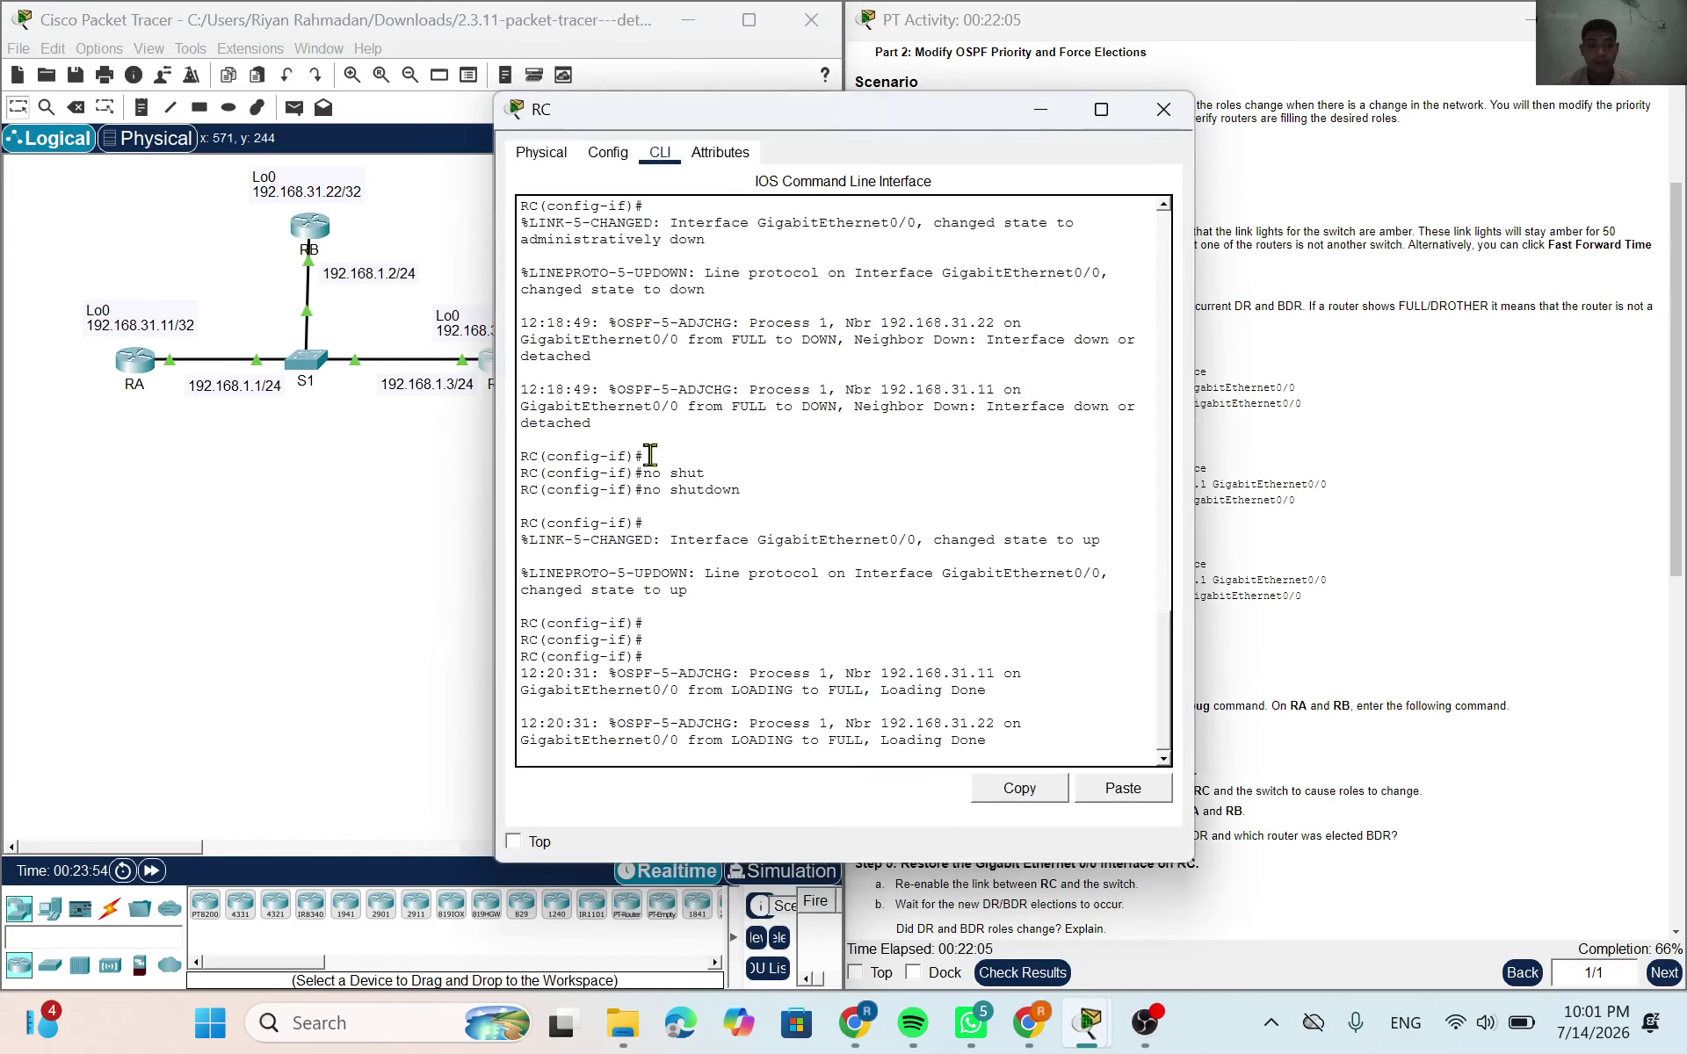
key("Return")
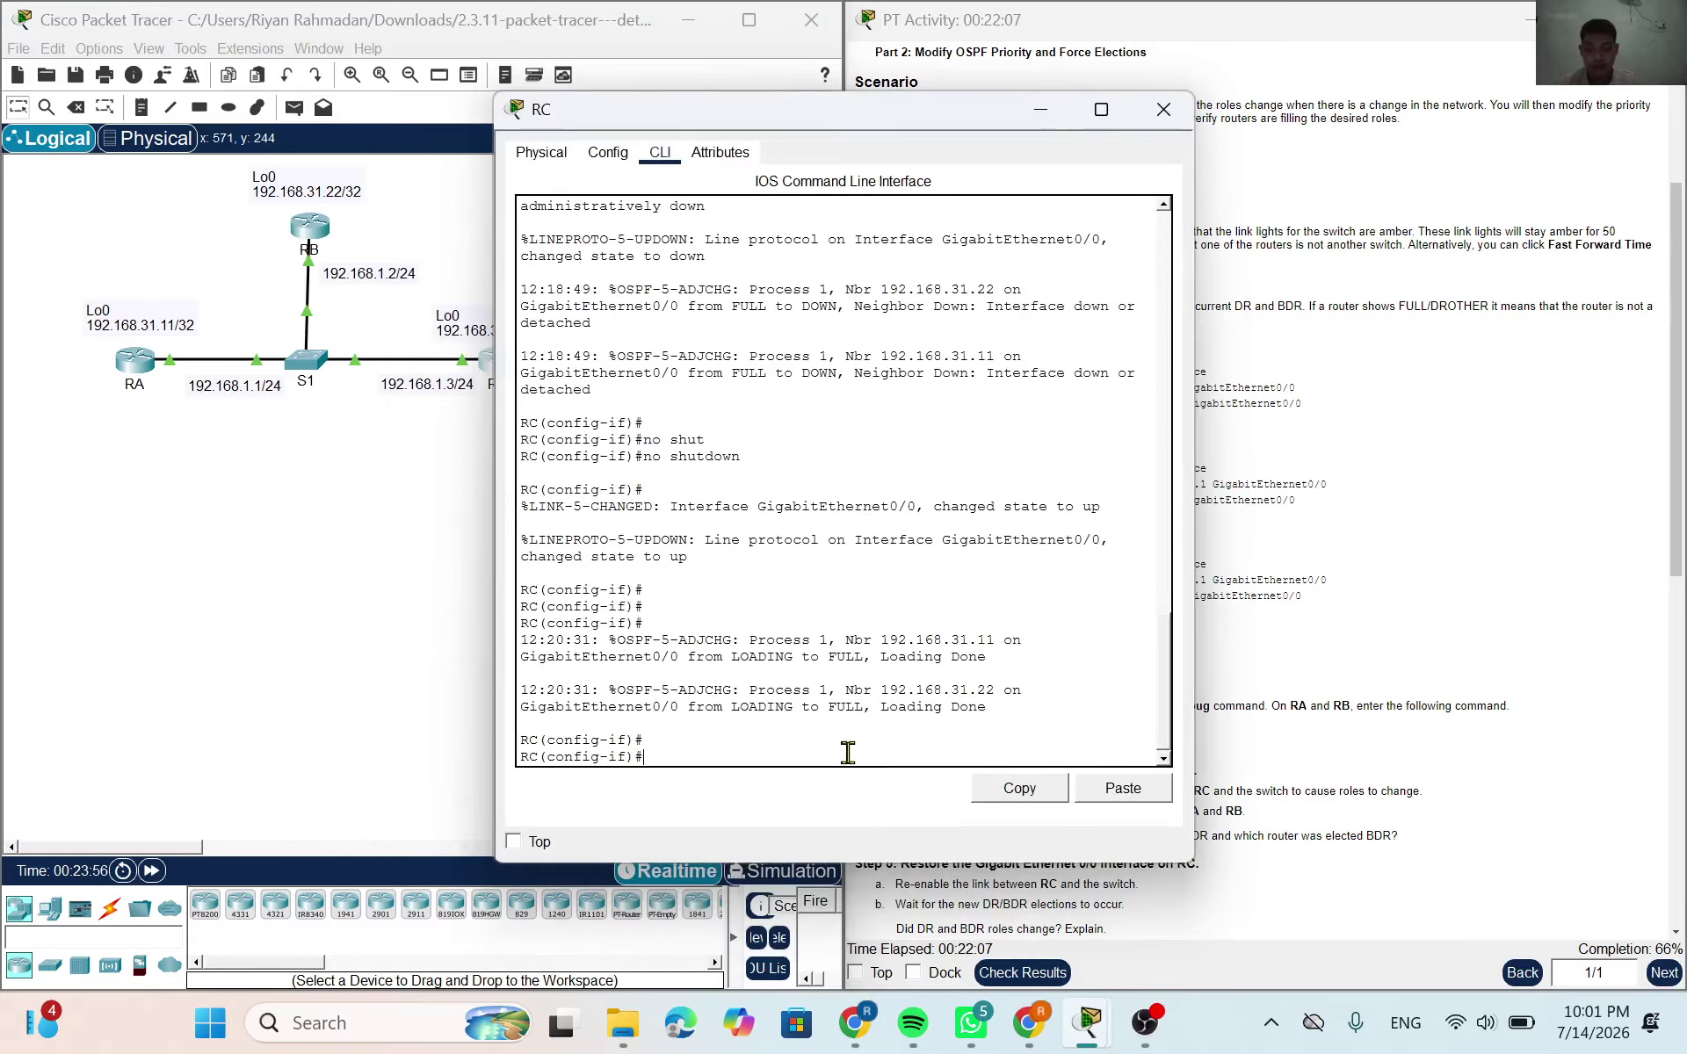
type("in")
key("BackSpace")
key("BackSpace")
type("exit")
key("Return")
type("interface")
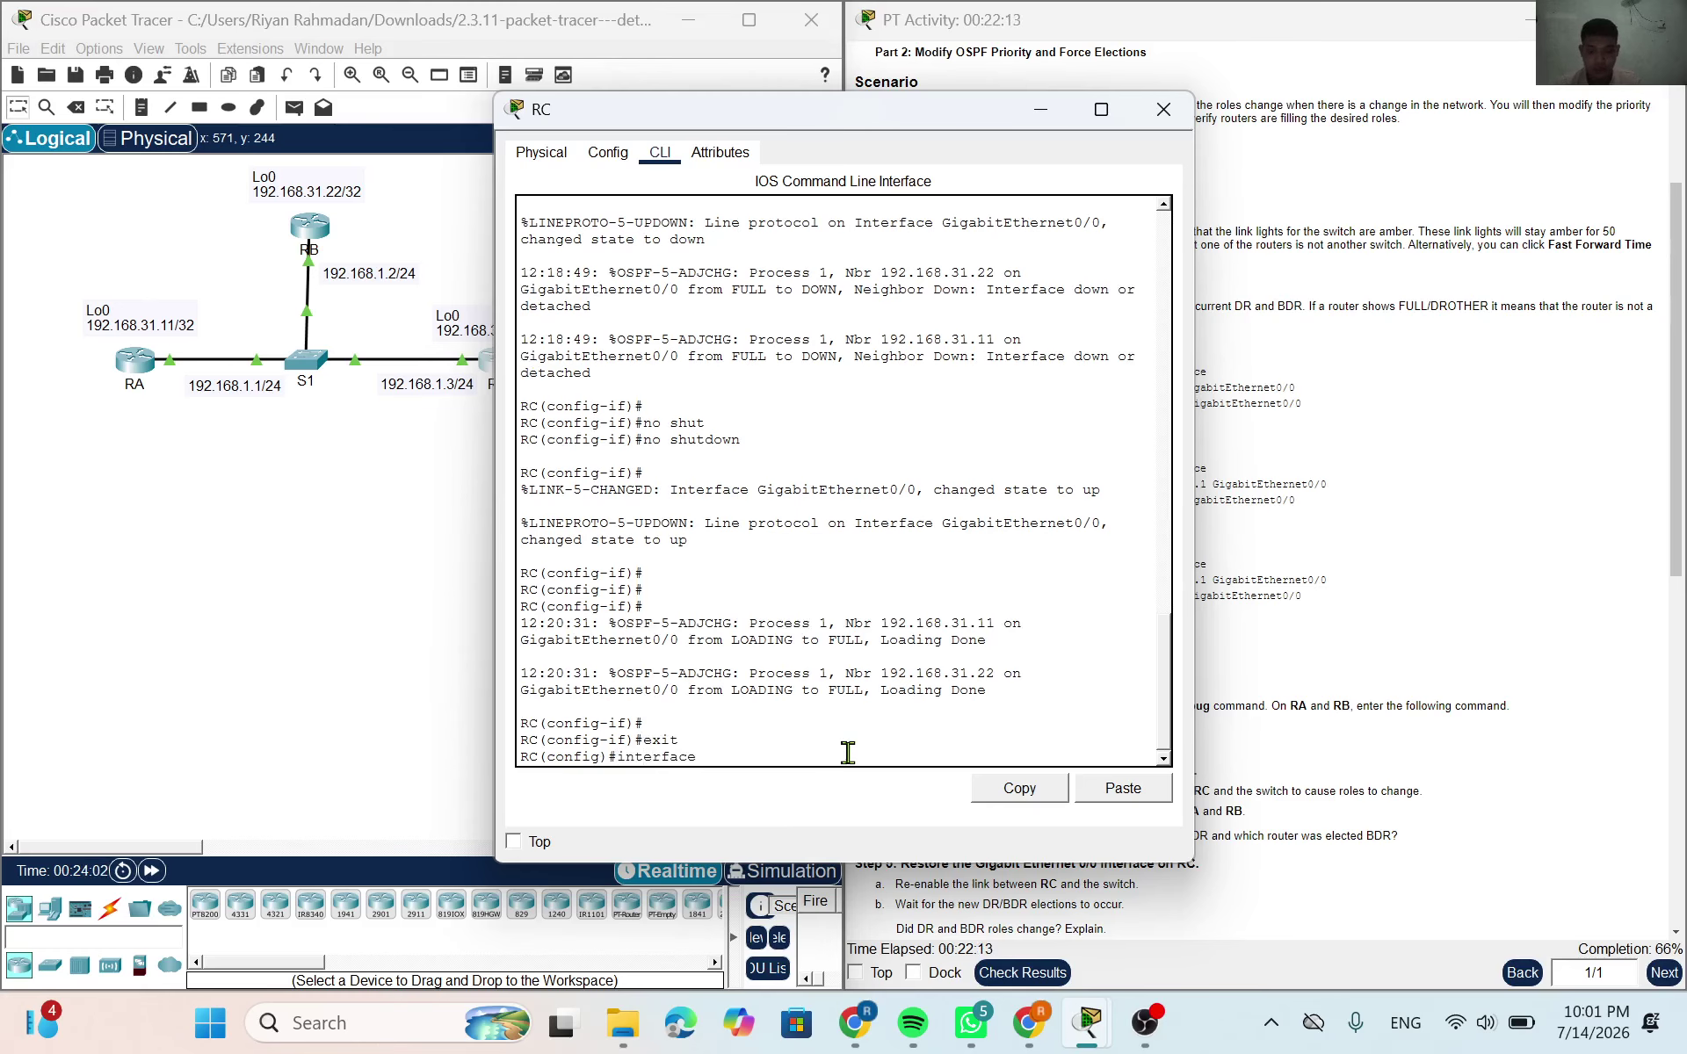
type(" g0/0")
key("Return")
key("Return")
key("Return")
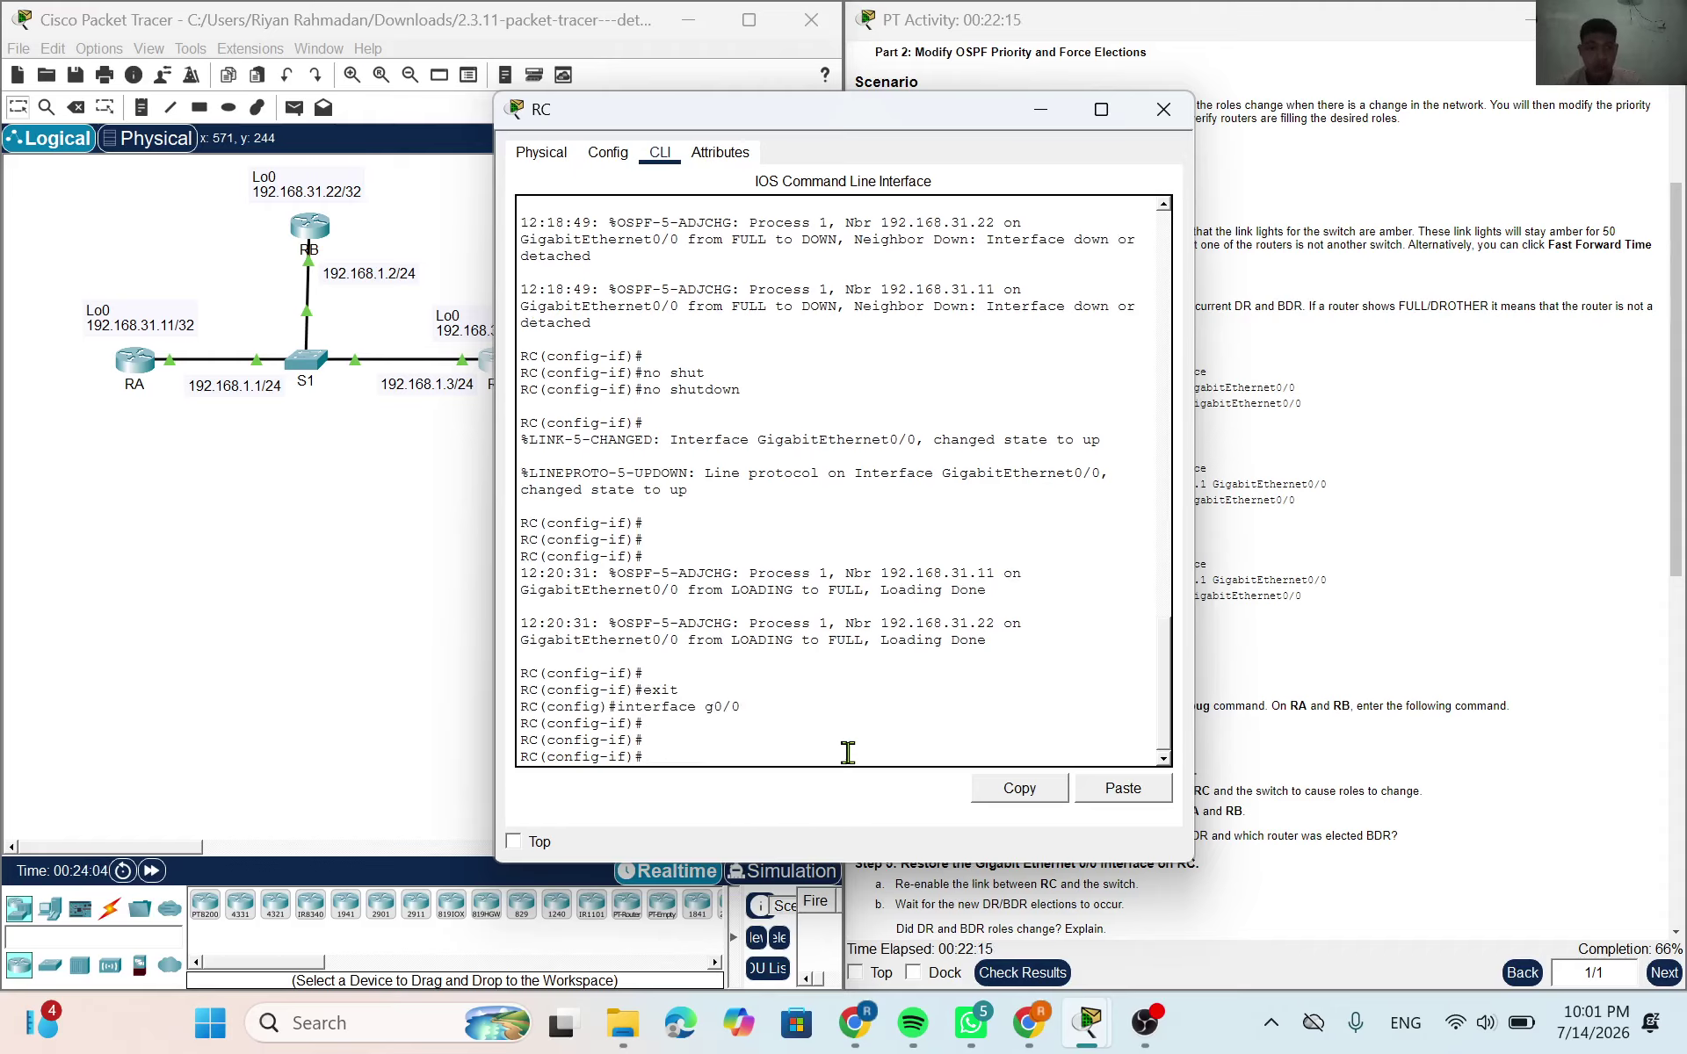
Set RC's g0/0 OSPF priority to 1 with the ip ospf priority command and put its window away
type("ip ospf priority 1")
key("Return")
key("Return")
key("Return")
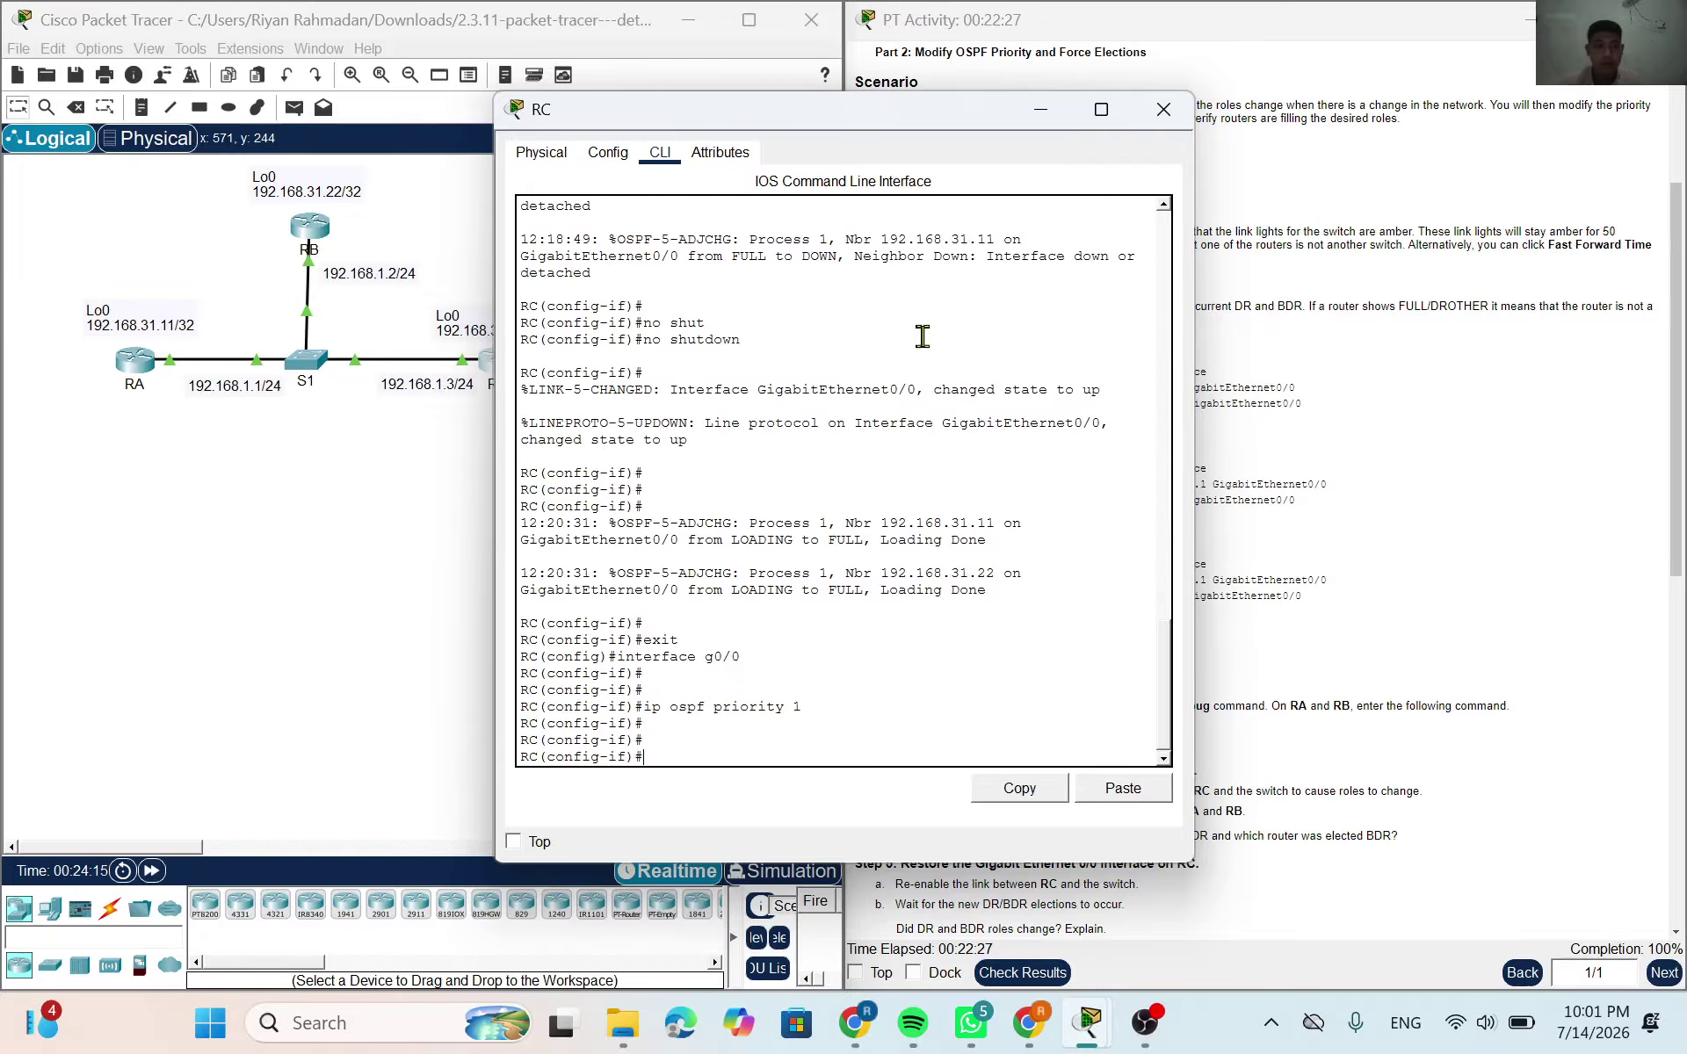
left_click(1041, 111)
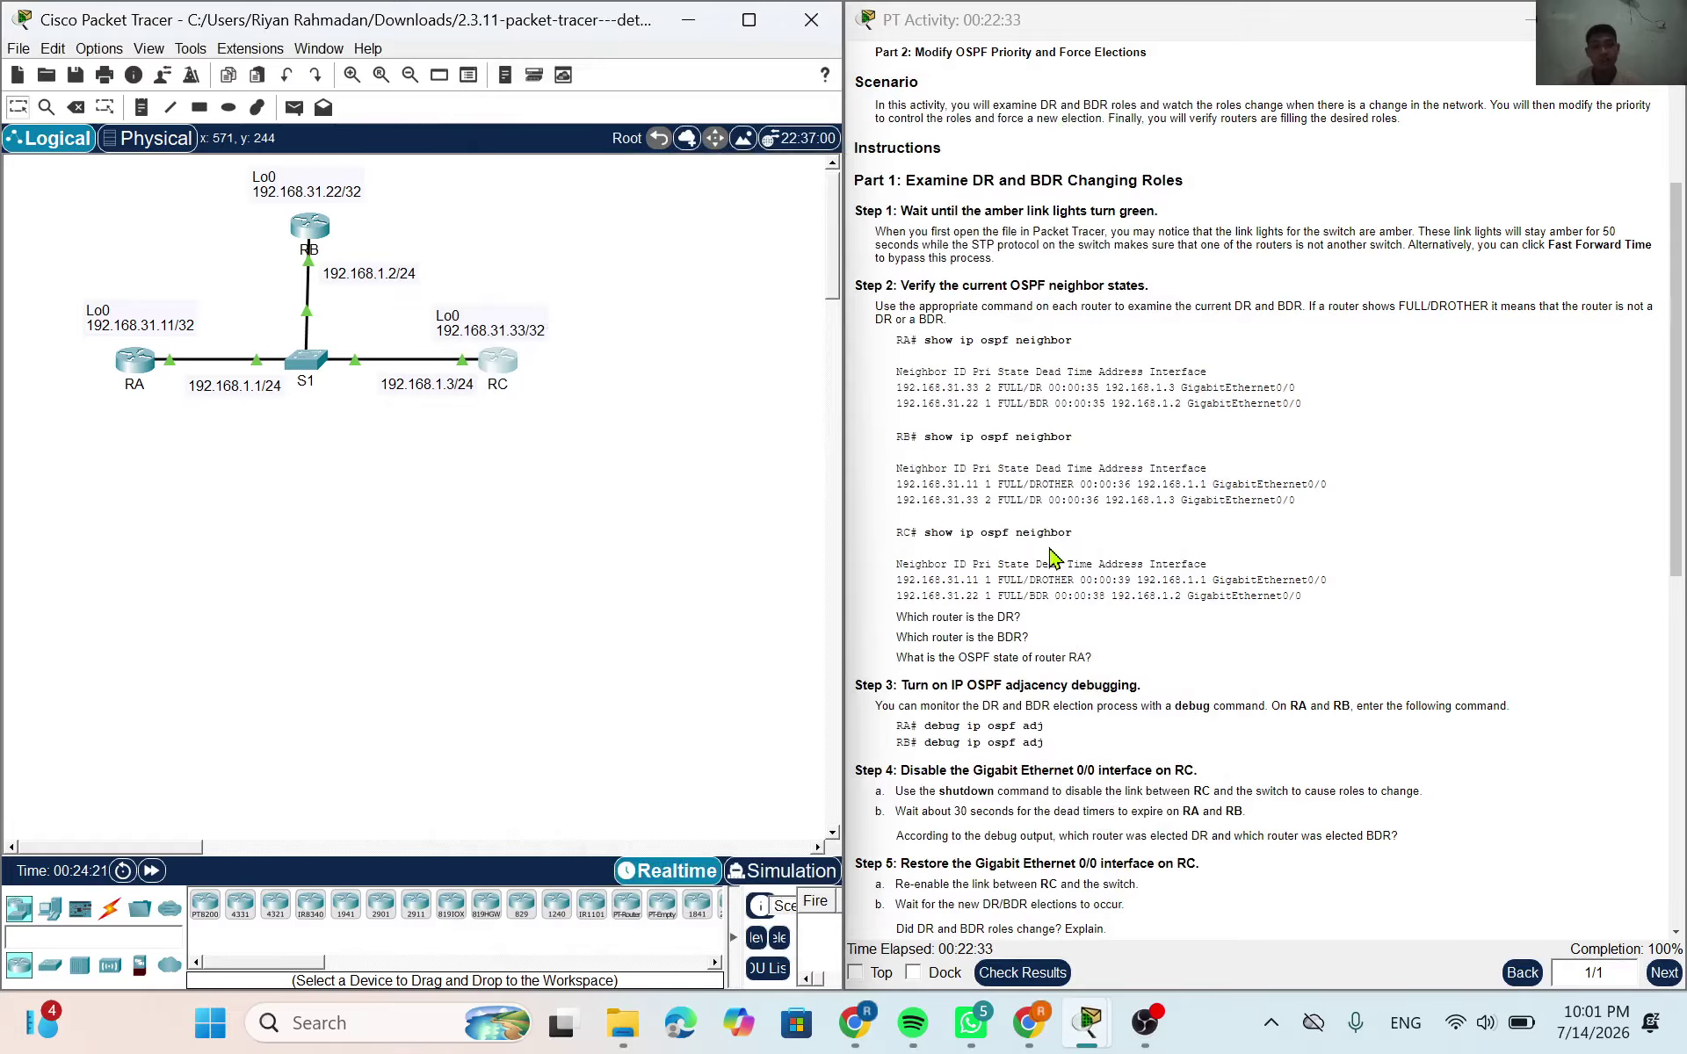
Review the remaining activity instructions through the end of Part 2, Modify OSPF Priority and Force Elections
scroll(1055, 558, "down", 9)
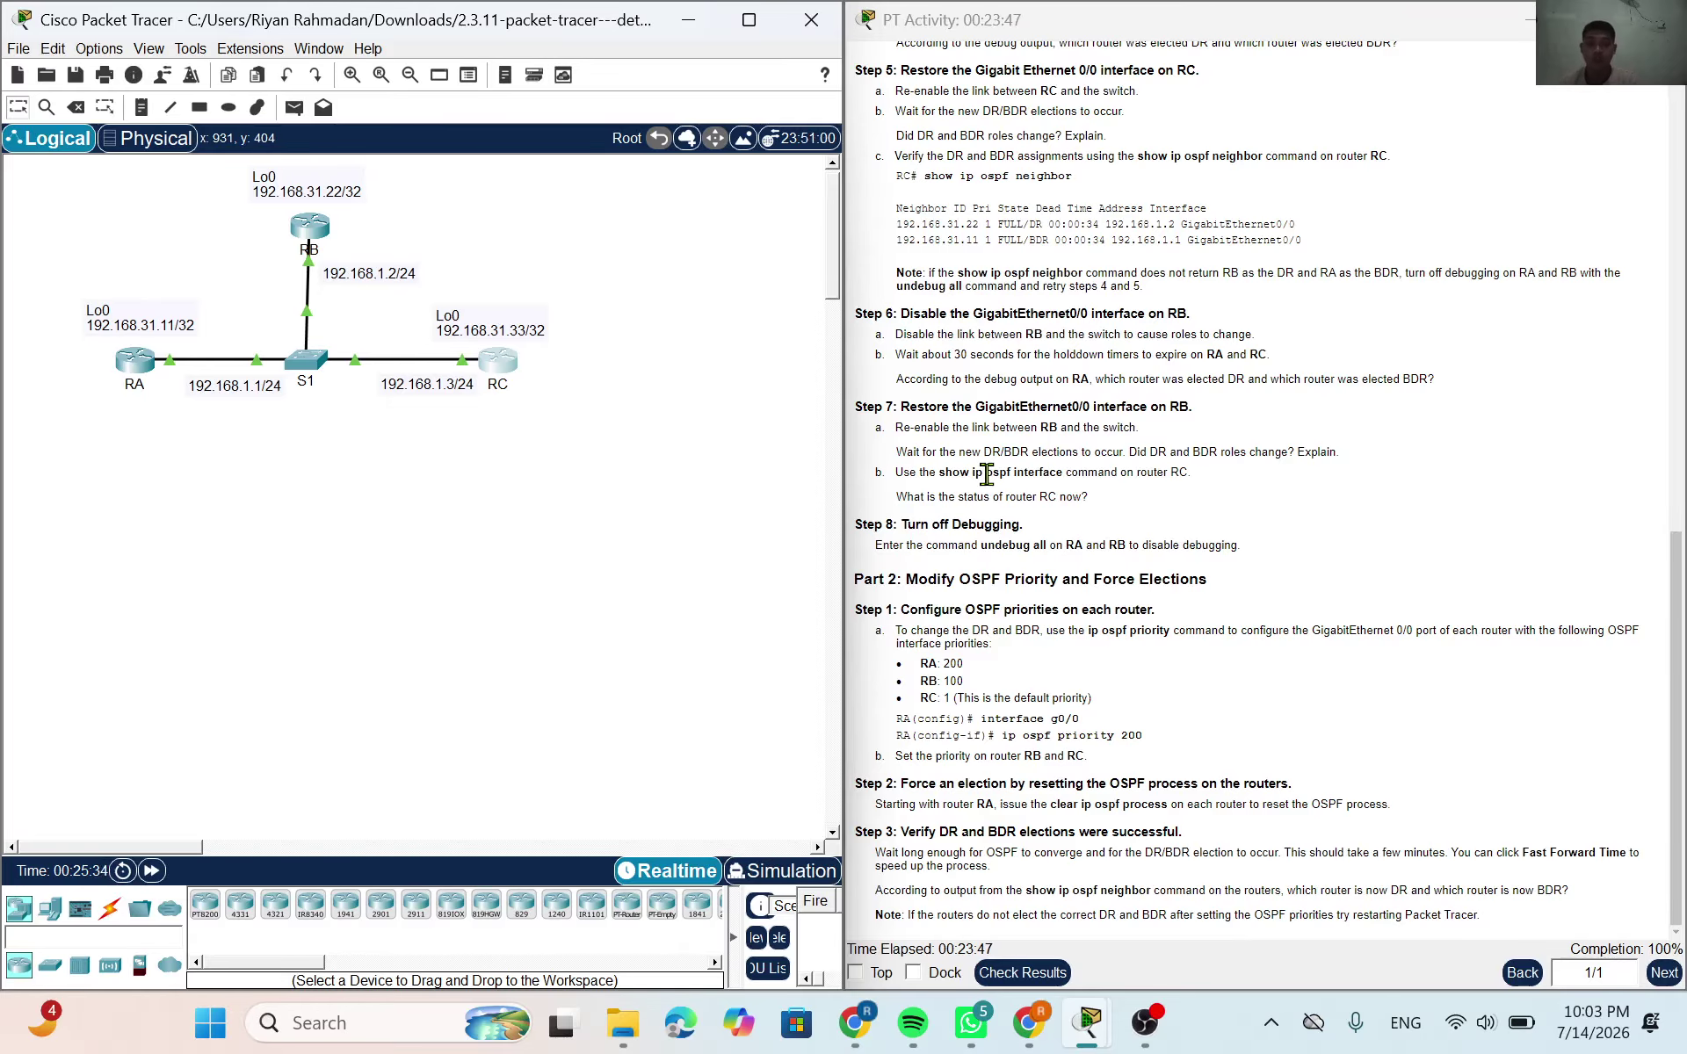
mouse_move(1145, 1023)
left_click(1114, 892)
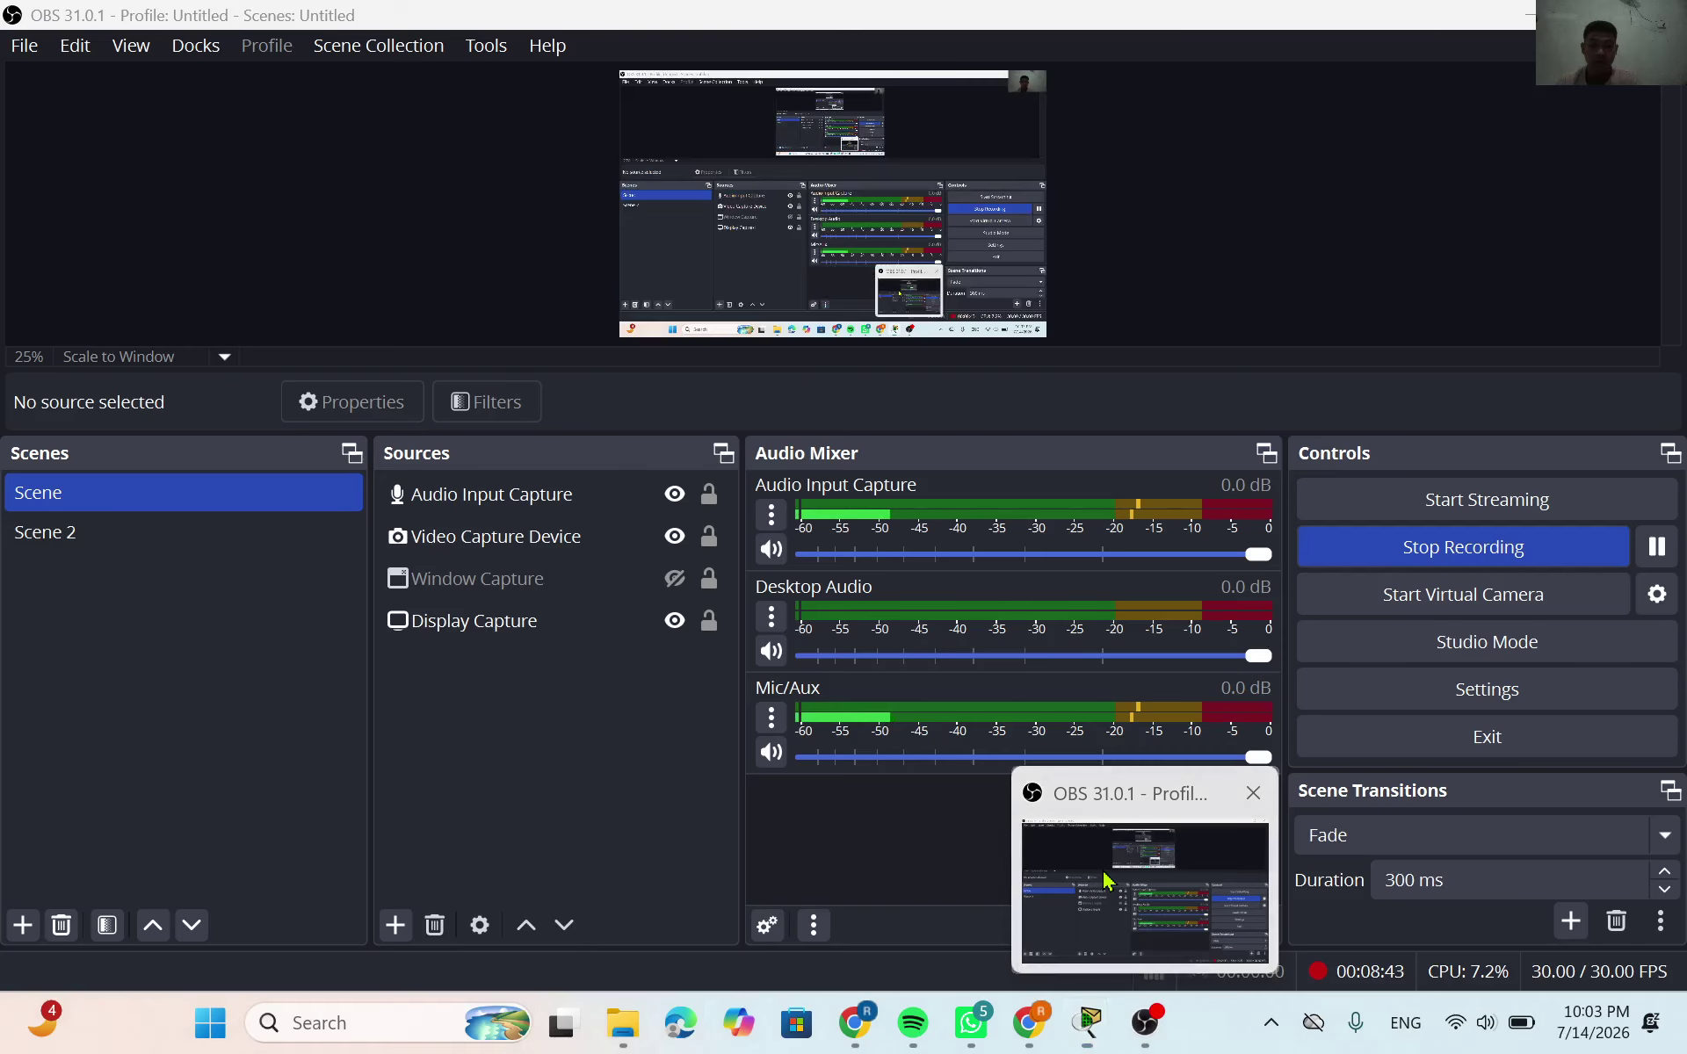